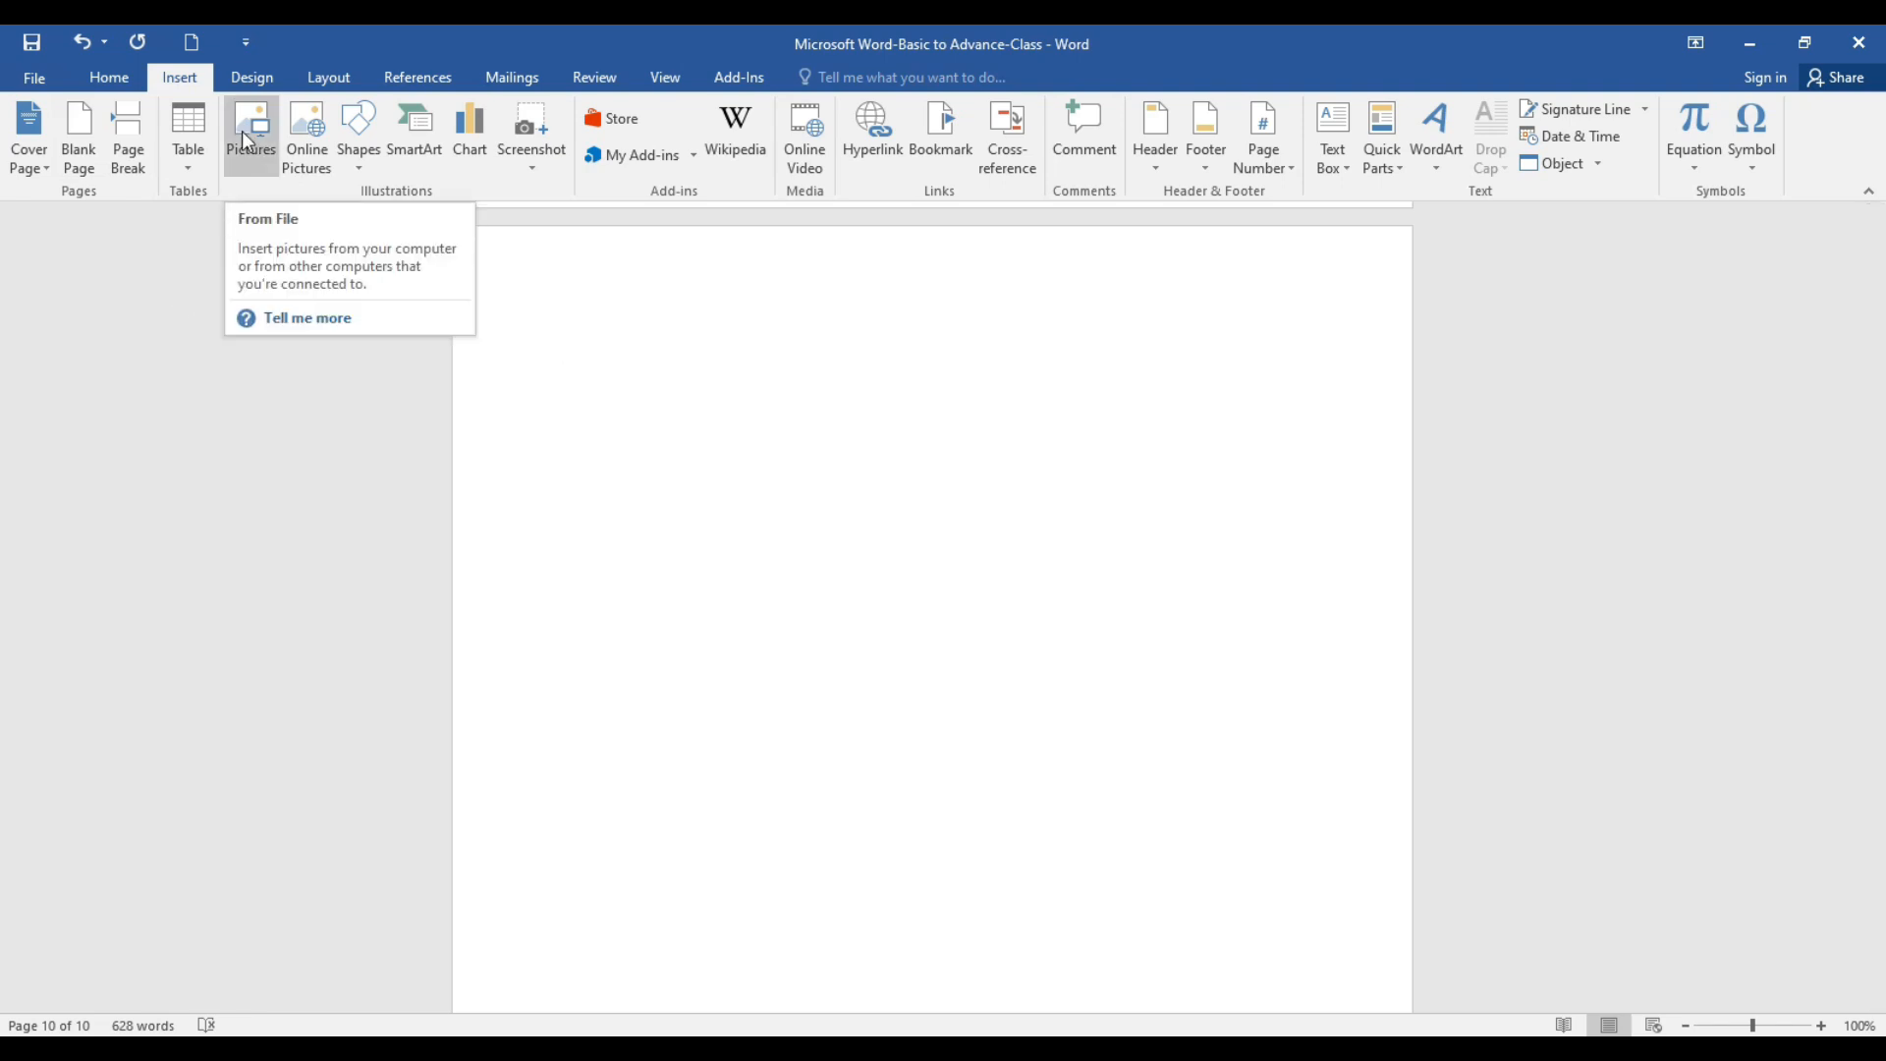
# Step: Open the online picture search and search Bing Images for "flower"
pyautogui.click(301, 142)
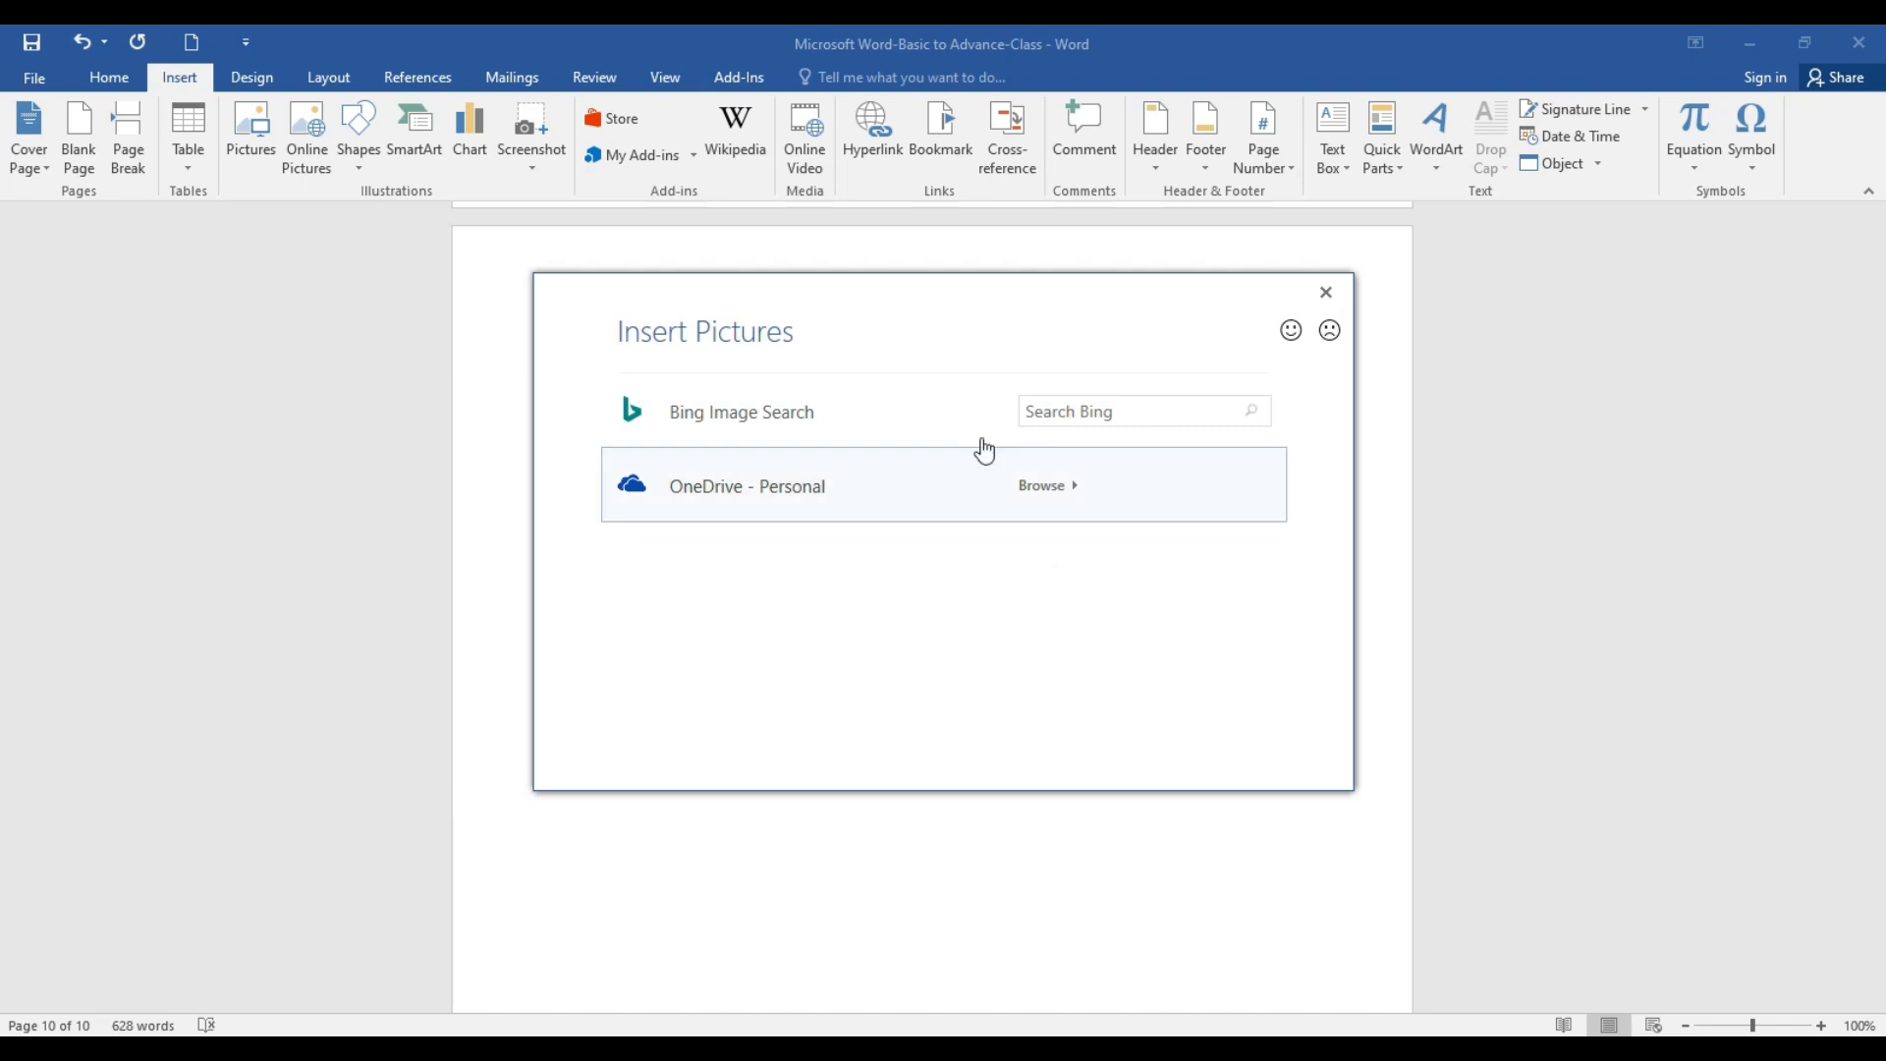
pyautogui.click(1072, 411)
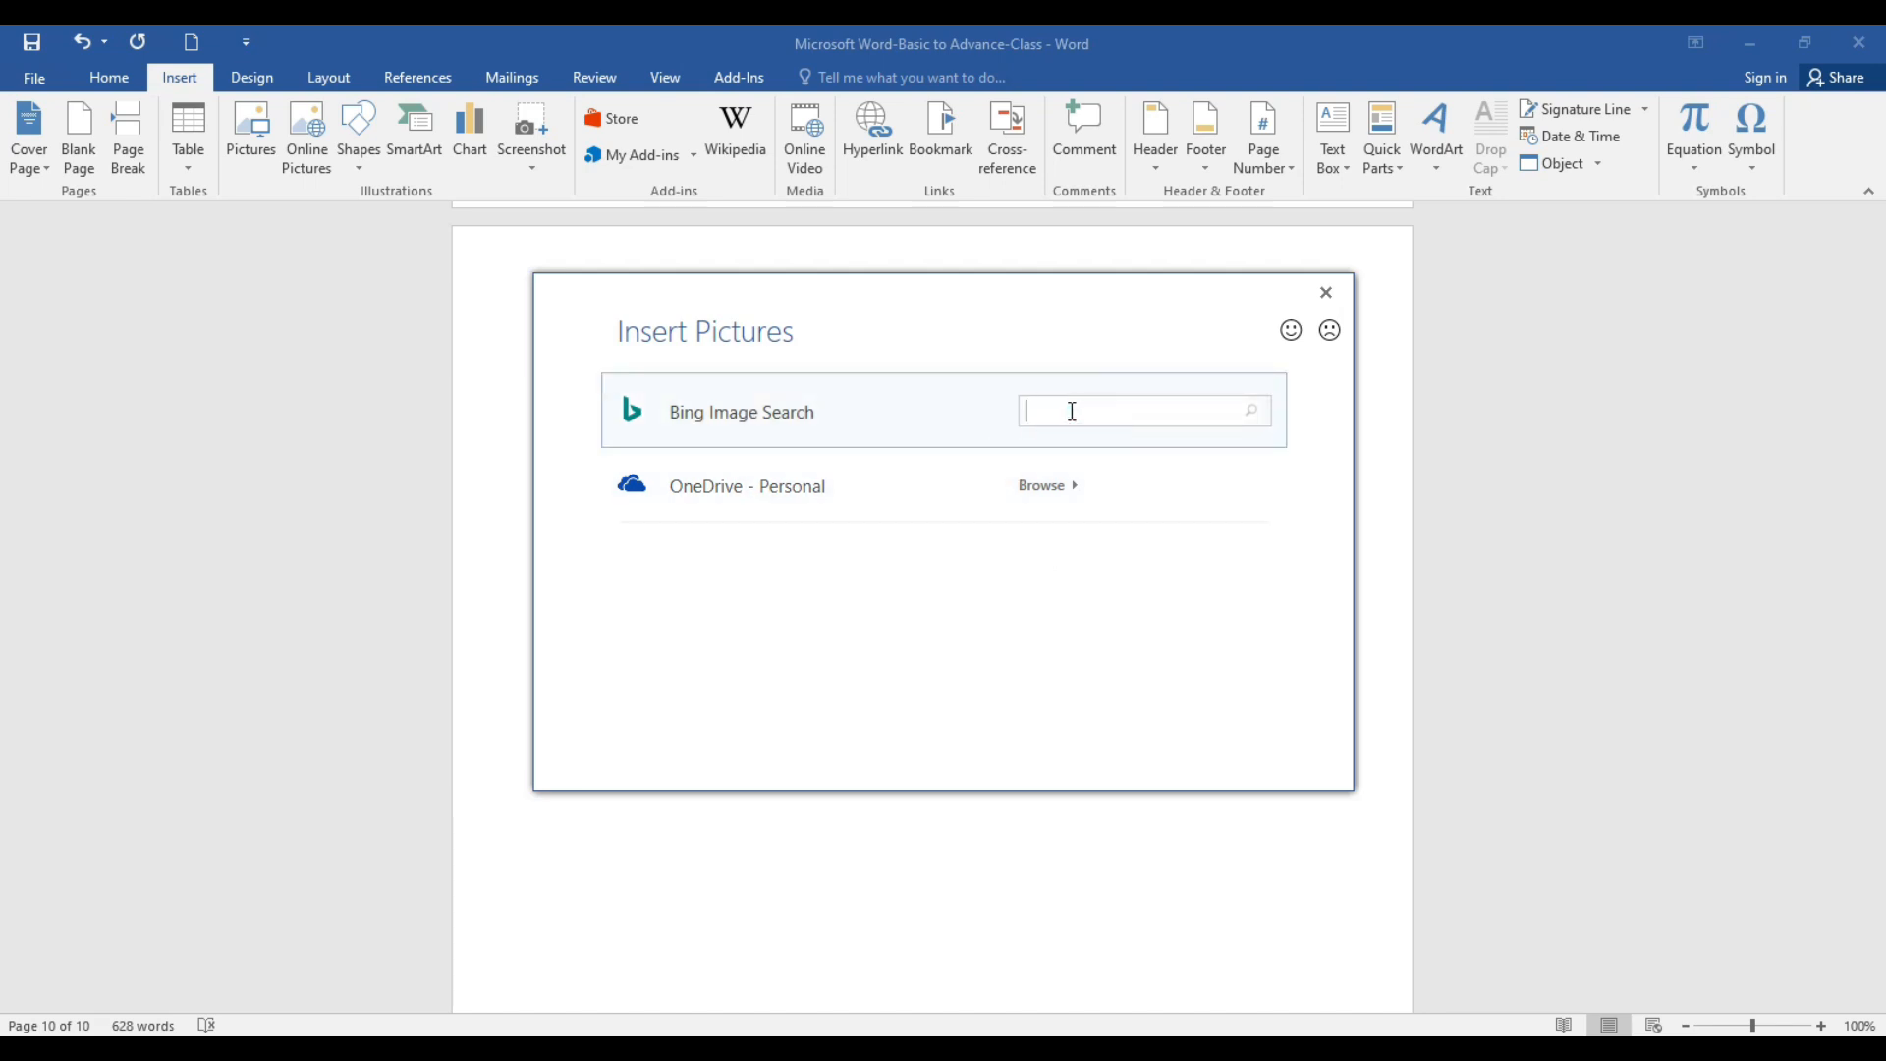
pyautogui.write('flower')
pyautogui.press('Return')
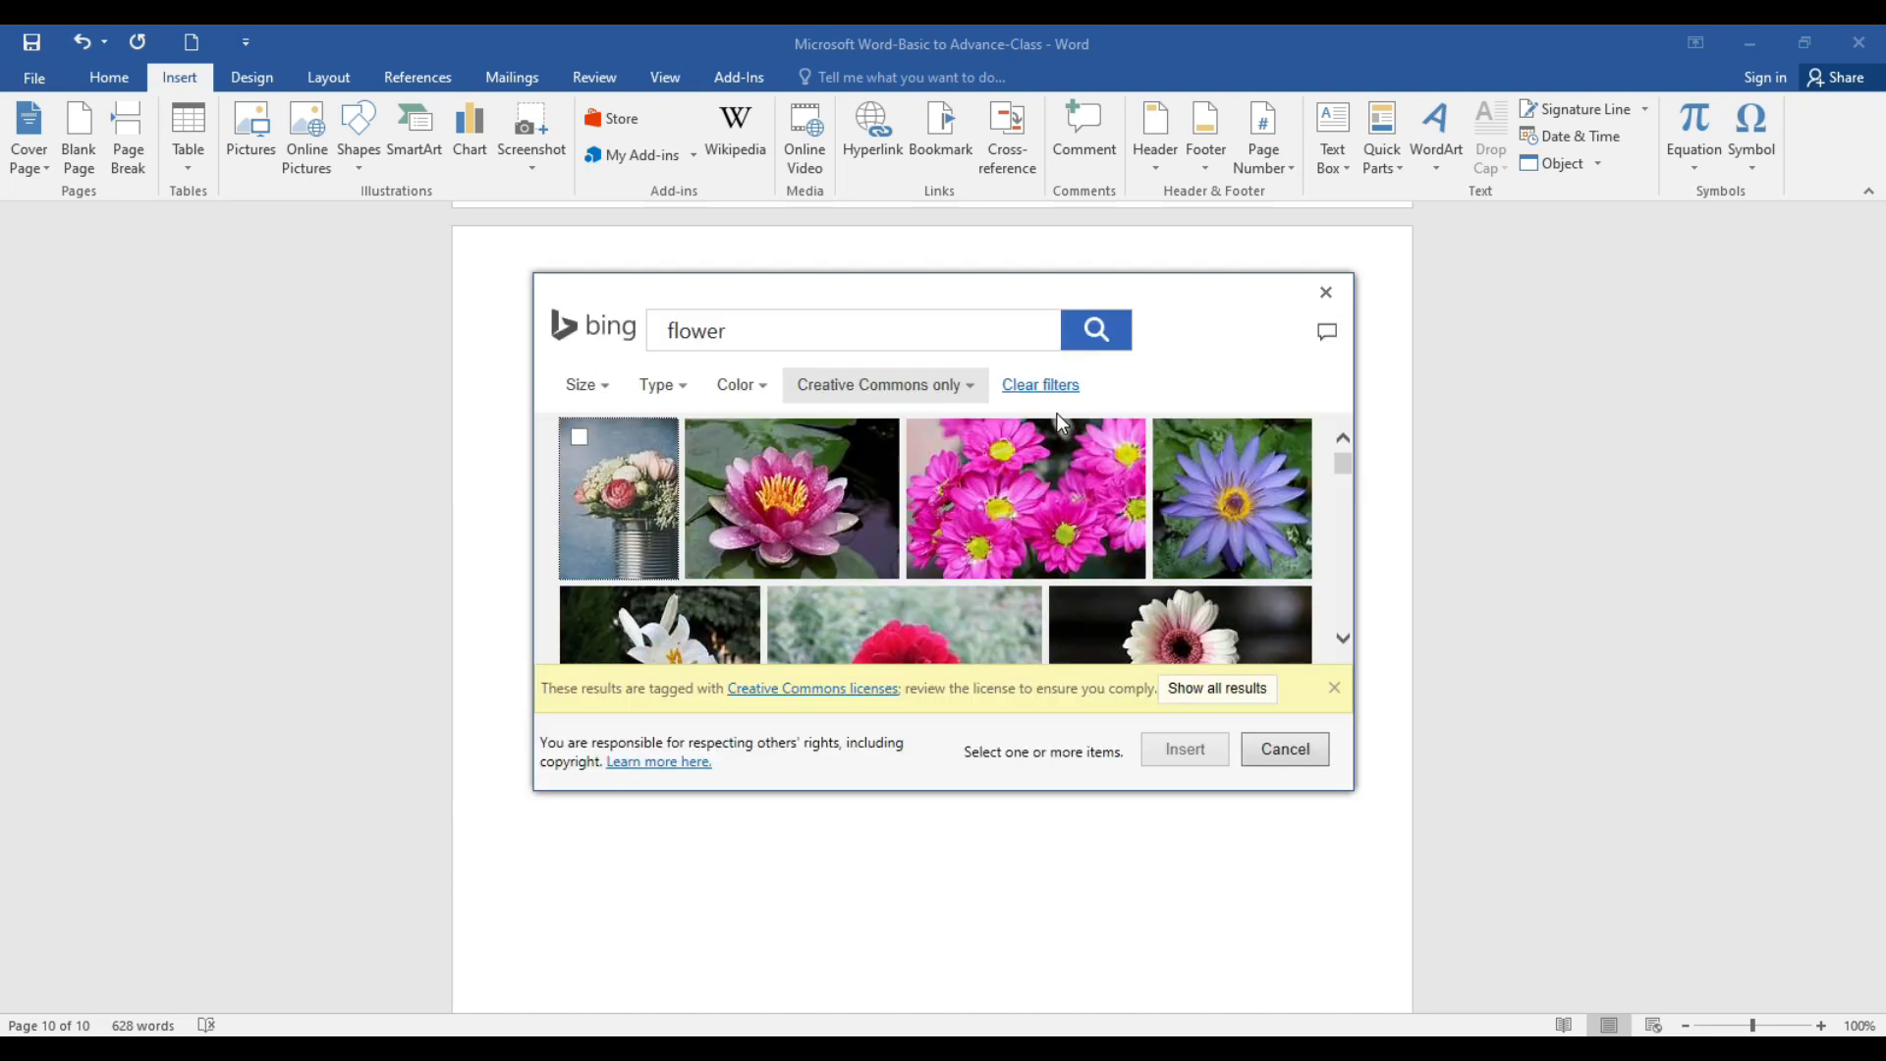
# Step: Insert the 800 x 600 close-up picture of the yellow flower from the search results into the blank page
pyautogui.moveTo(882, 518)
pyautogui.scroll(-1, 882, 518)
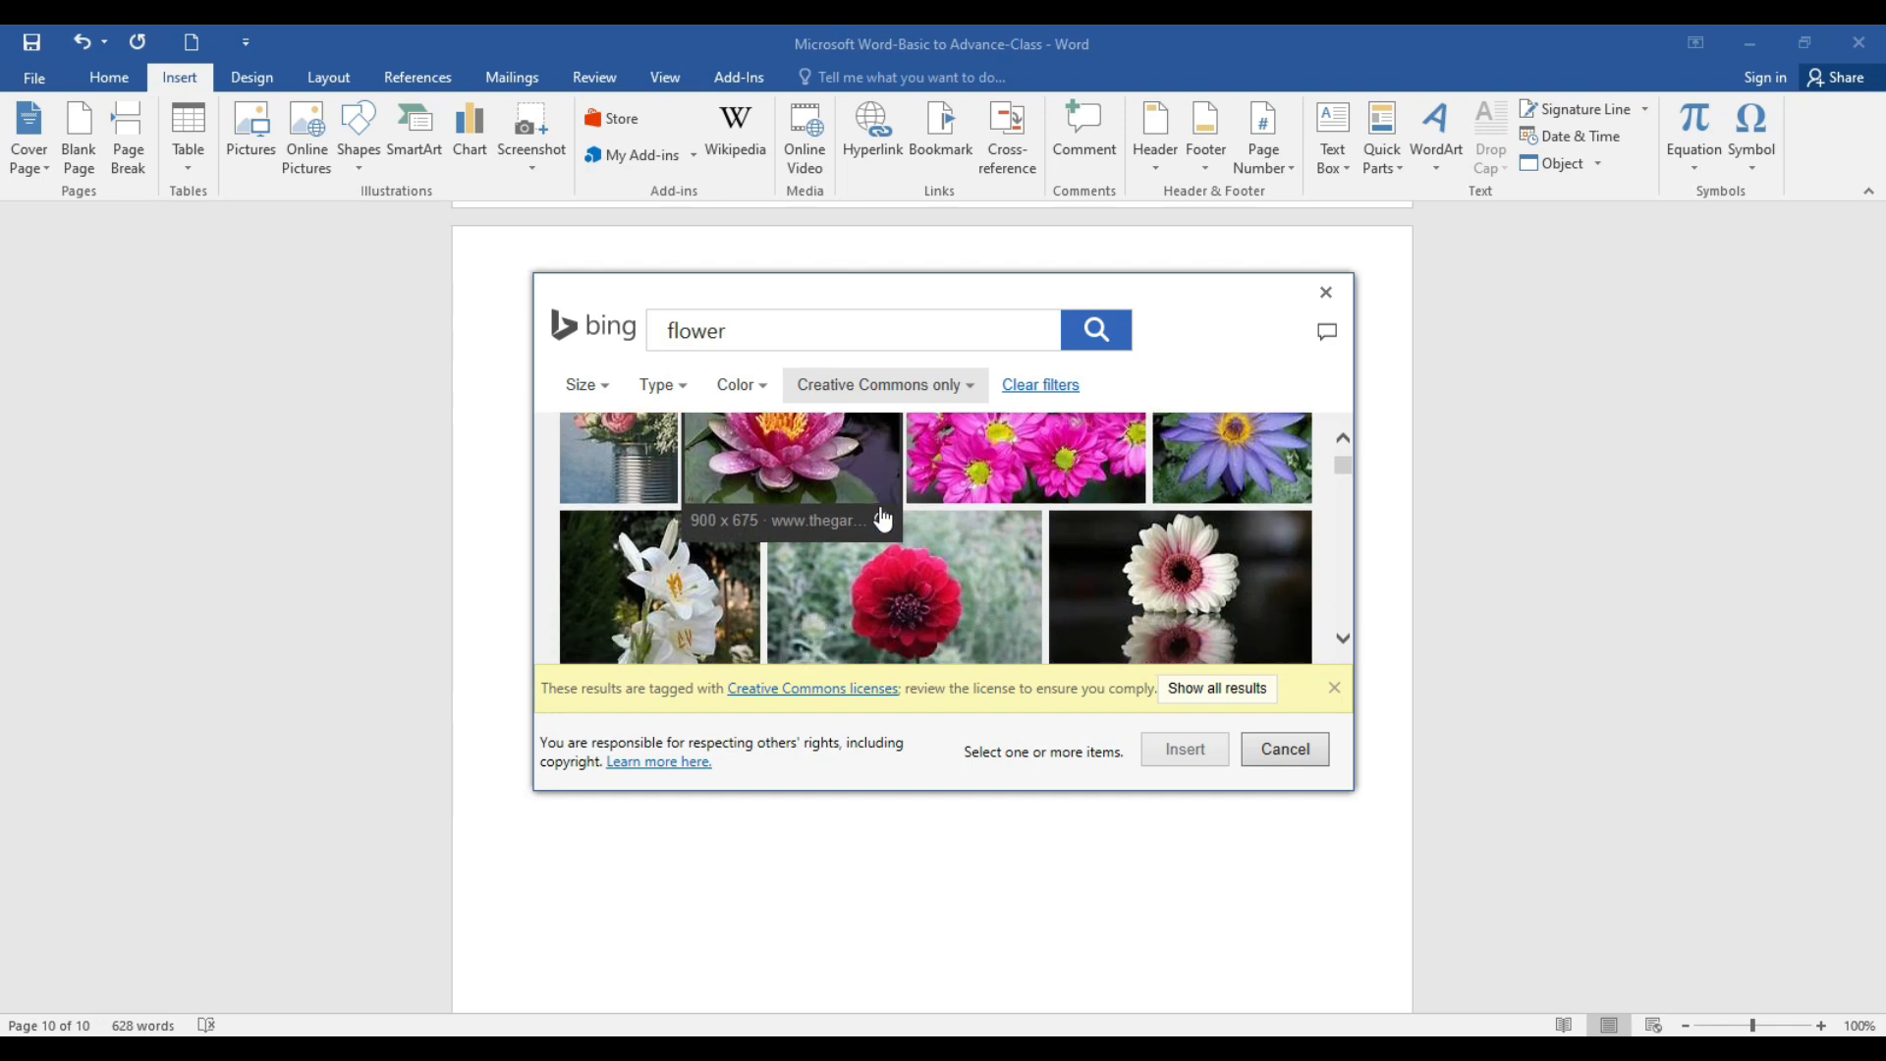
pyautogui.scroll(-2, 1075, 531)
pyautogui.scroll(-3, 1119, 541)
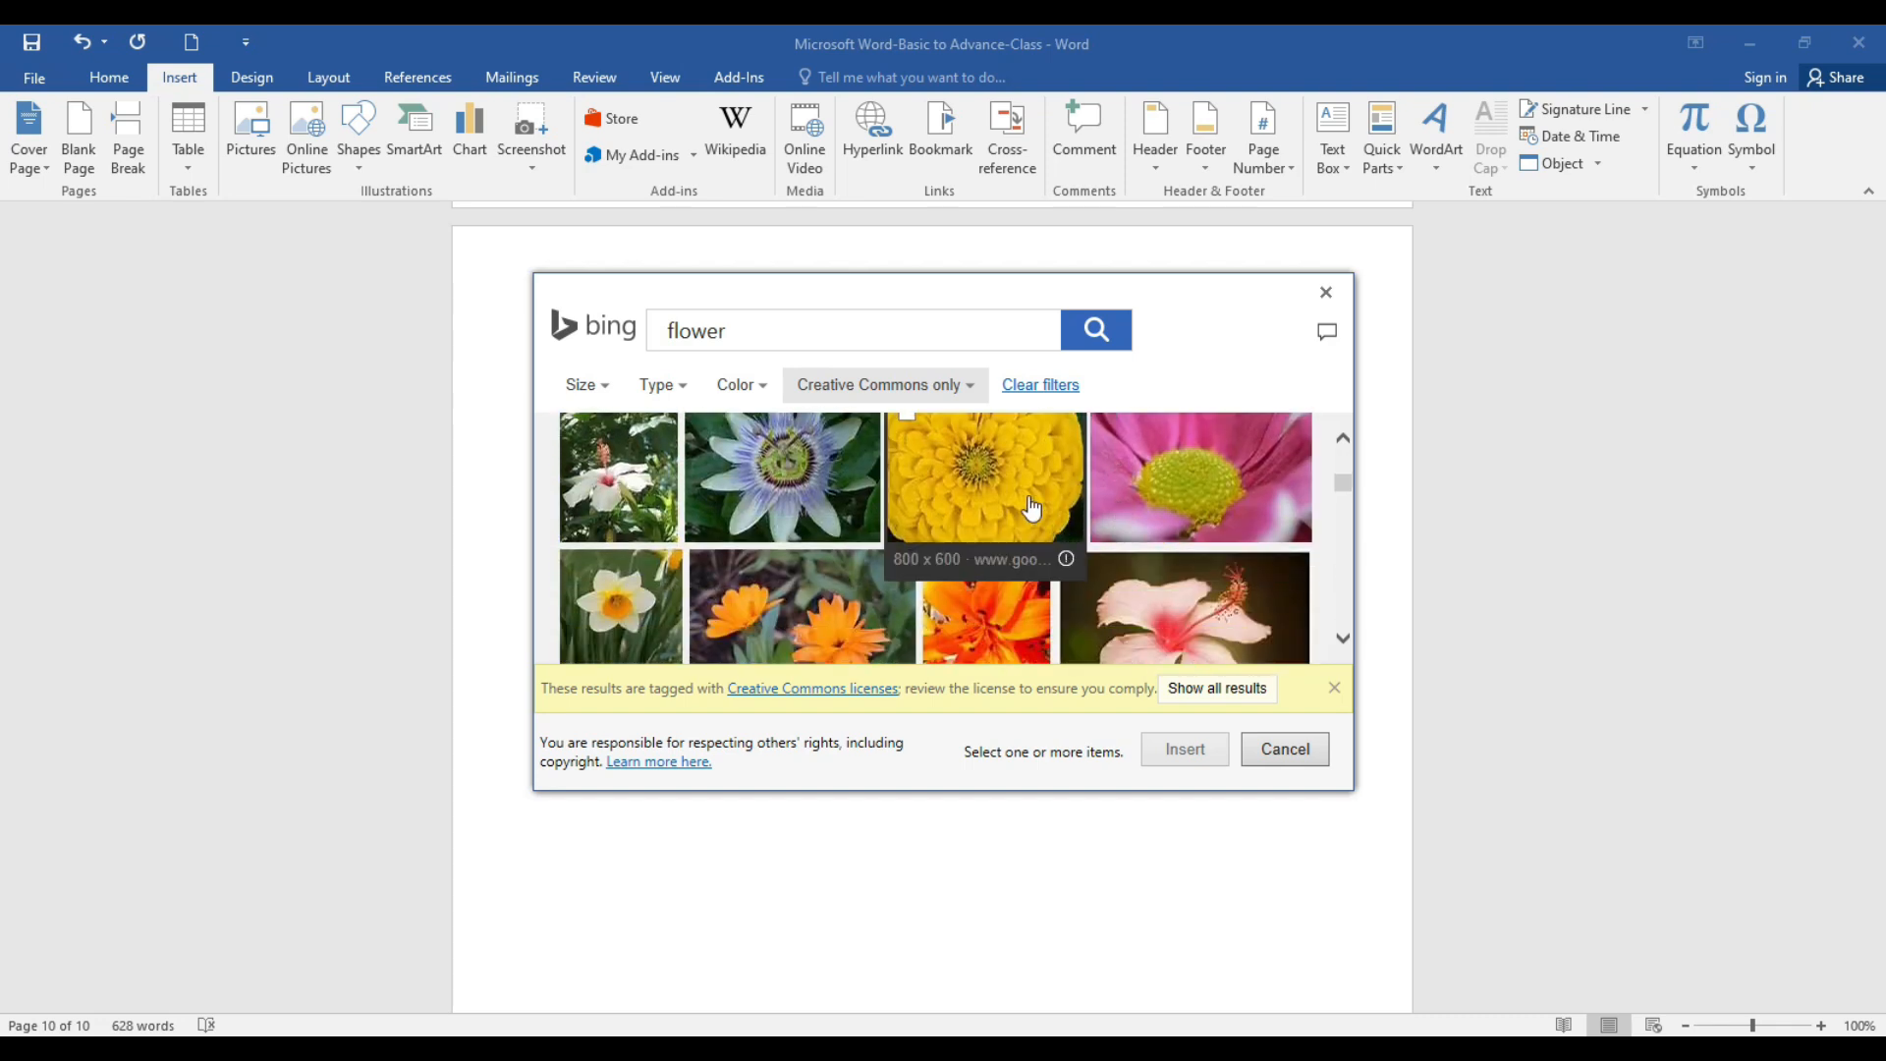
pyautogui.click(1021, 504)
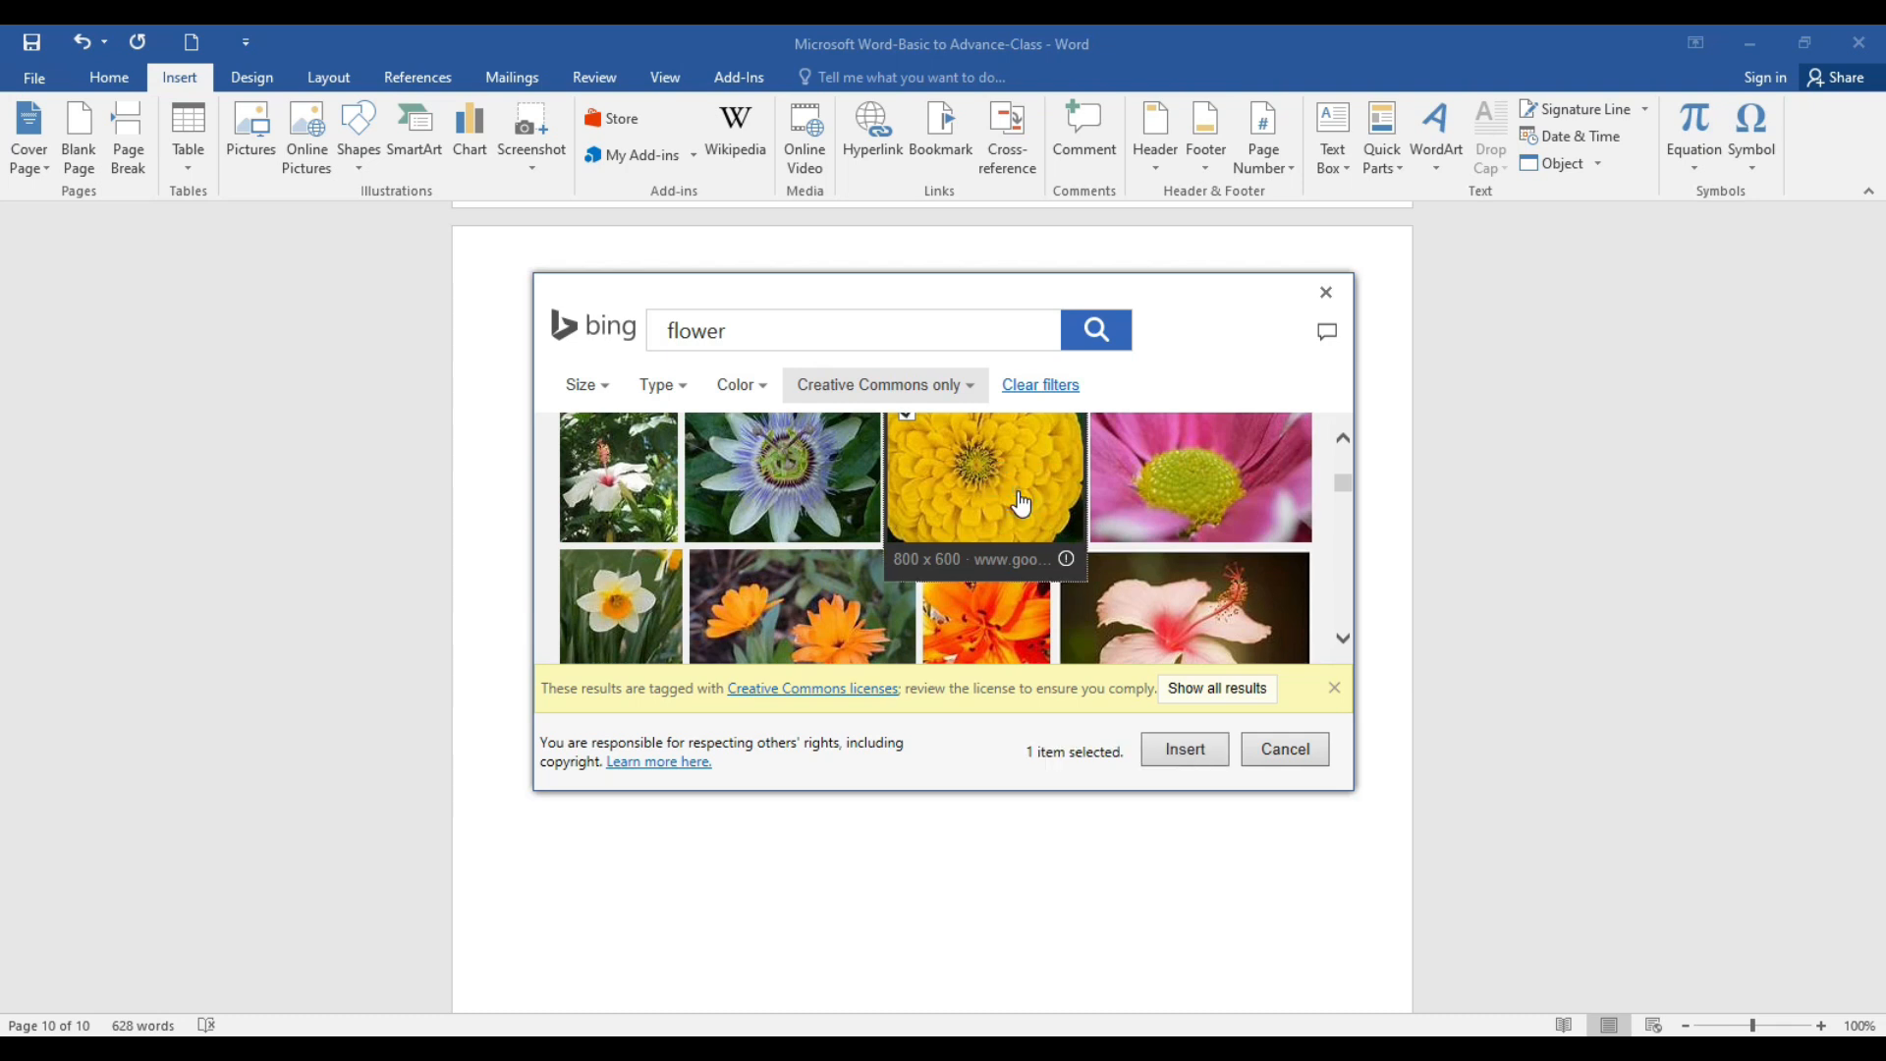
pyautogui.click(1193, 758)
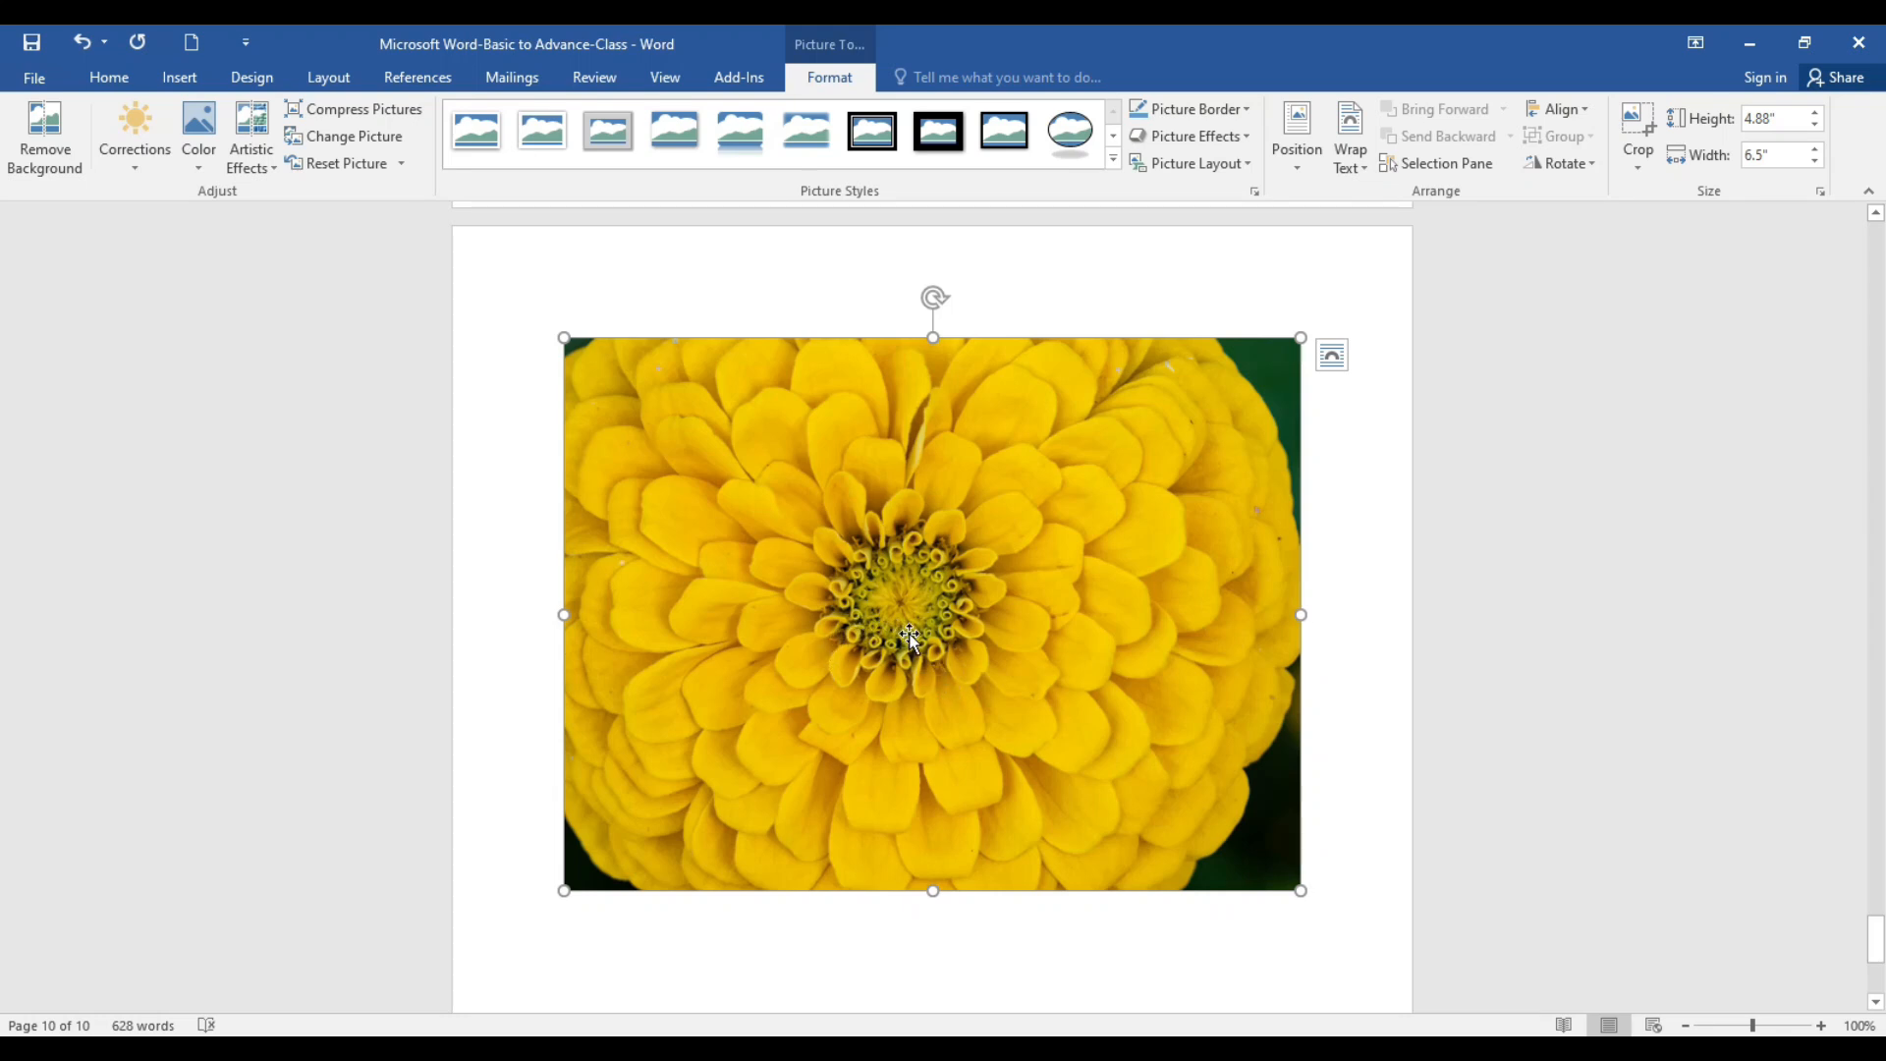
# Step: Give the yellow flower picture a black outline with a 6 pt weight
pyautogui.scroll(-2, 908, 630)
pyautogui.scroll(3, 911, 636)
pyautogui.scroll(3, 911, 637)
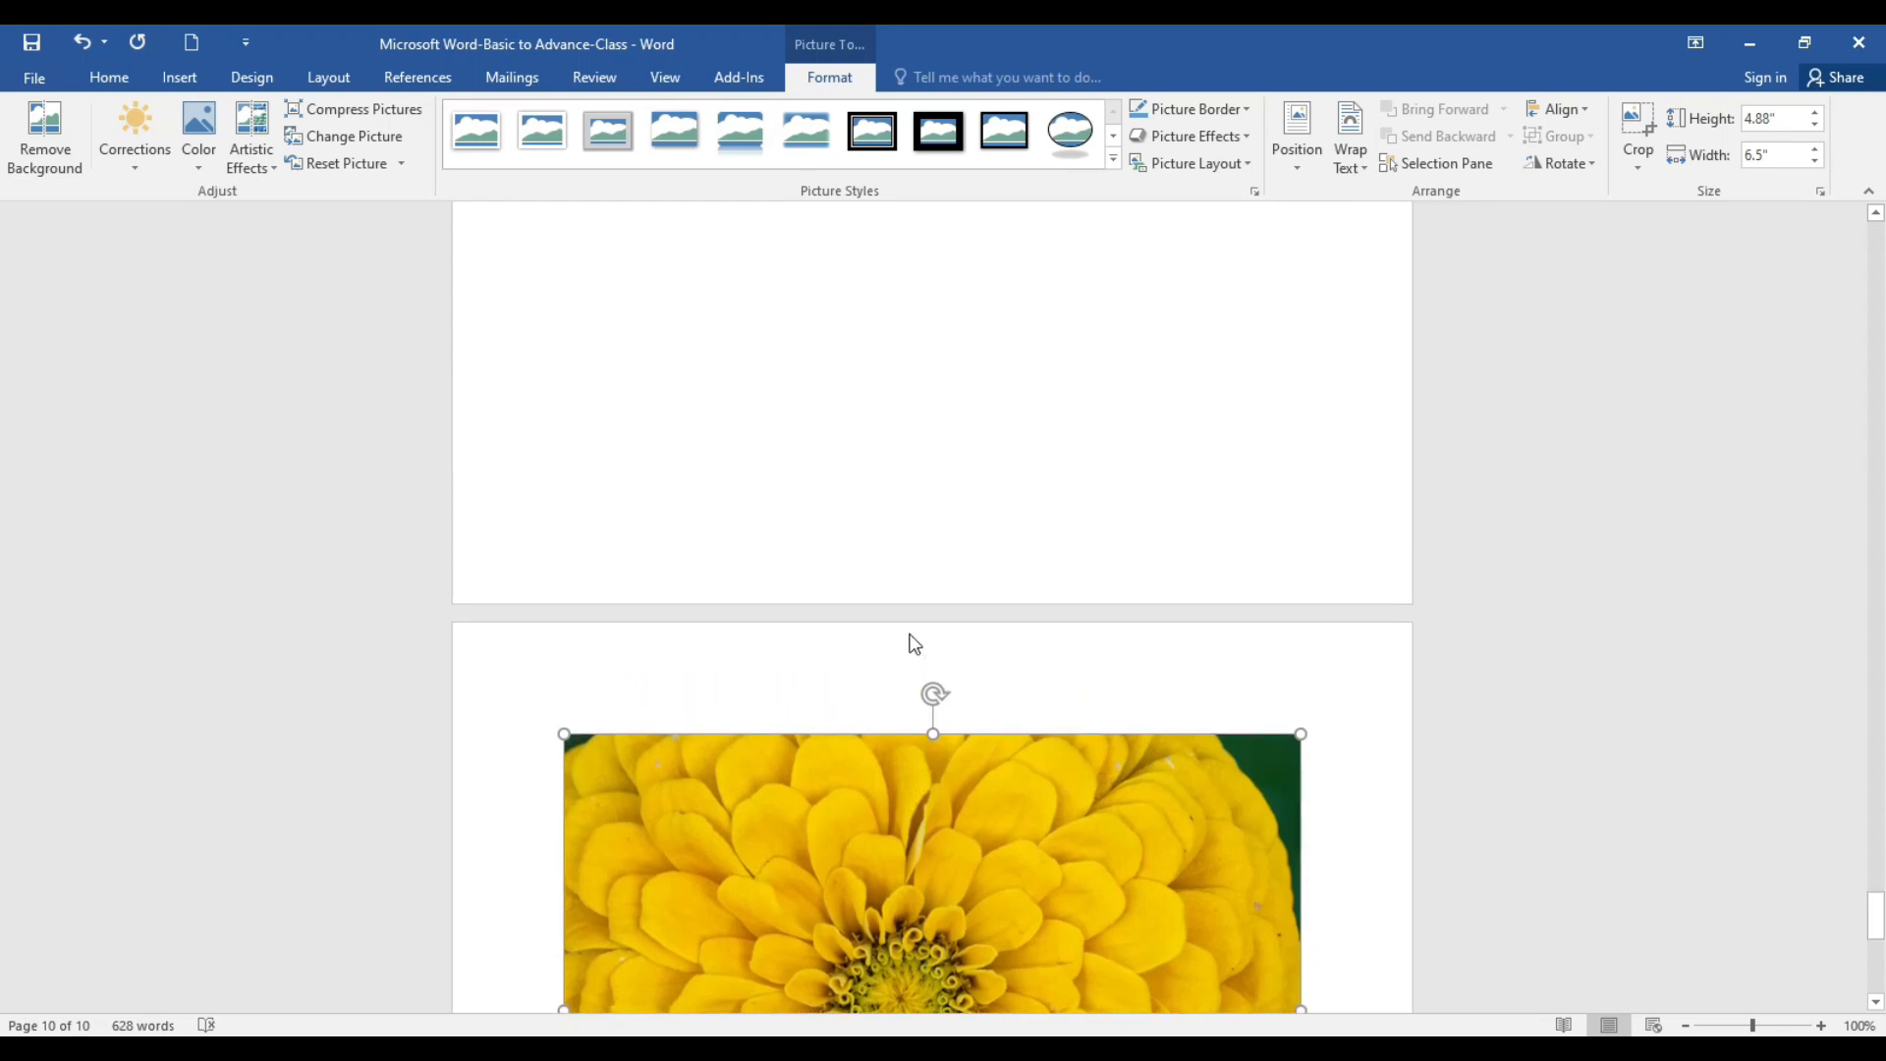
pyautogui.scroll(-1, 910, 639)
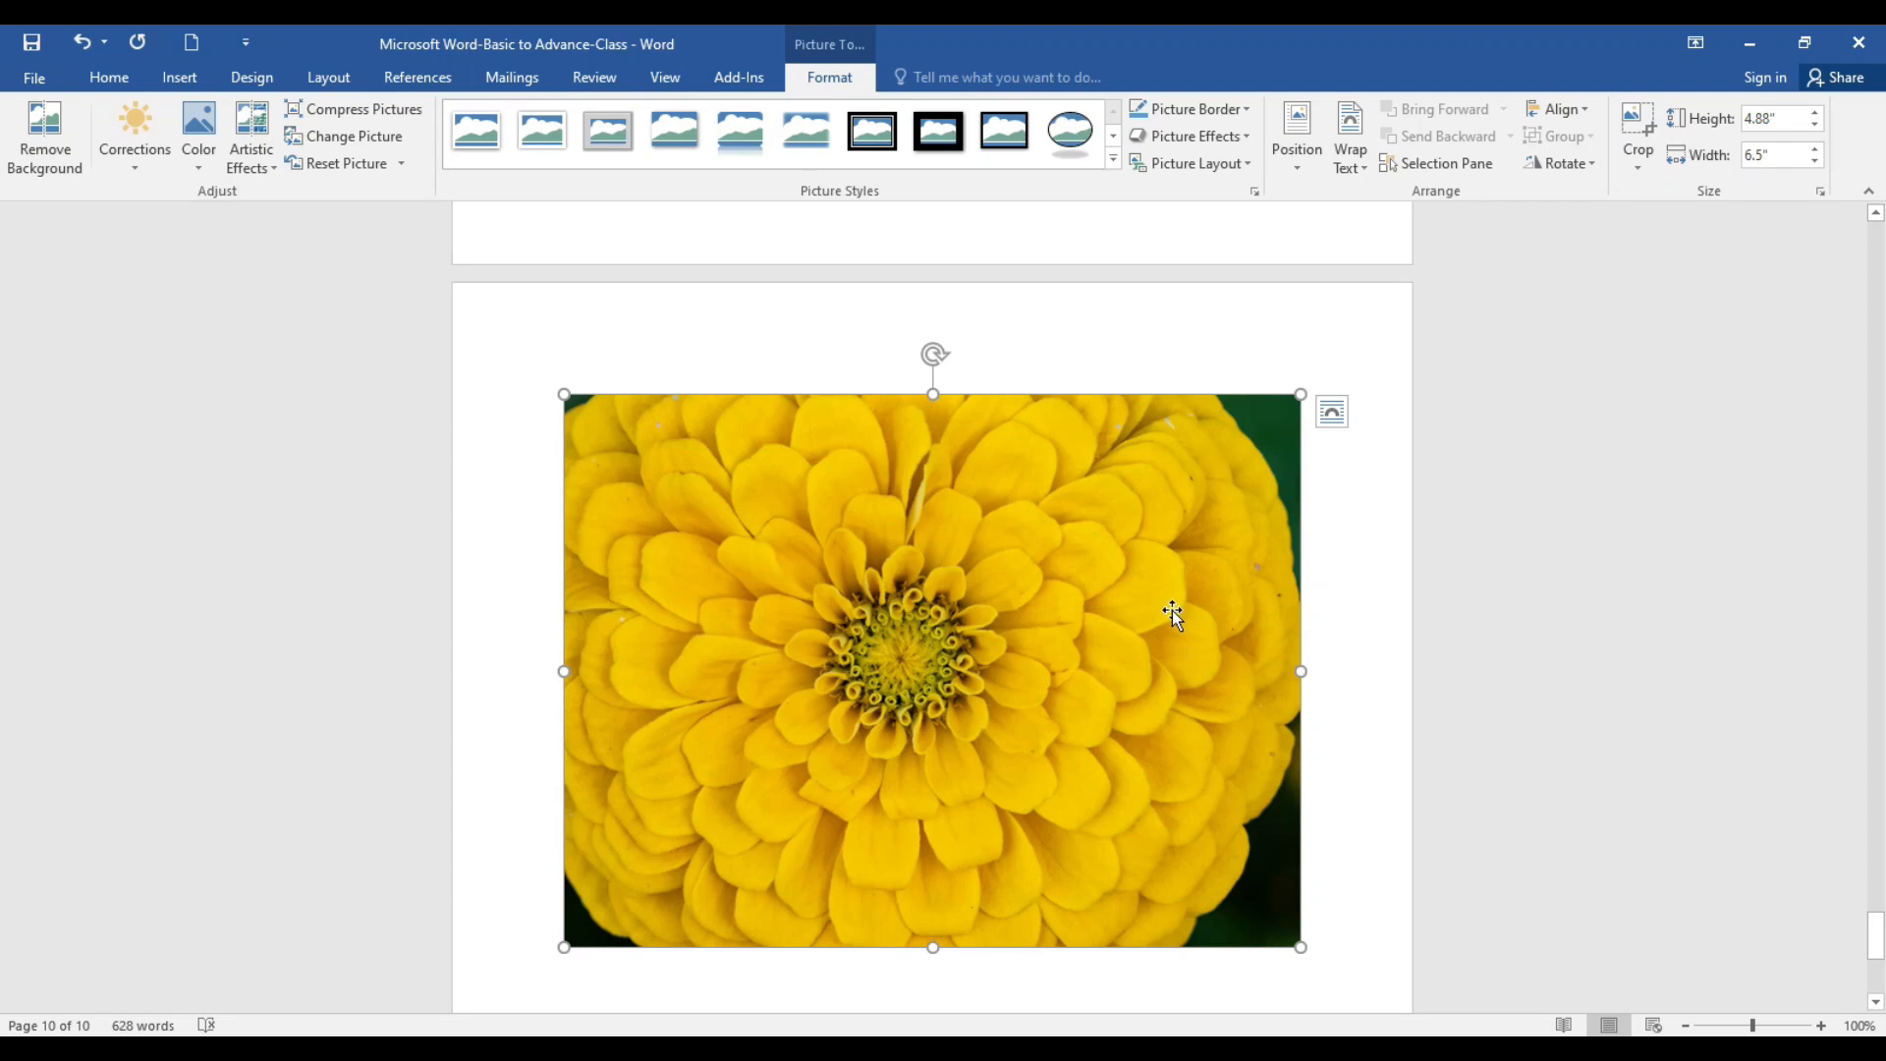
pyautogui.click(1171, 610)
pyautogui.click(1351, 763)
pyautogui.click(1208, 687)
pyautogui.click(1244, 110)
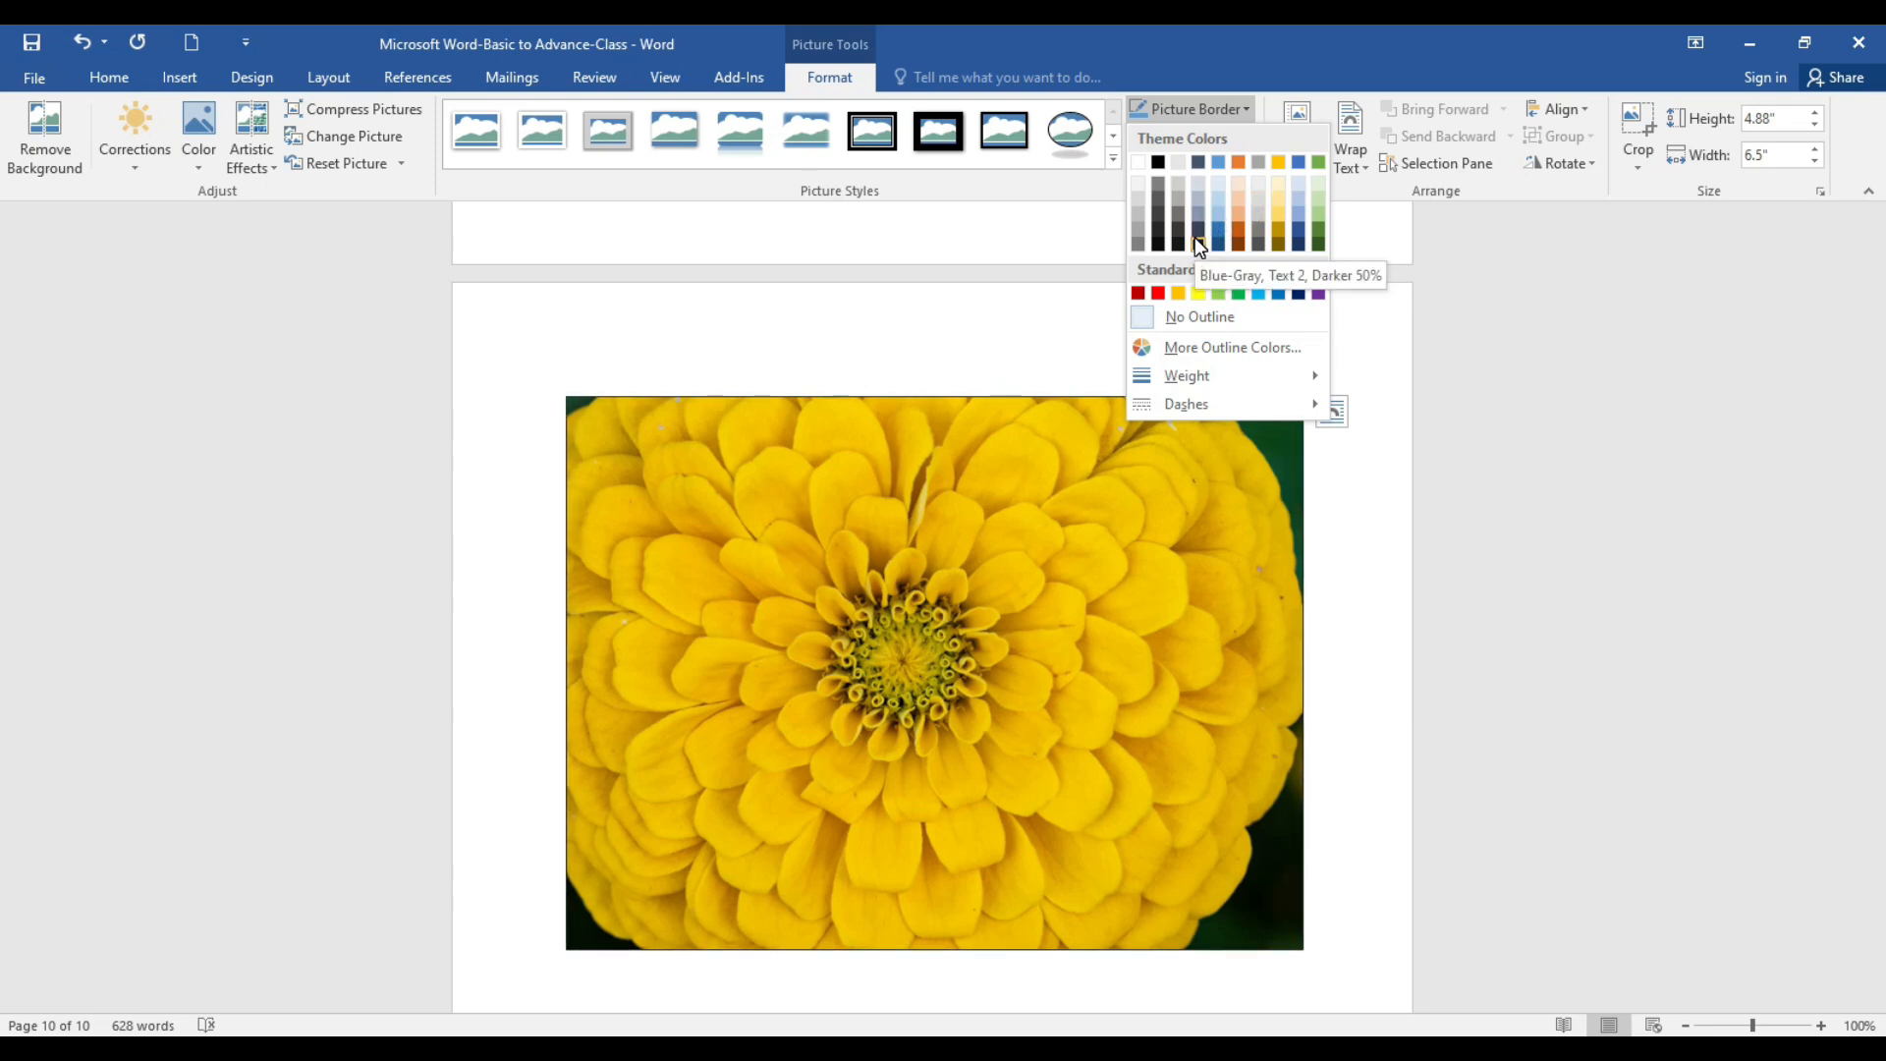
pyautogui.click(1242, 349)
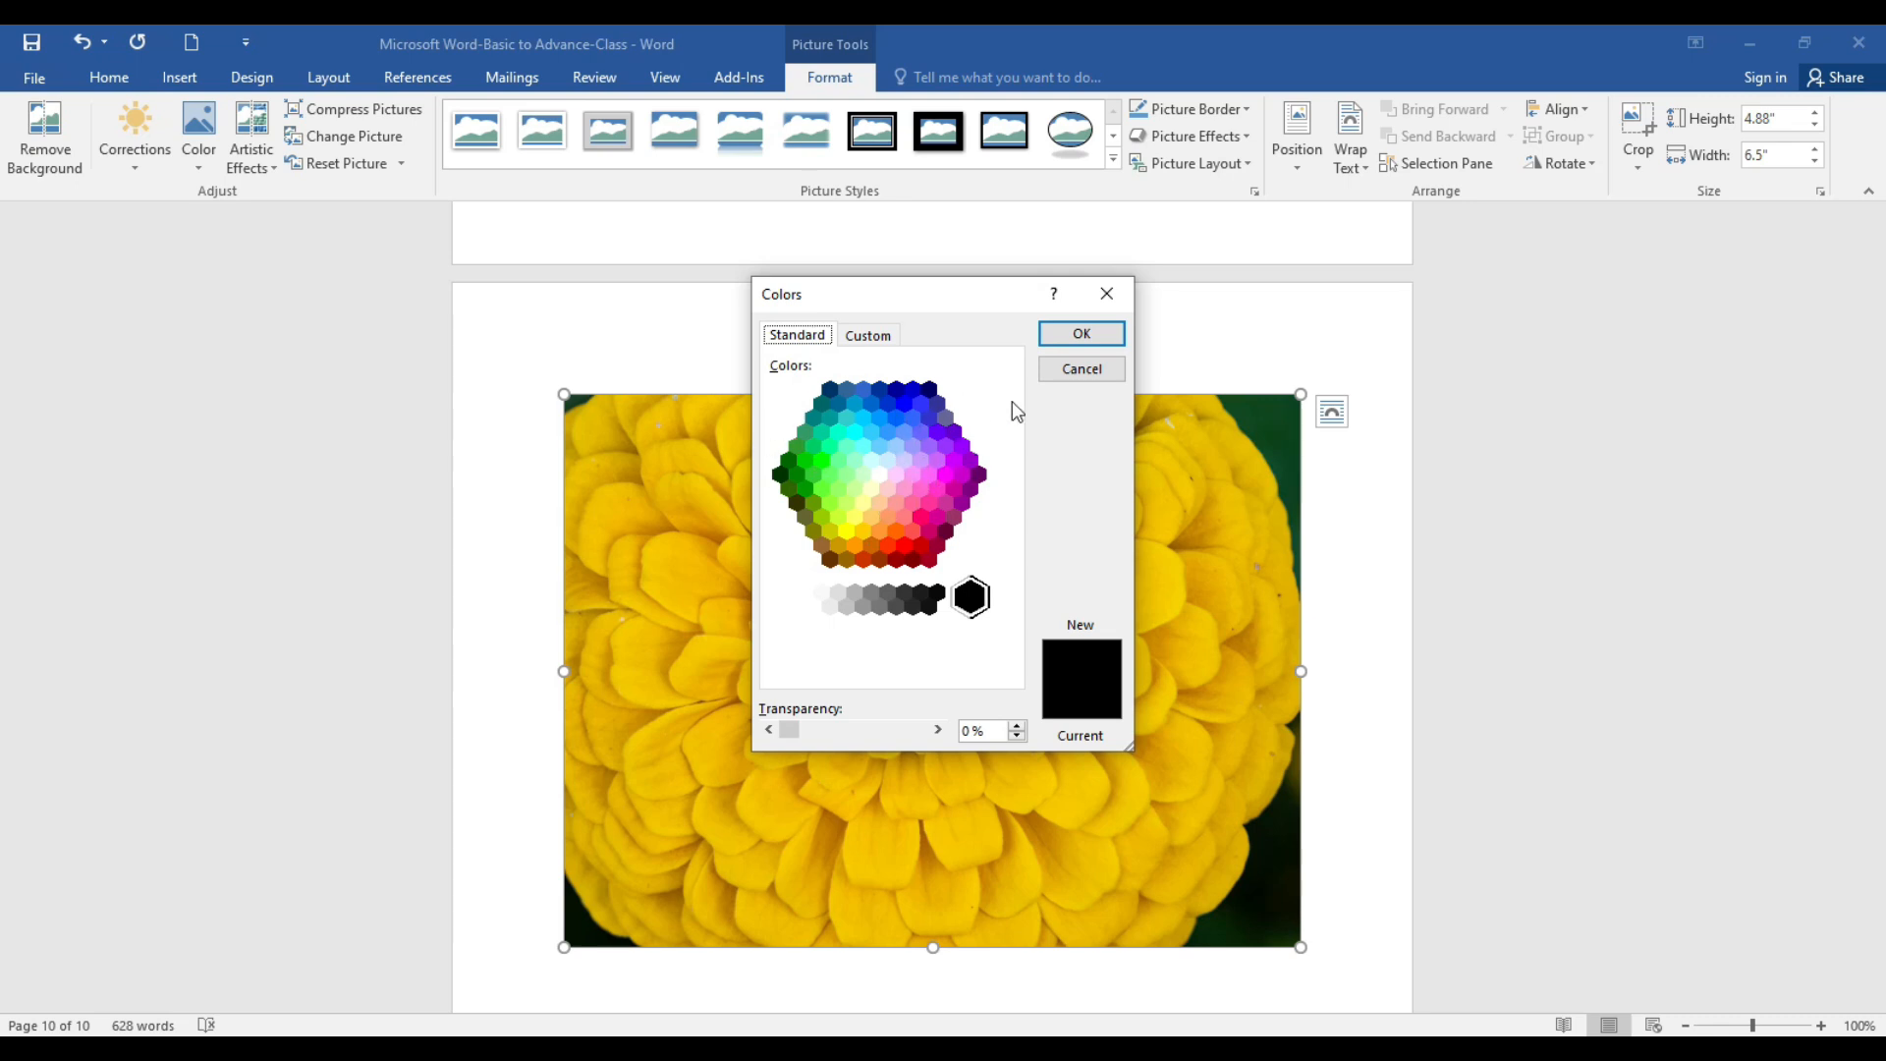
pyautogui.click(1111, 331)
pyautogui.click(1194, 108)
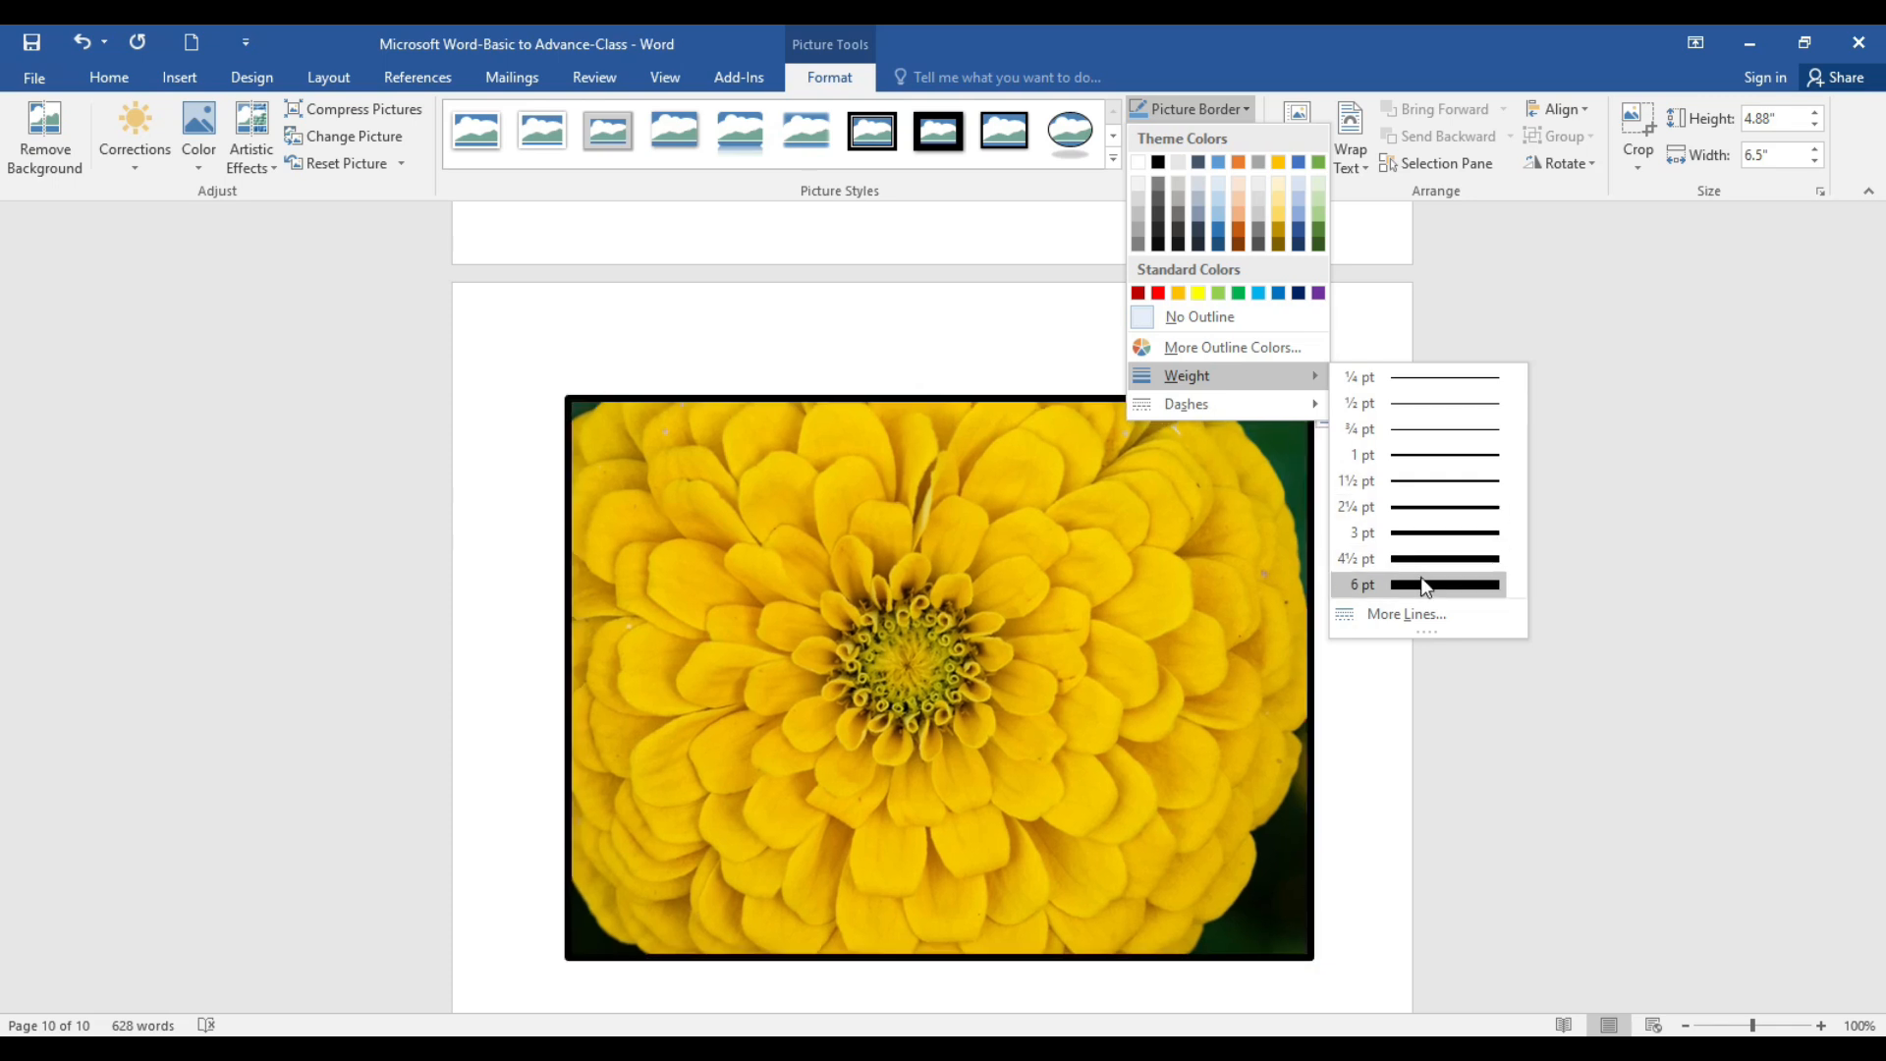
pyautogui.click(1216, 429)
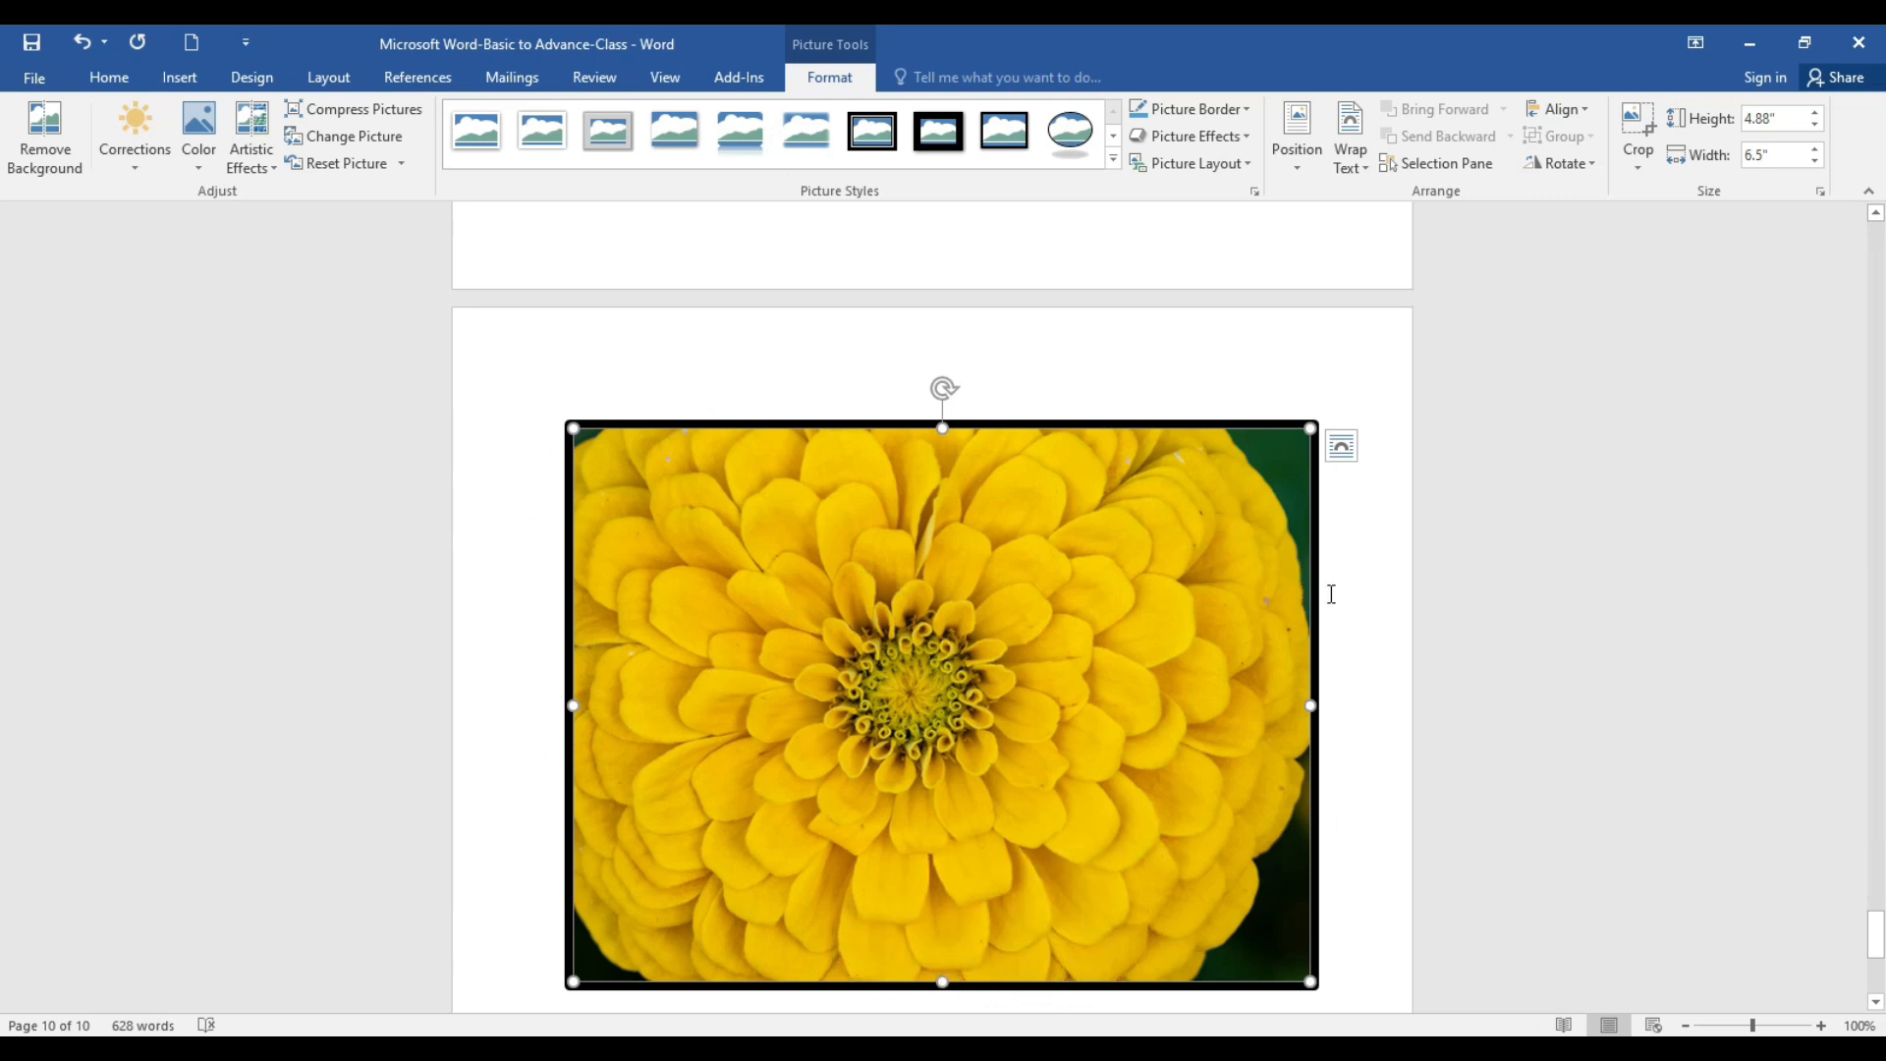
# Step: Recolor the picture's border with the standard blue, and change it to a custom light cyan
pyautogui.click(1246, 106)
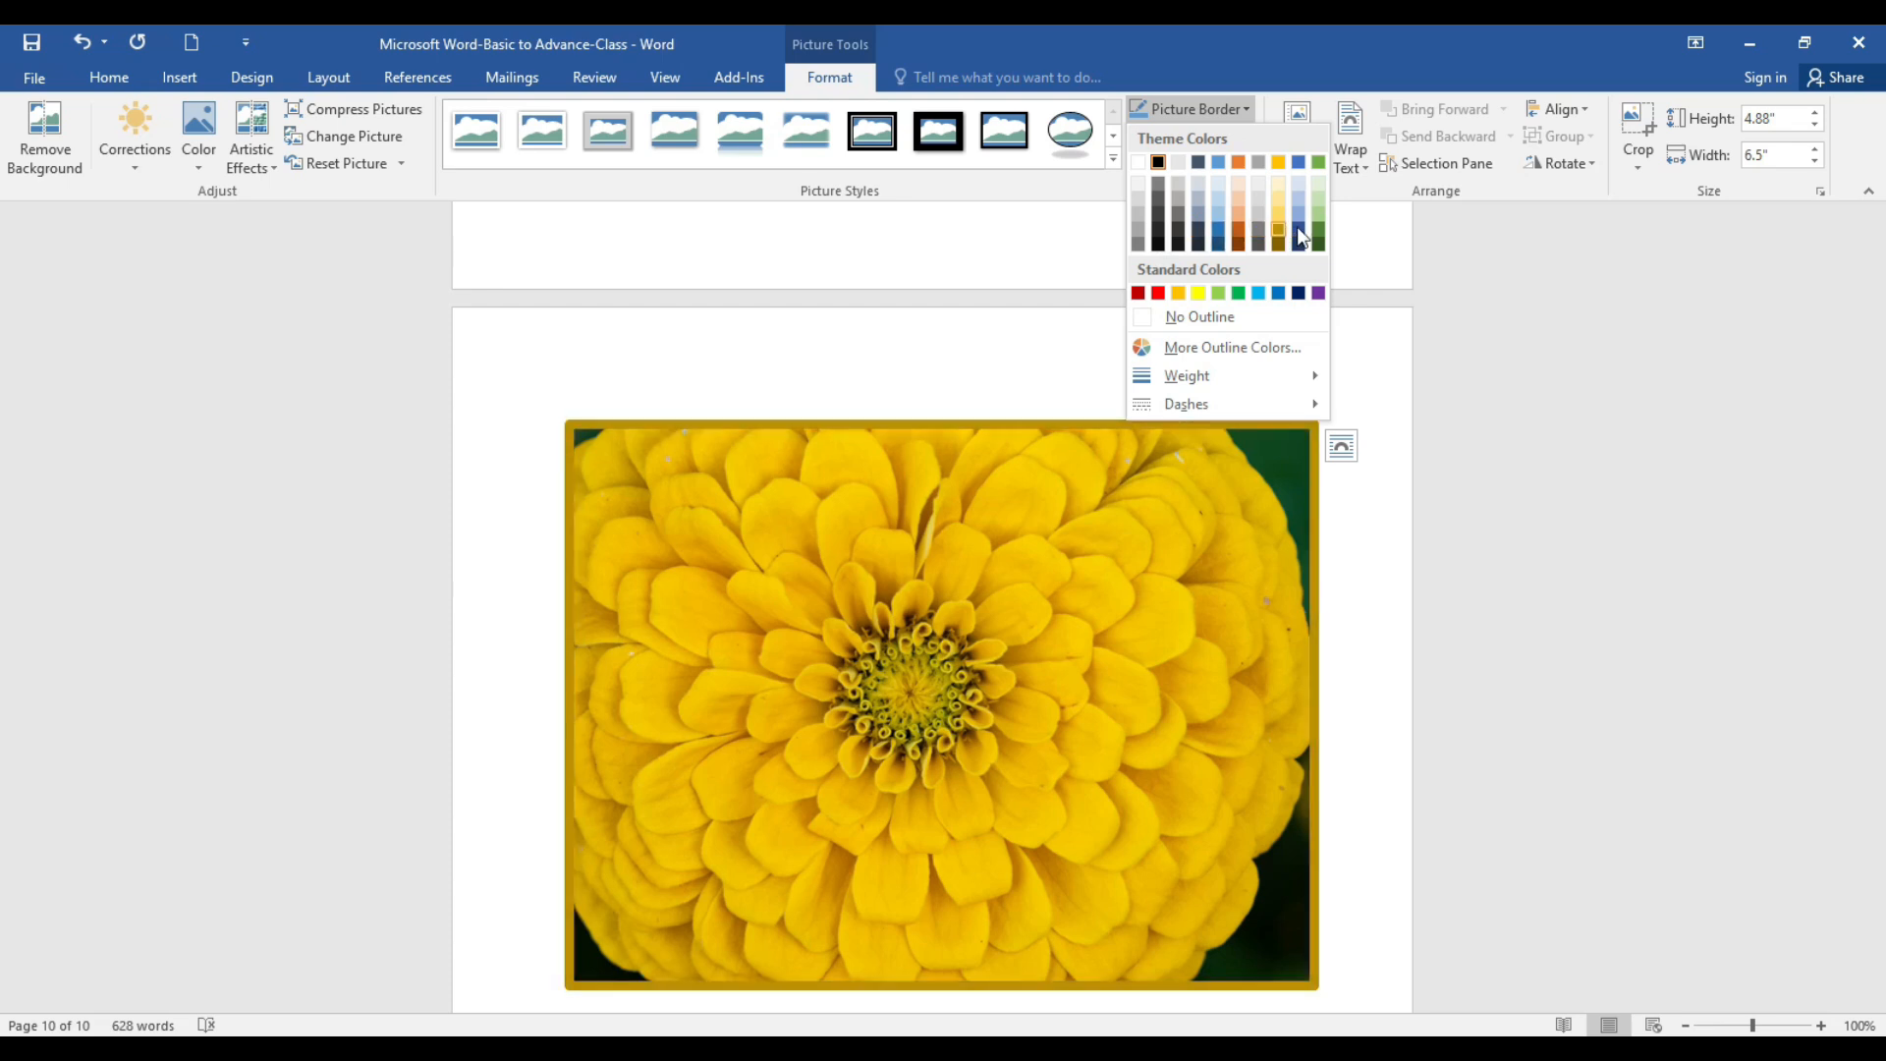
pyautogui.click(1279, 293)
pyautogui.click(1249, 108)
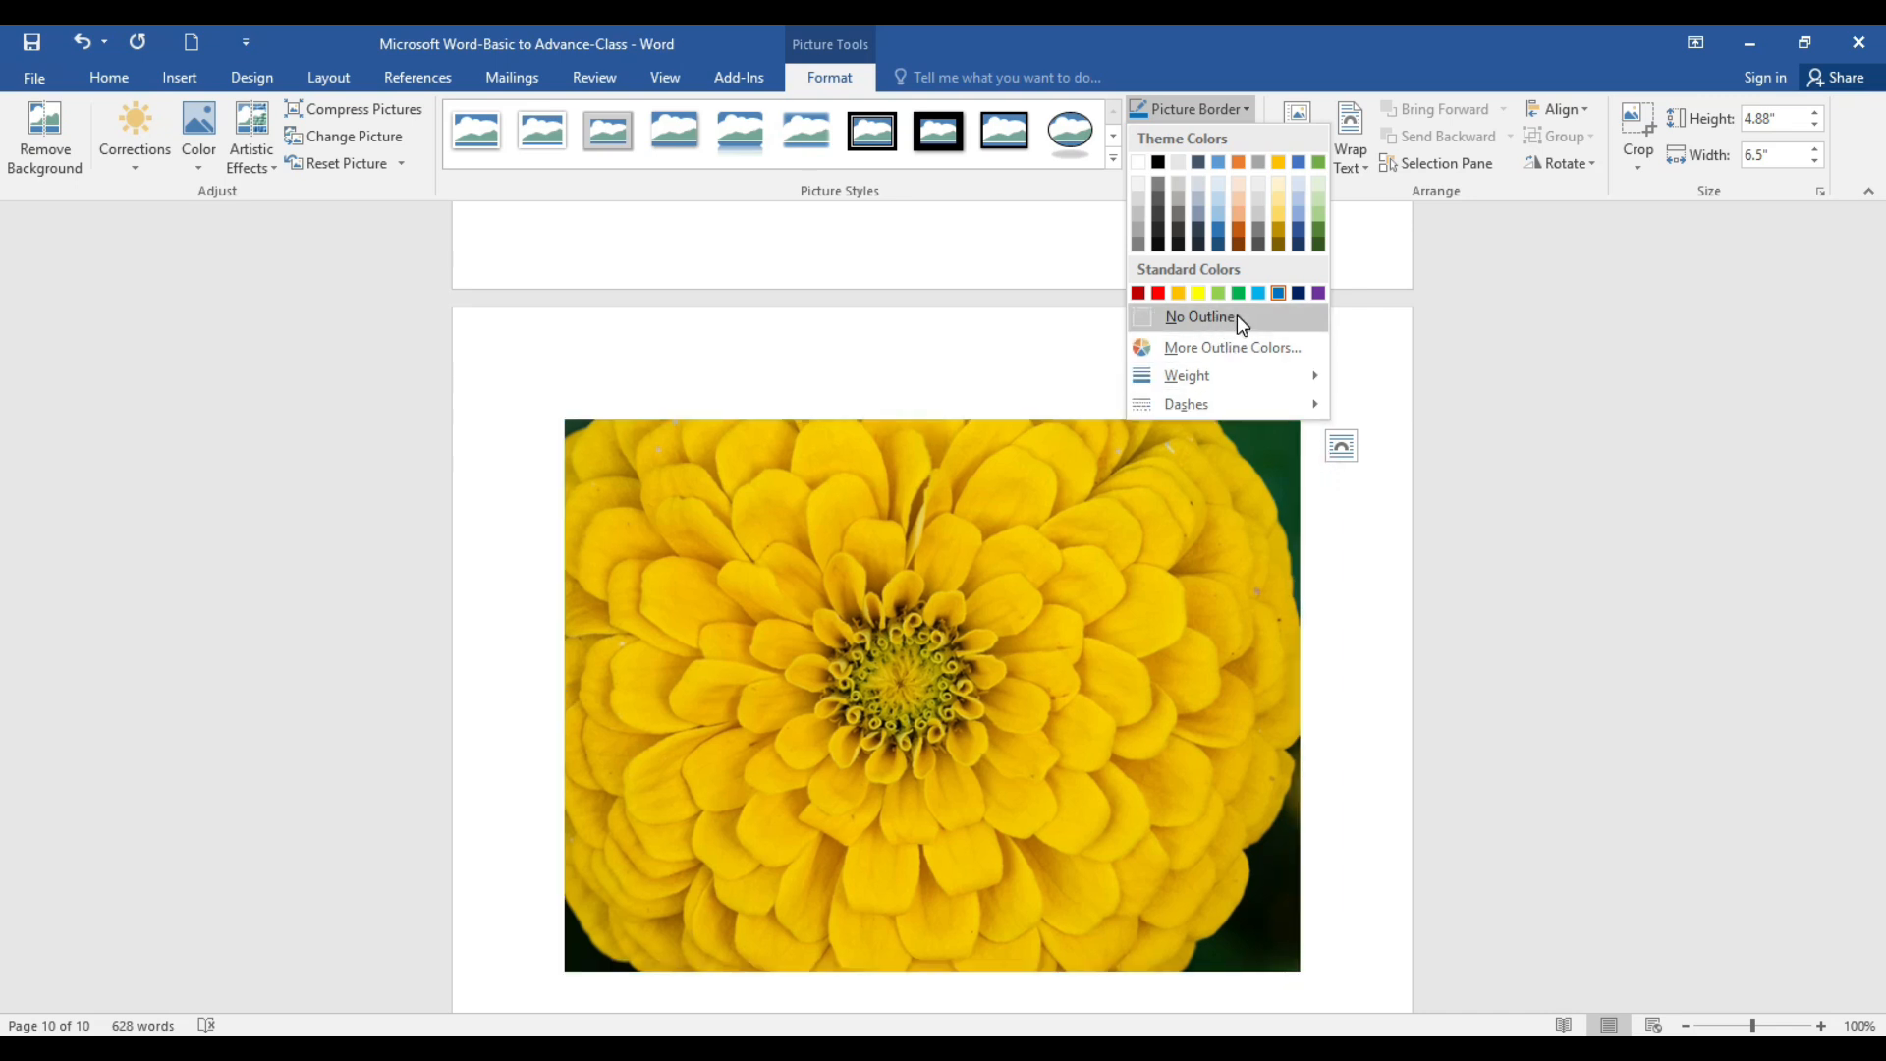
pyautogui.press('Escape')
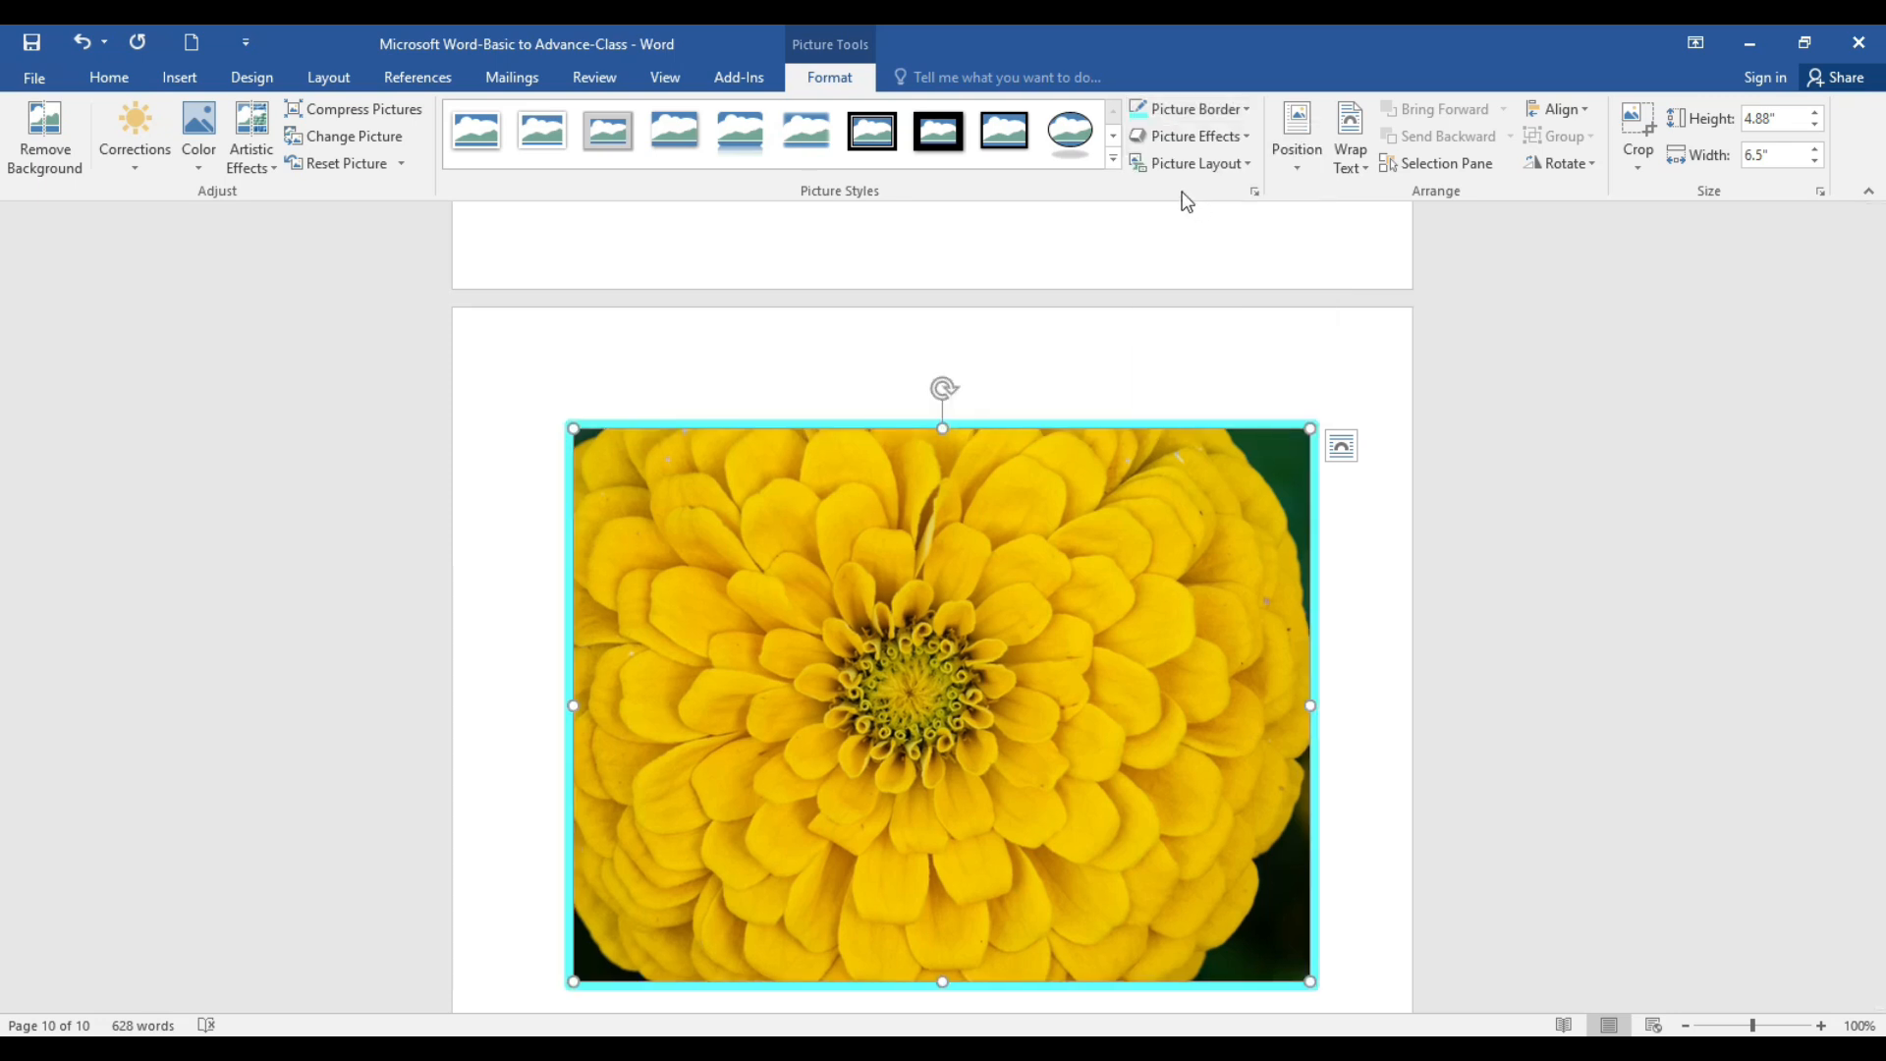
# Step: Switch the picture's border to a gradient line and color its first gradient stop blue
pyautogui.click(1241, 114)
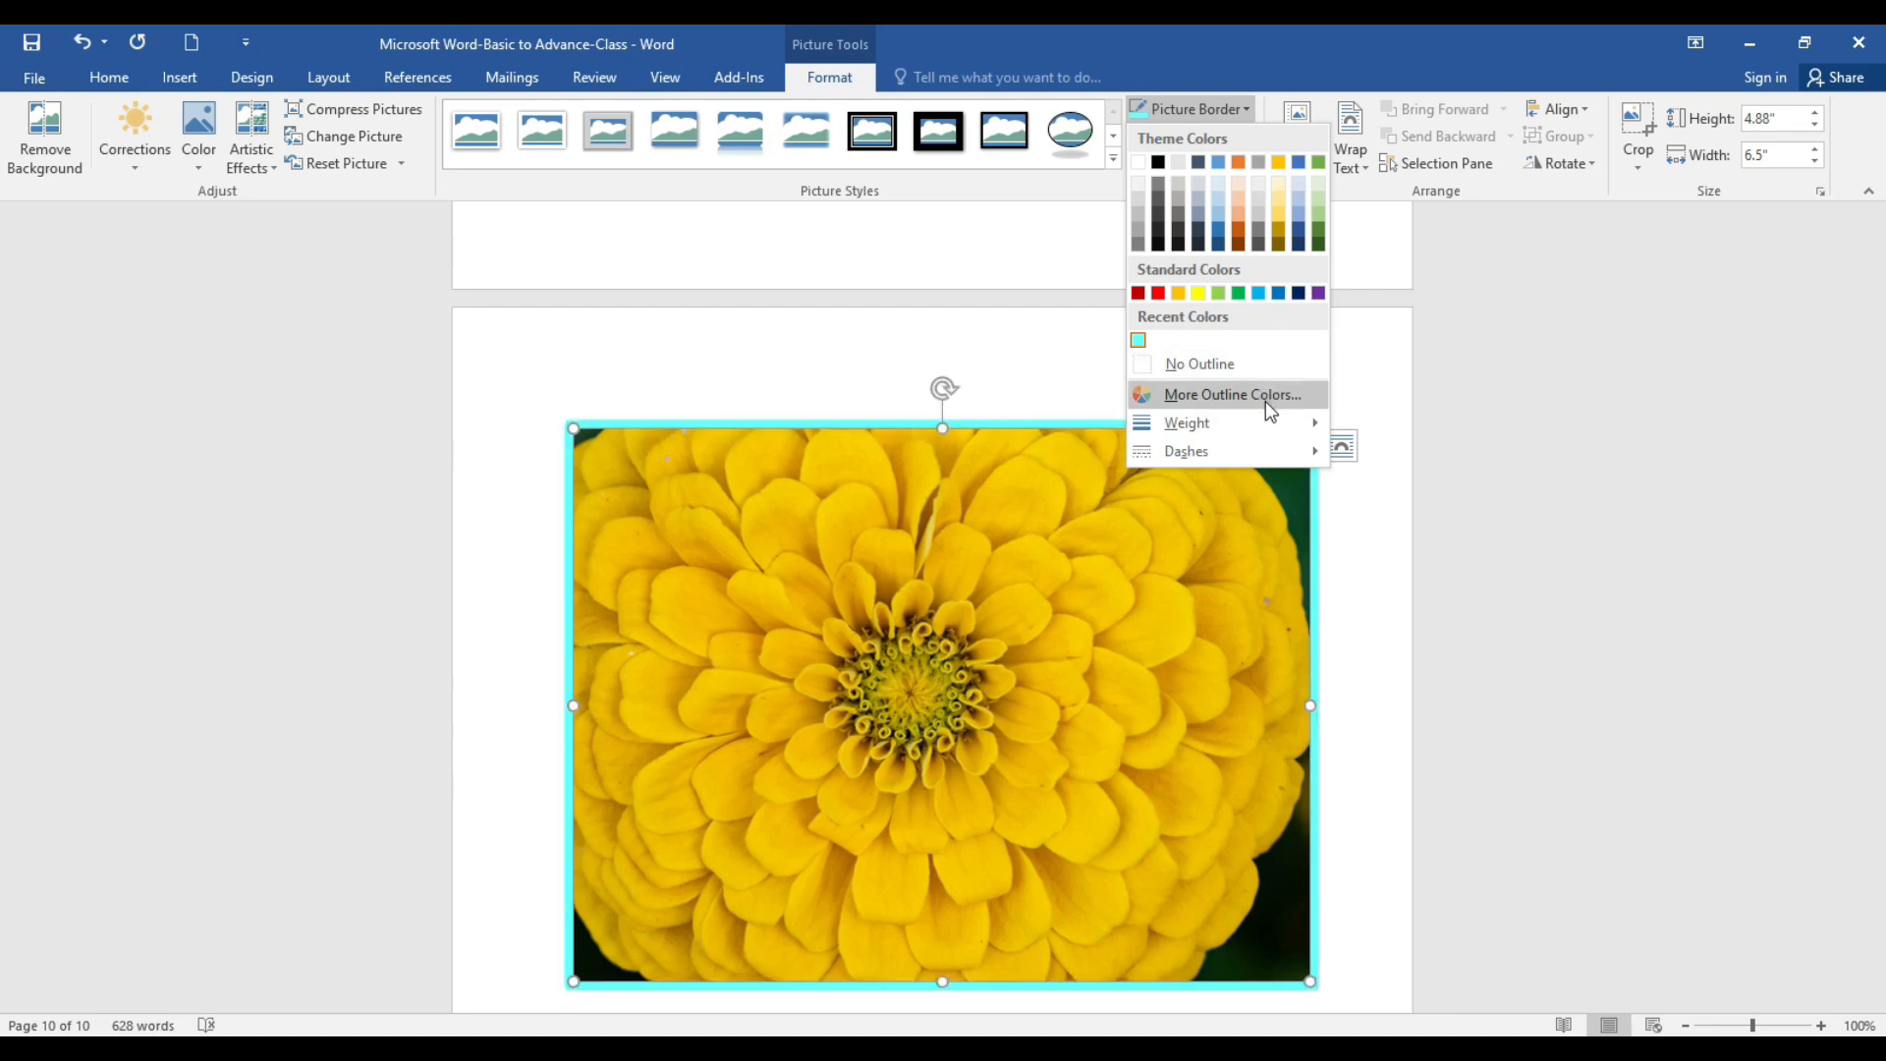
pyautogui.moveTo(1285, 419)
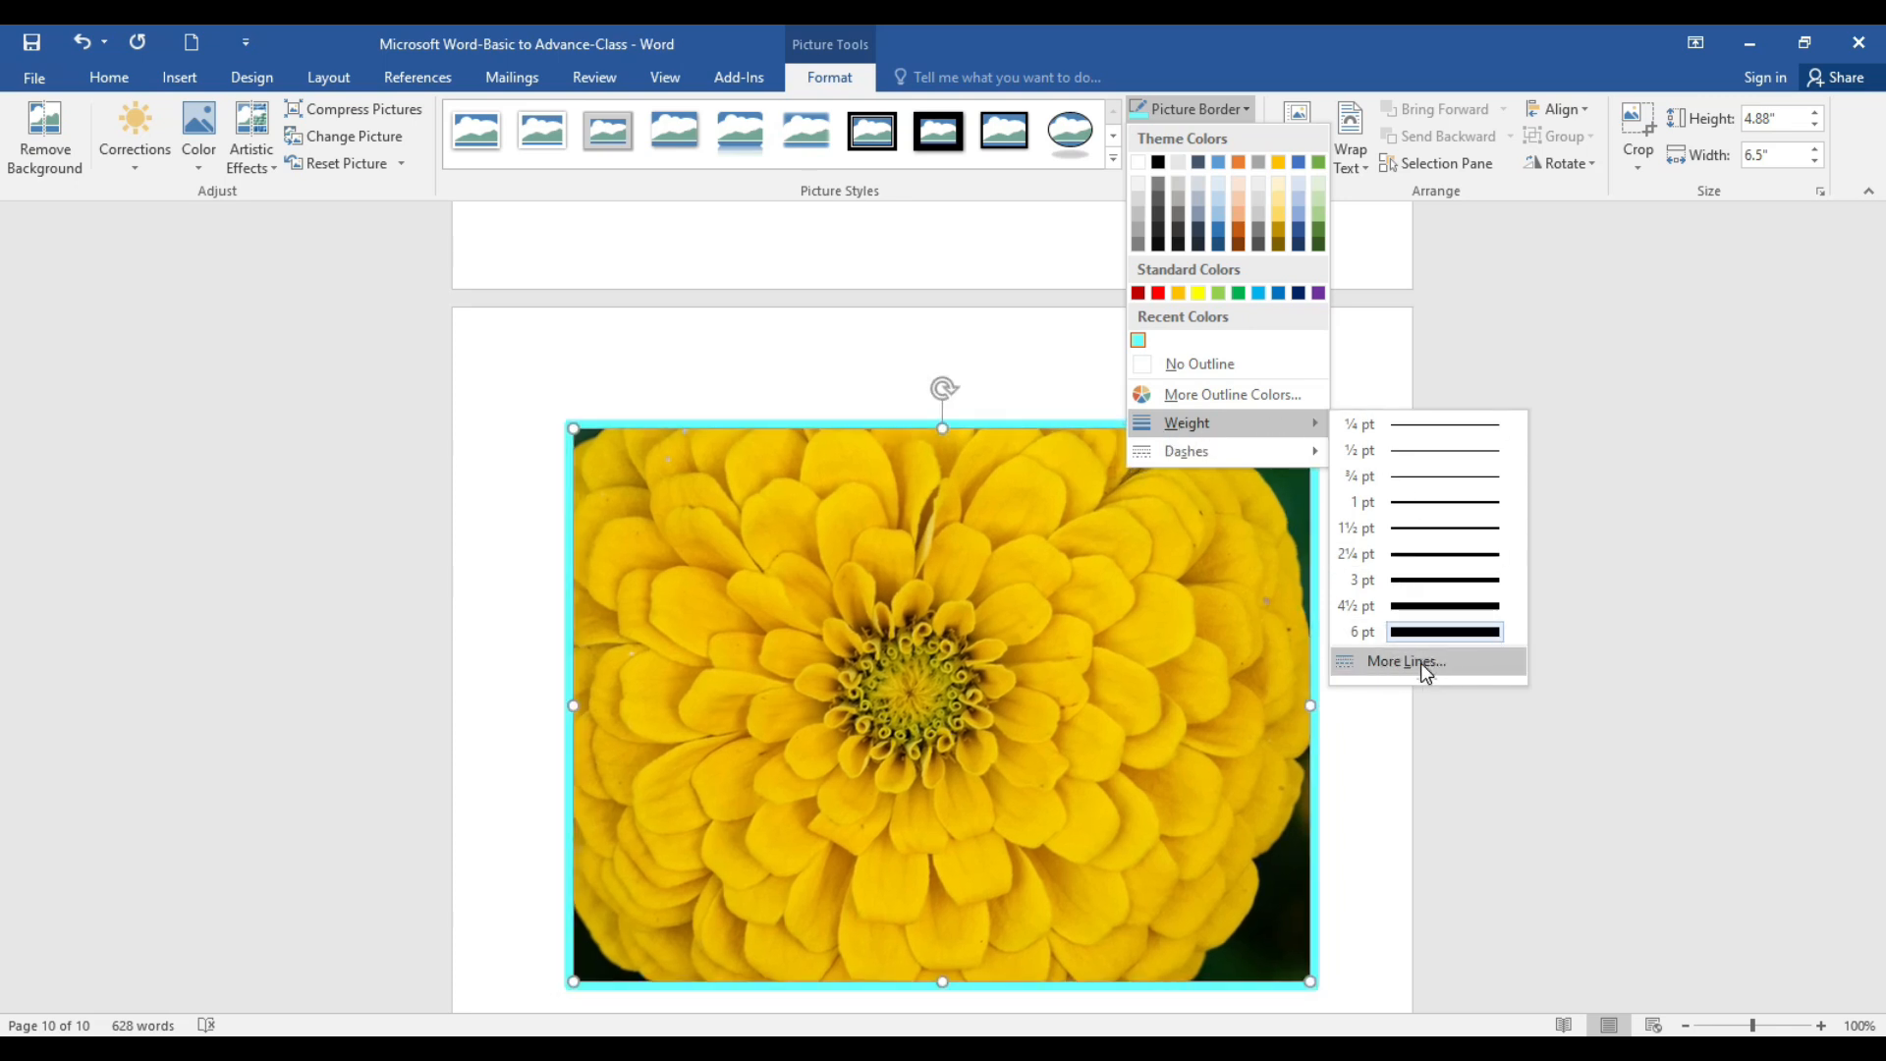
pyautogui.click(1417, 658)
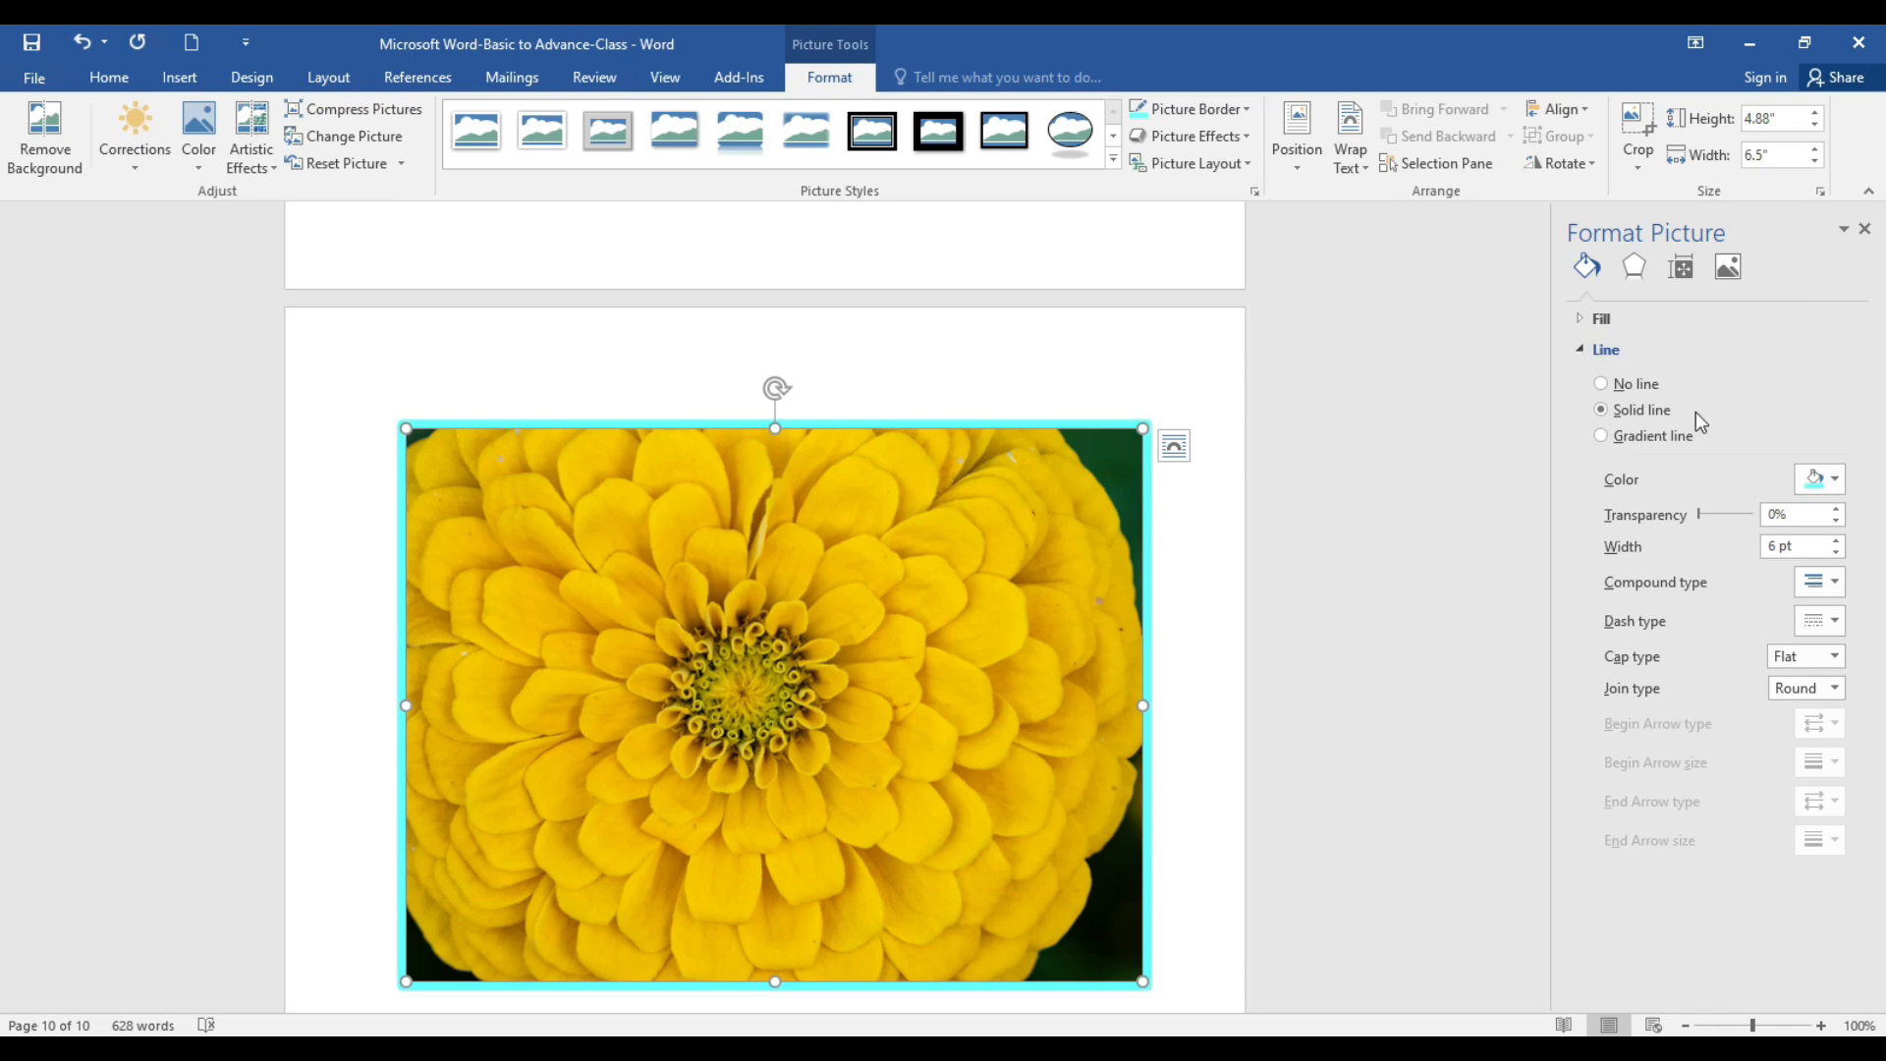
pyautogui.click(1671, 434)
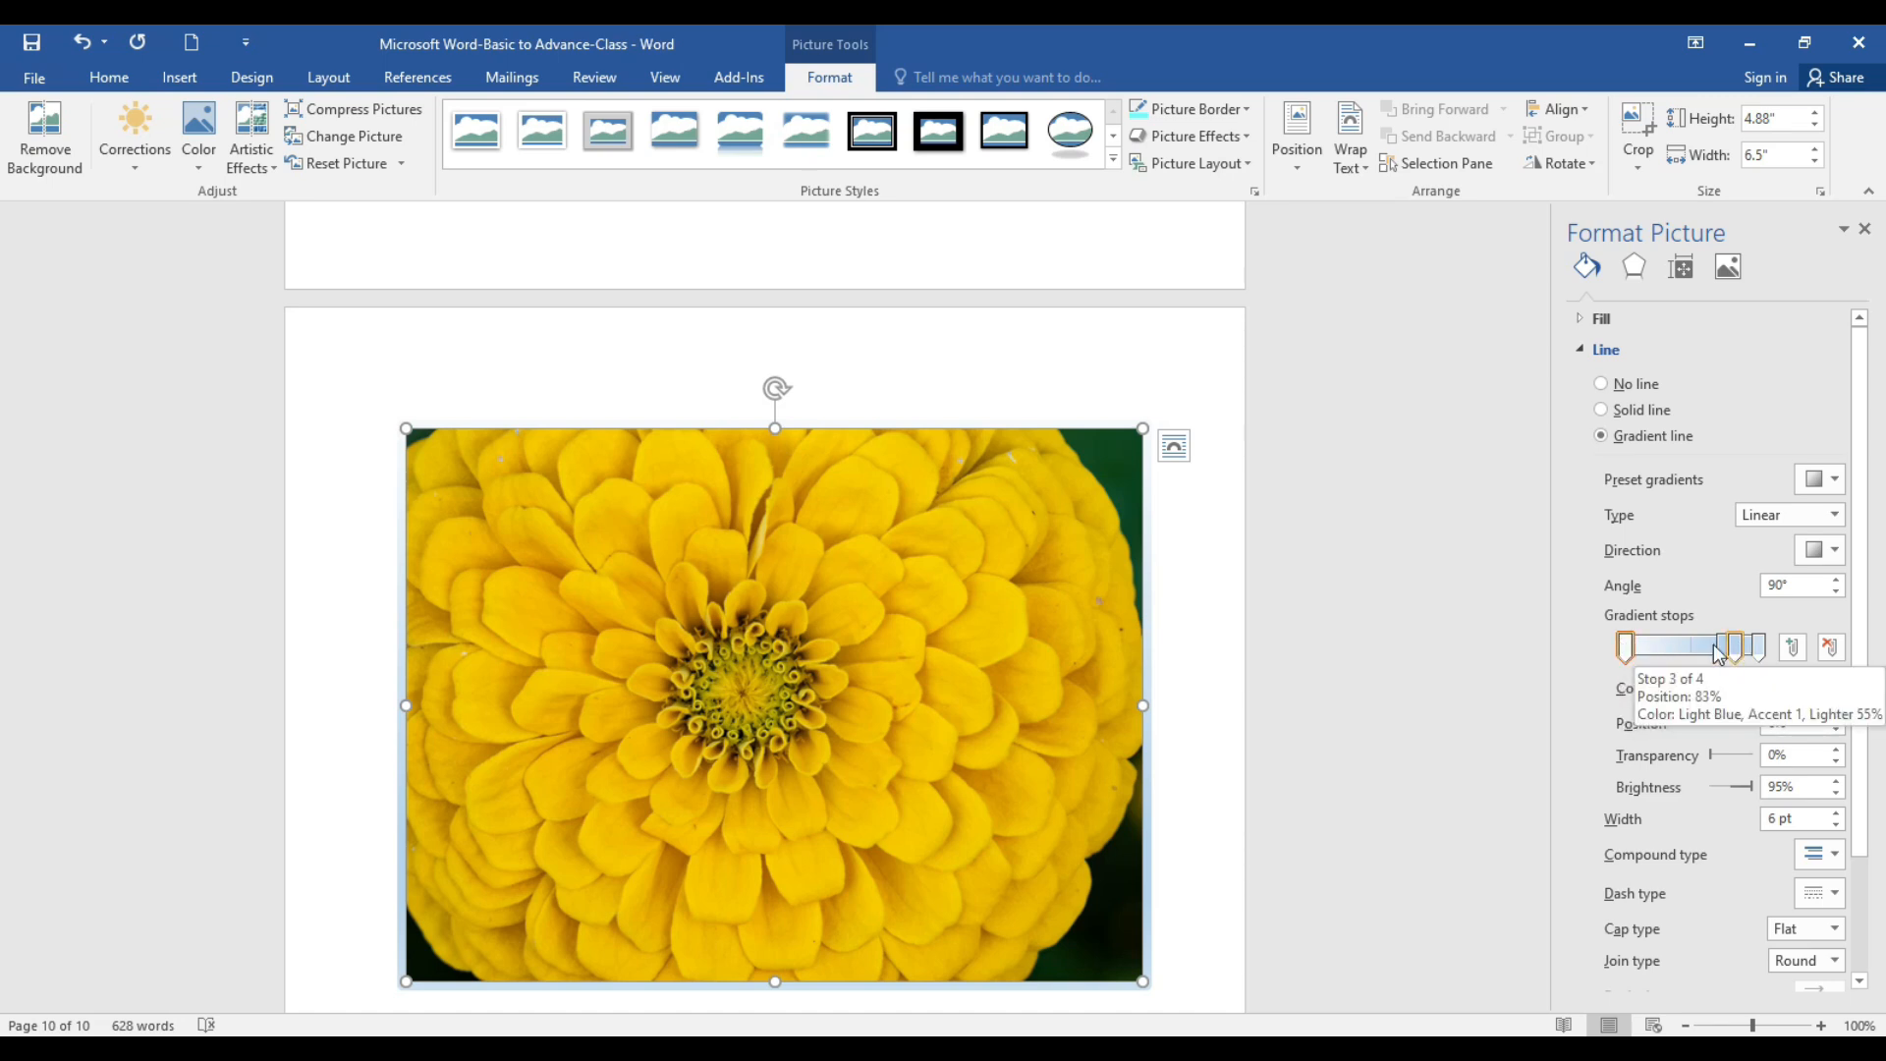
pyautogui.click(1627, 648)
pyautogui.click(1837, 690)
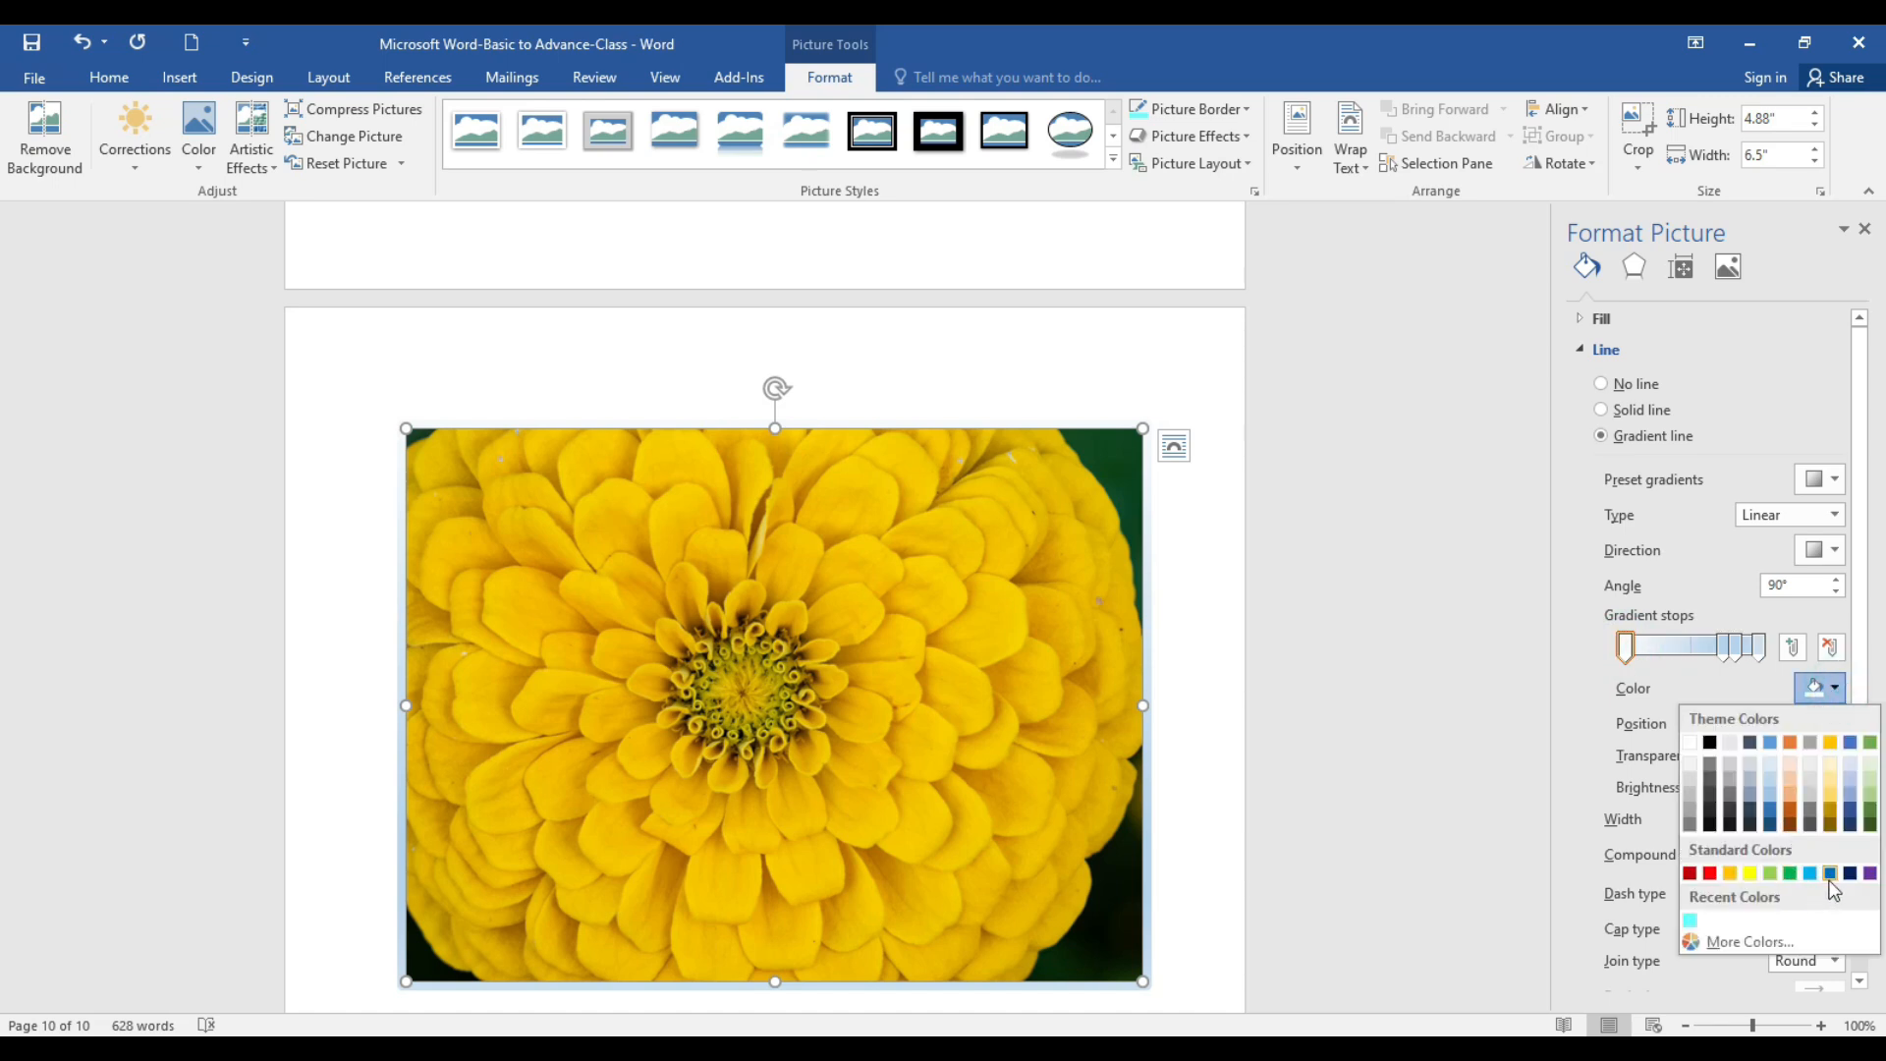
pyautogui.click(1829, 873)
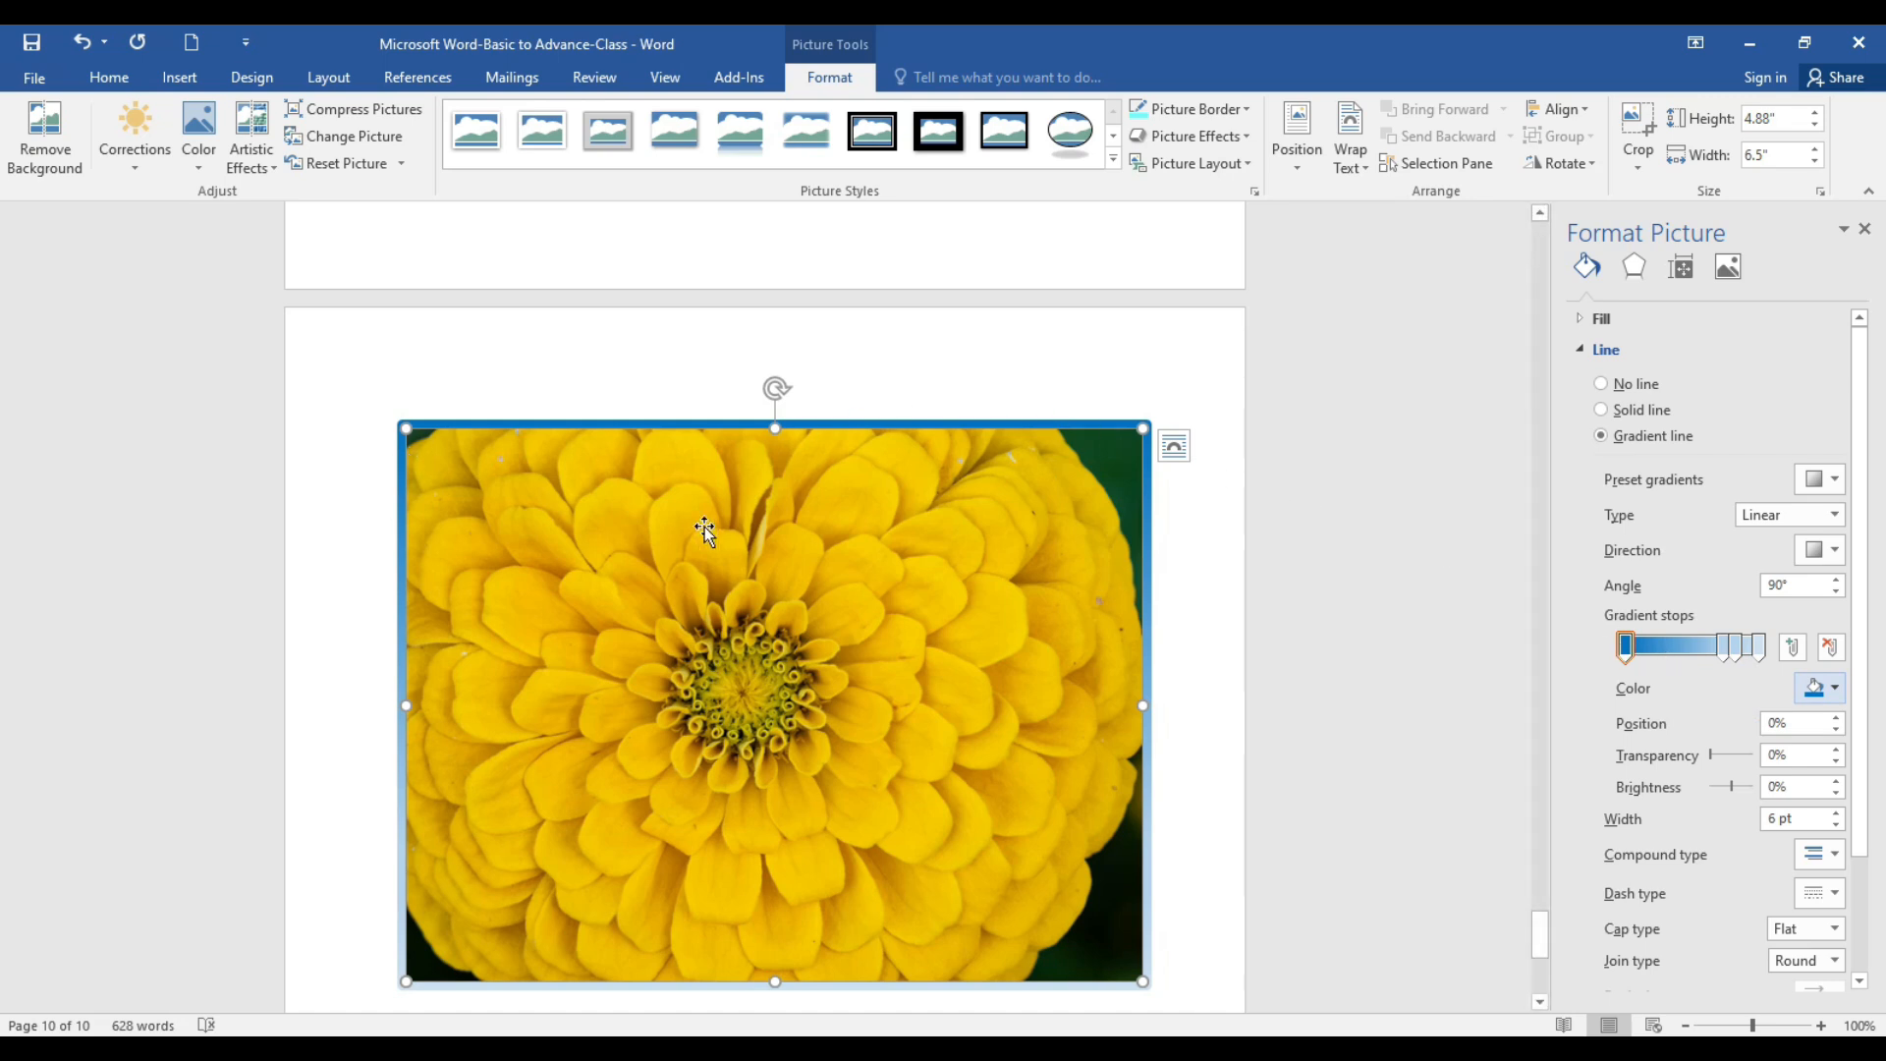
# Step: Color the border's remaining gradient stops red, green and purple, in that order after the blue one
pyautogui.click(1695, 651)
pyautogui.click(1834, 688)
pyautogui.click(1713, 867)
pyautogui.click(1834, 688)
pyautogui.click(1790, 872)
pyautogui.click(1741, 651)
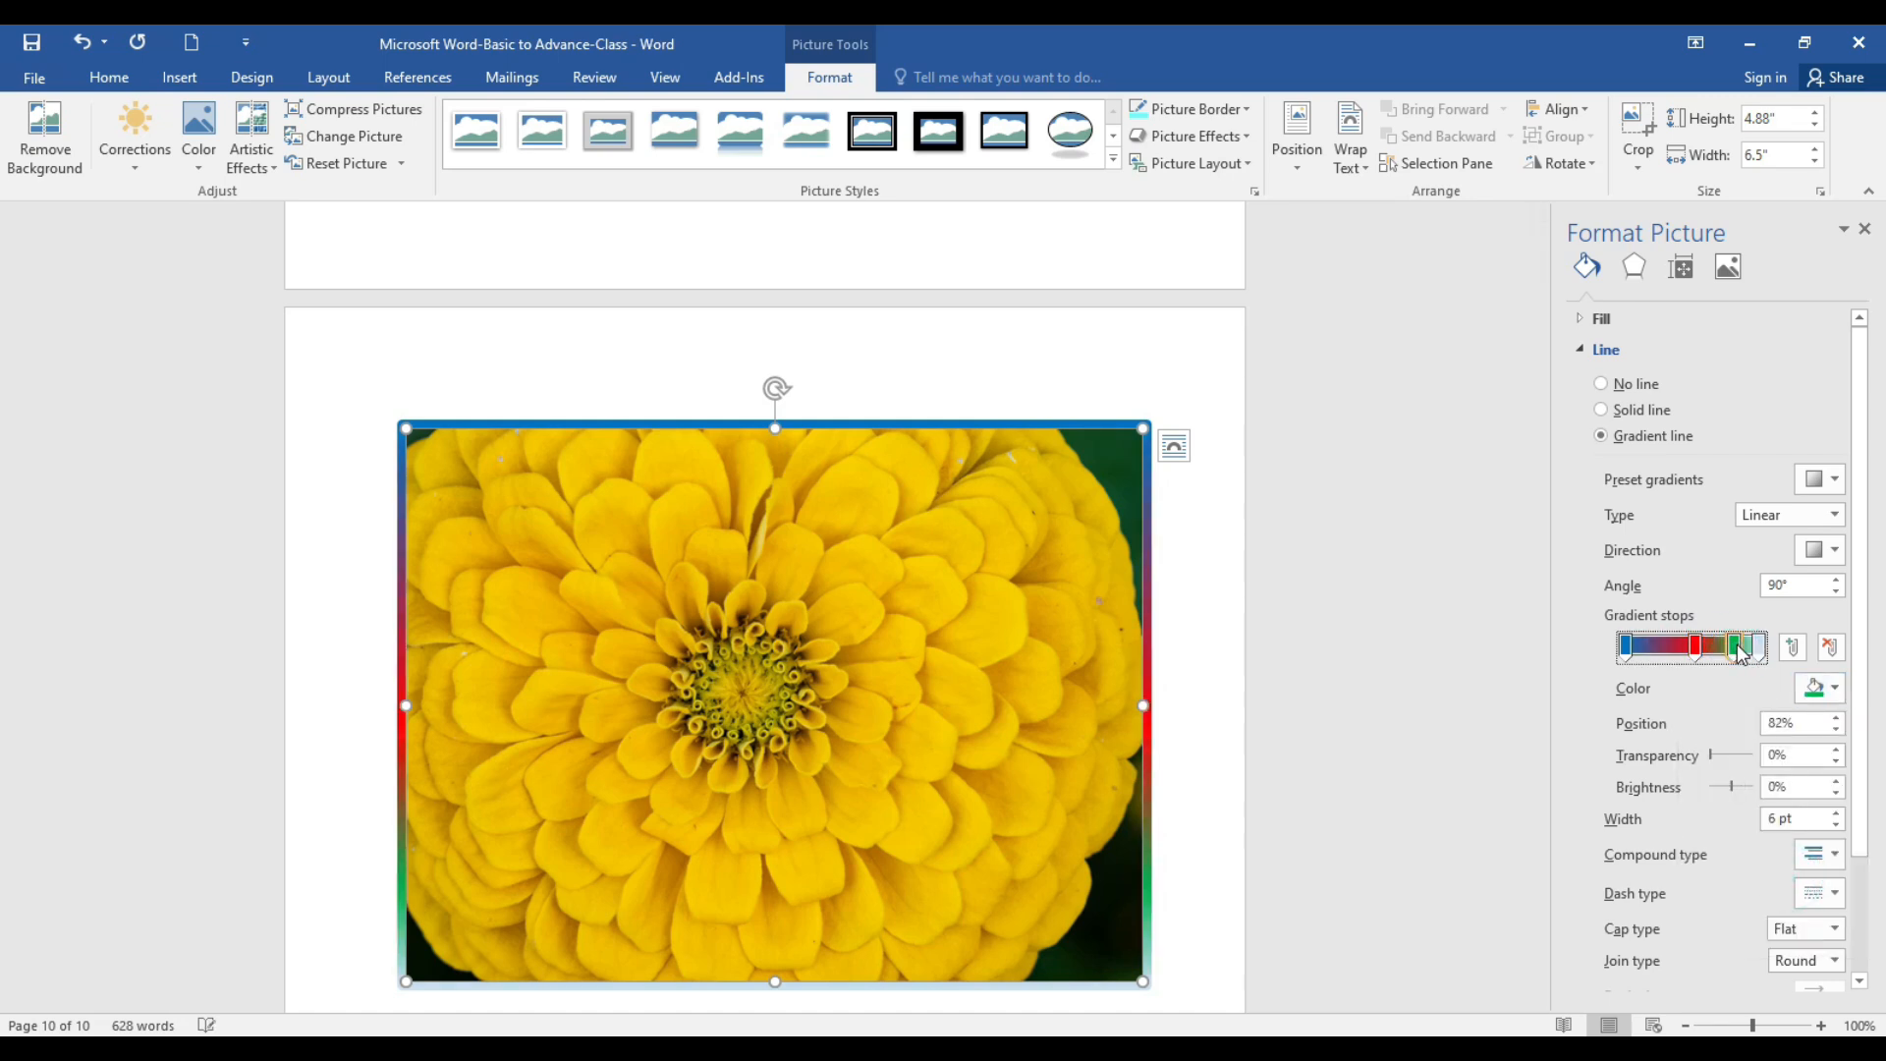
pyautogui.click(1757, 648)
pyautogui.click(1832, 690)
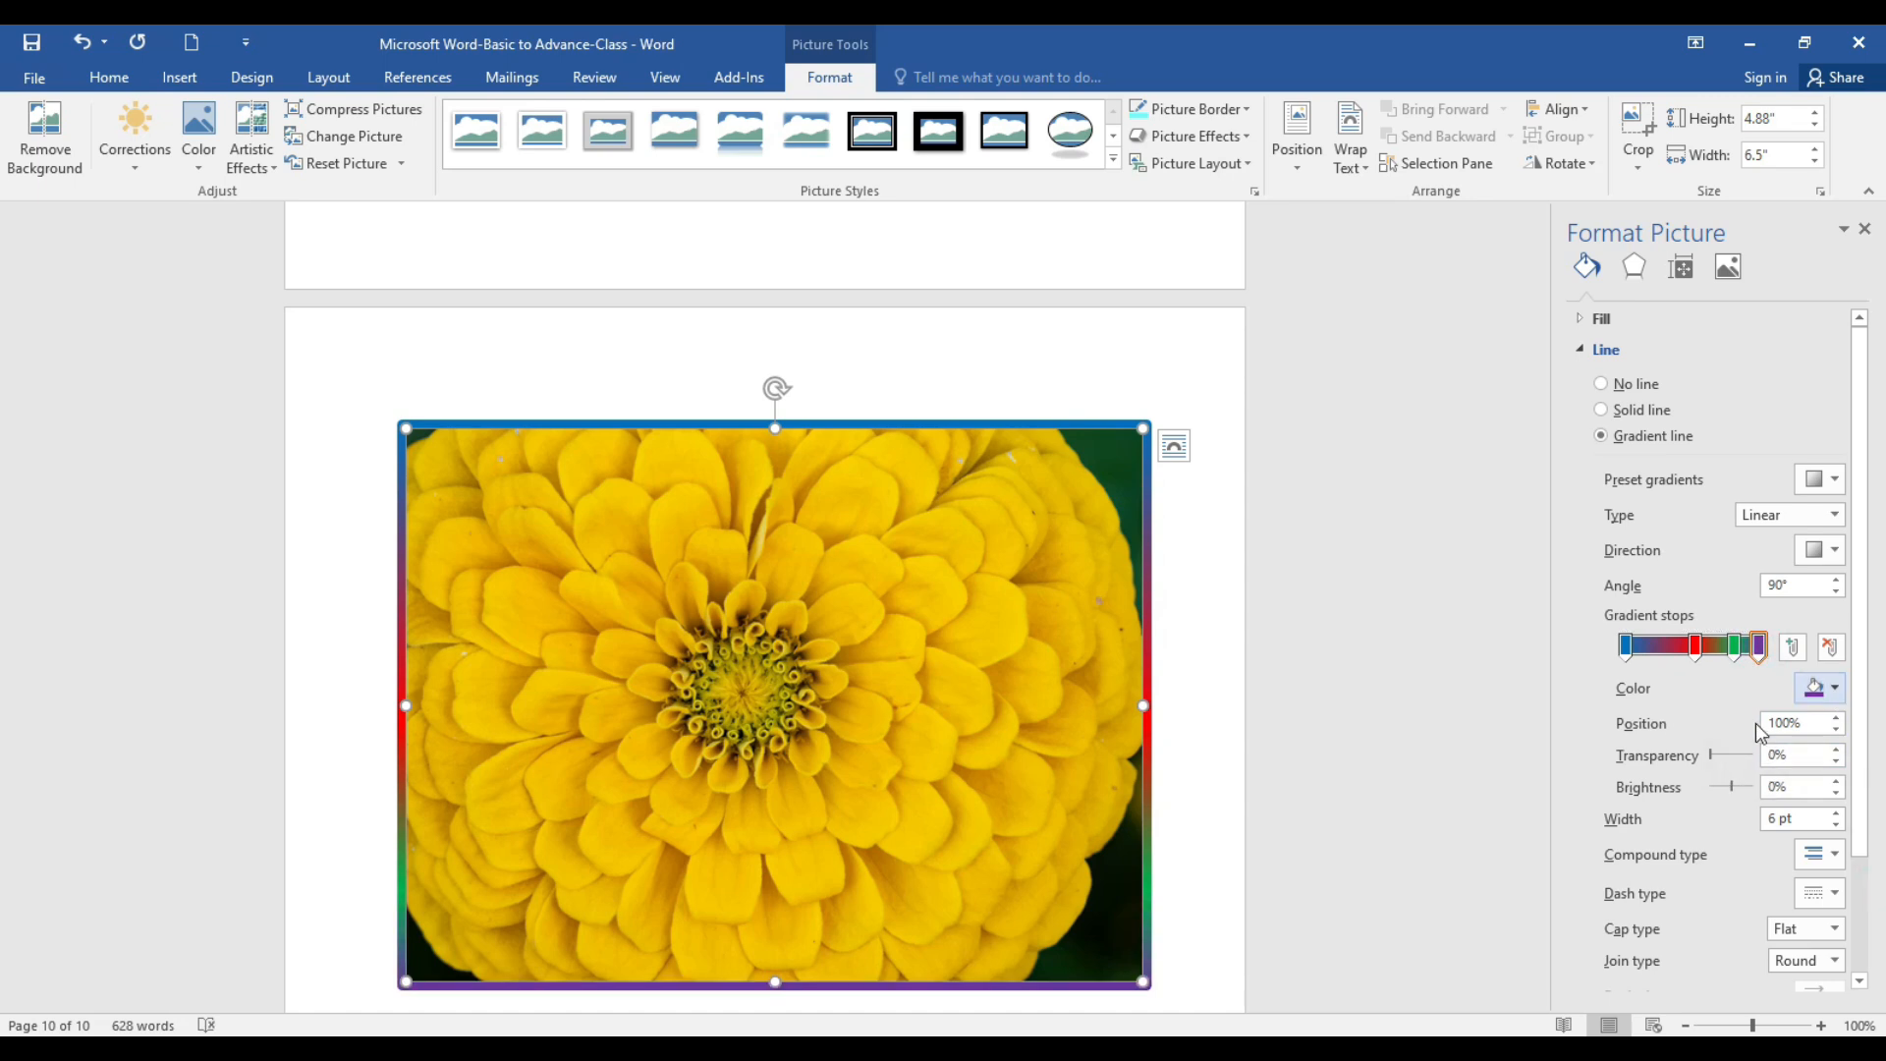
# Step: Reposition the border's gradient stops to spread the colors more evenly, placing the blue stop at 5%
pyautogui.moveTo(1695, 649); pyautogui.dragTo(1723, 649)
pyautogui.click(1627, 648)
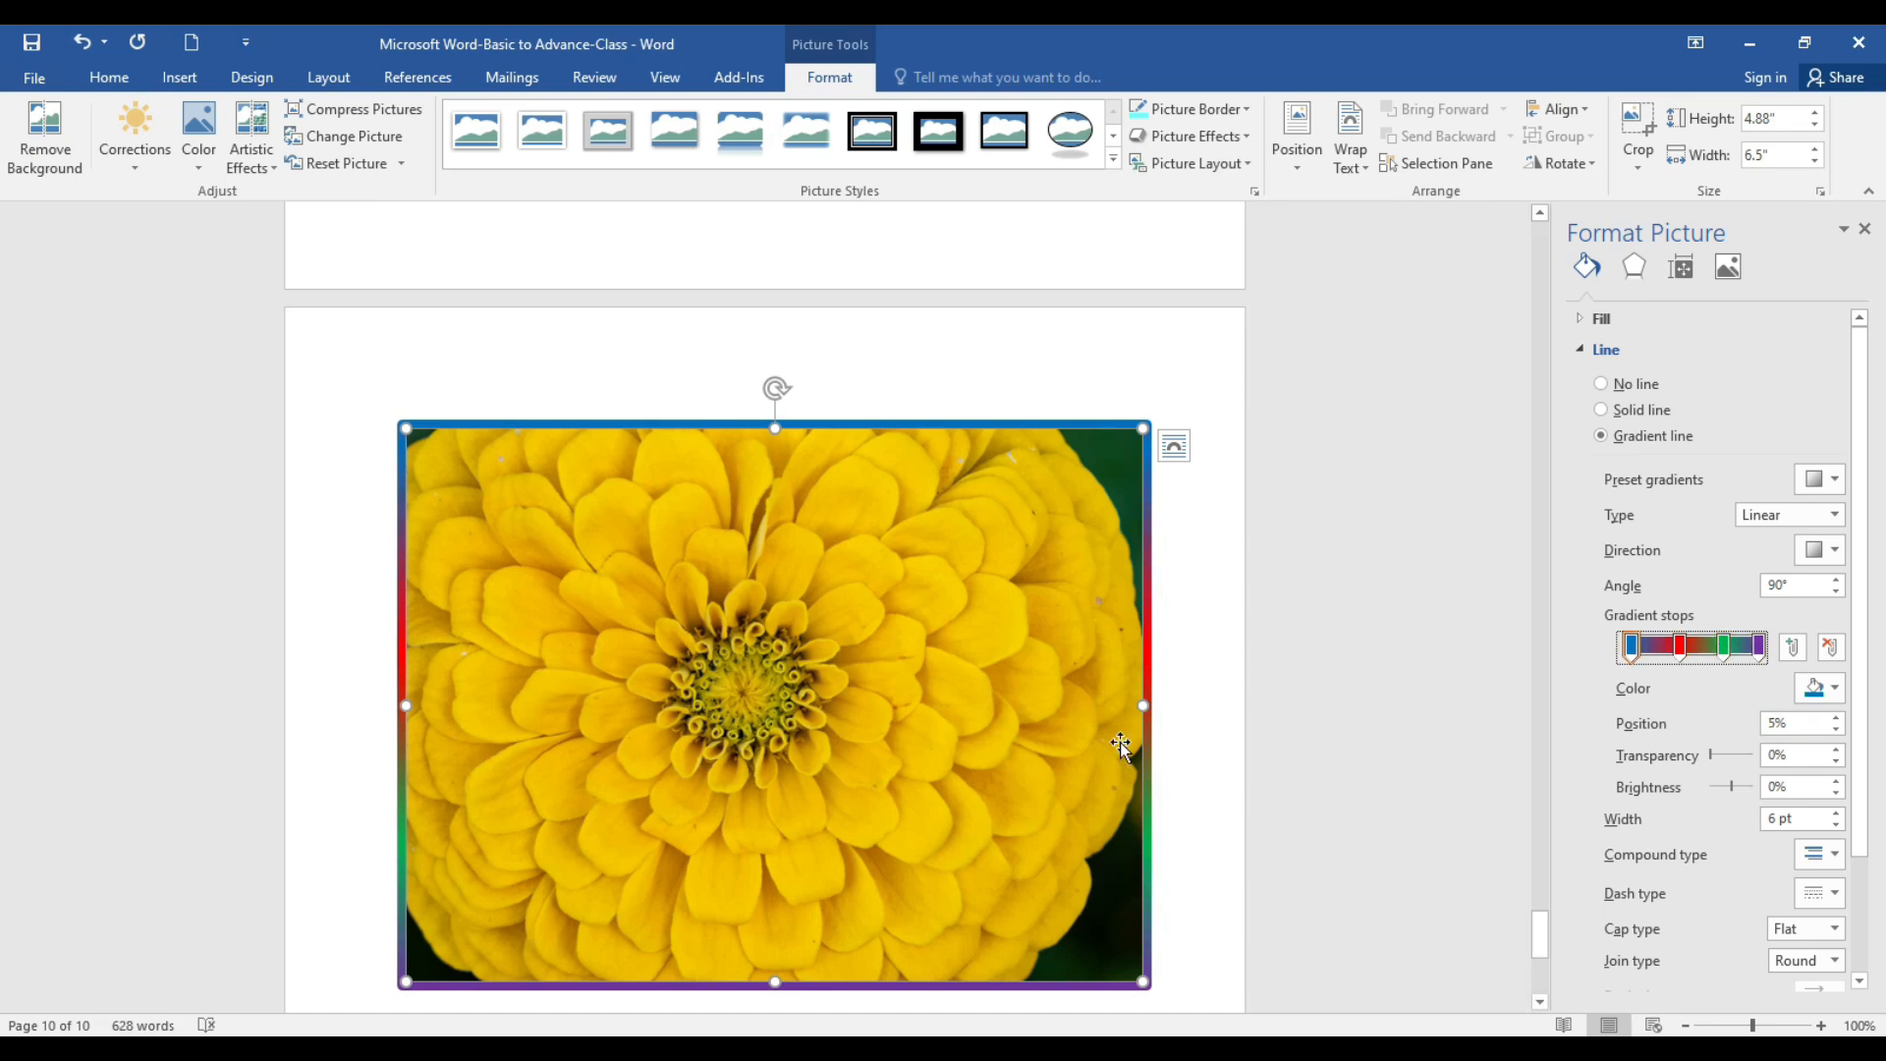
pyautogui.click(1410, 585)
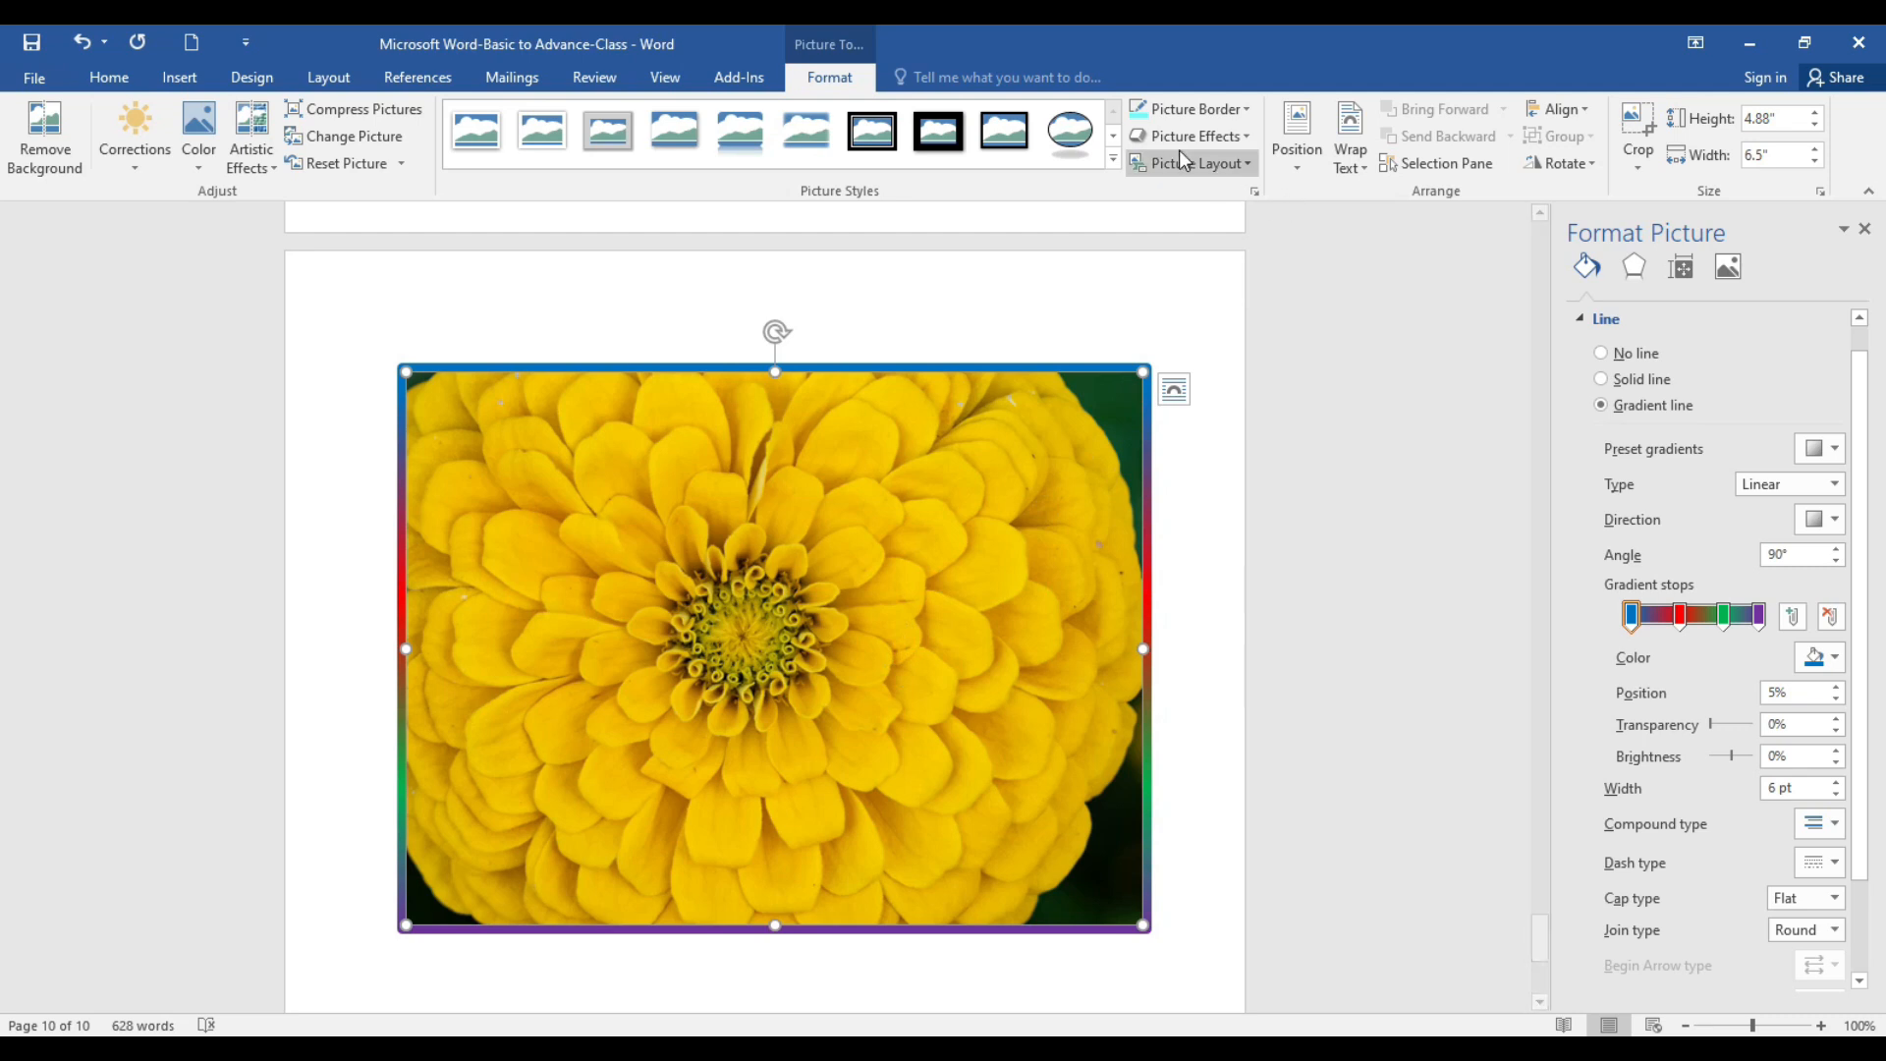
# Step: Preview the shadow, soft edges, bevel and 3-D rotation effects on the yellow flower picture
pyautogui.click(1245, 137)
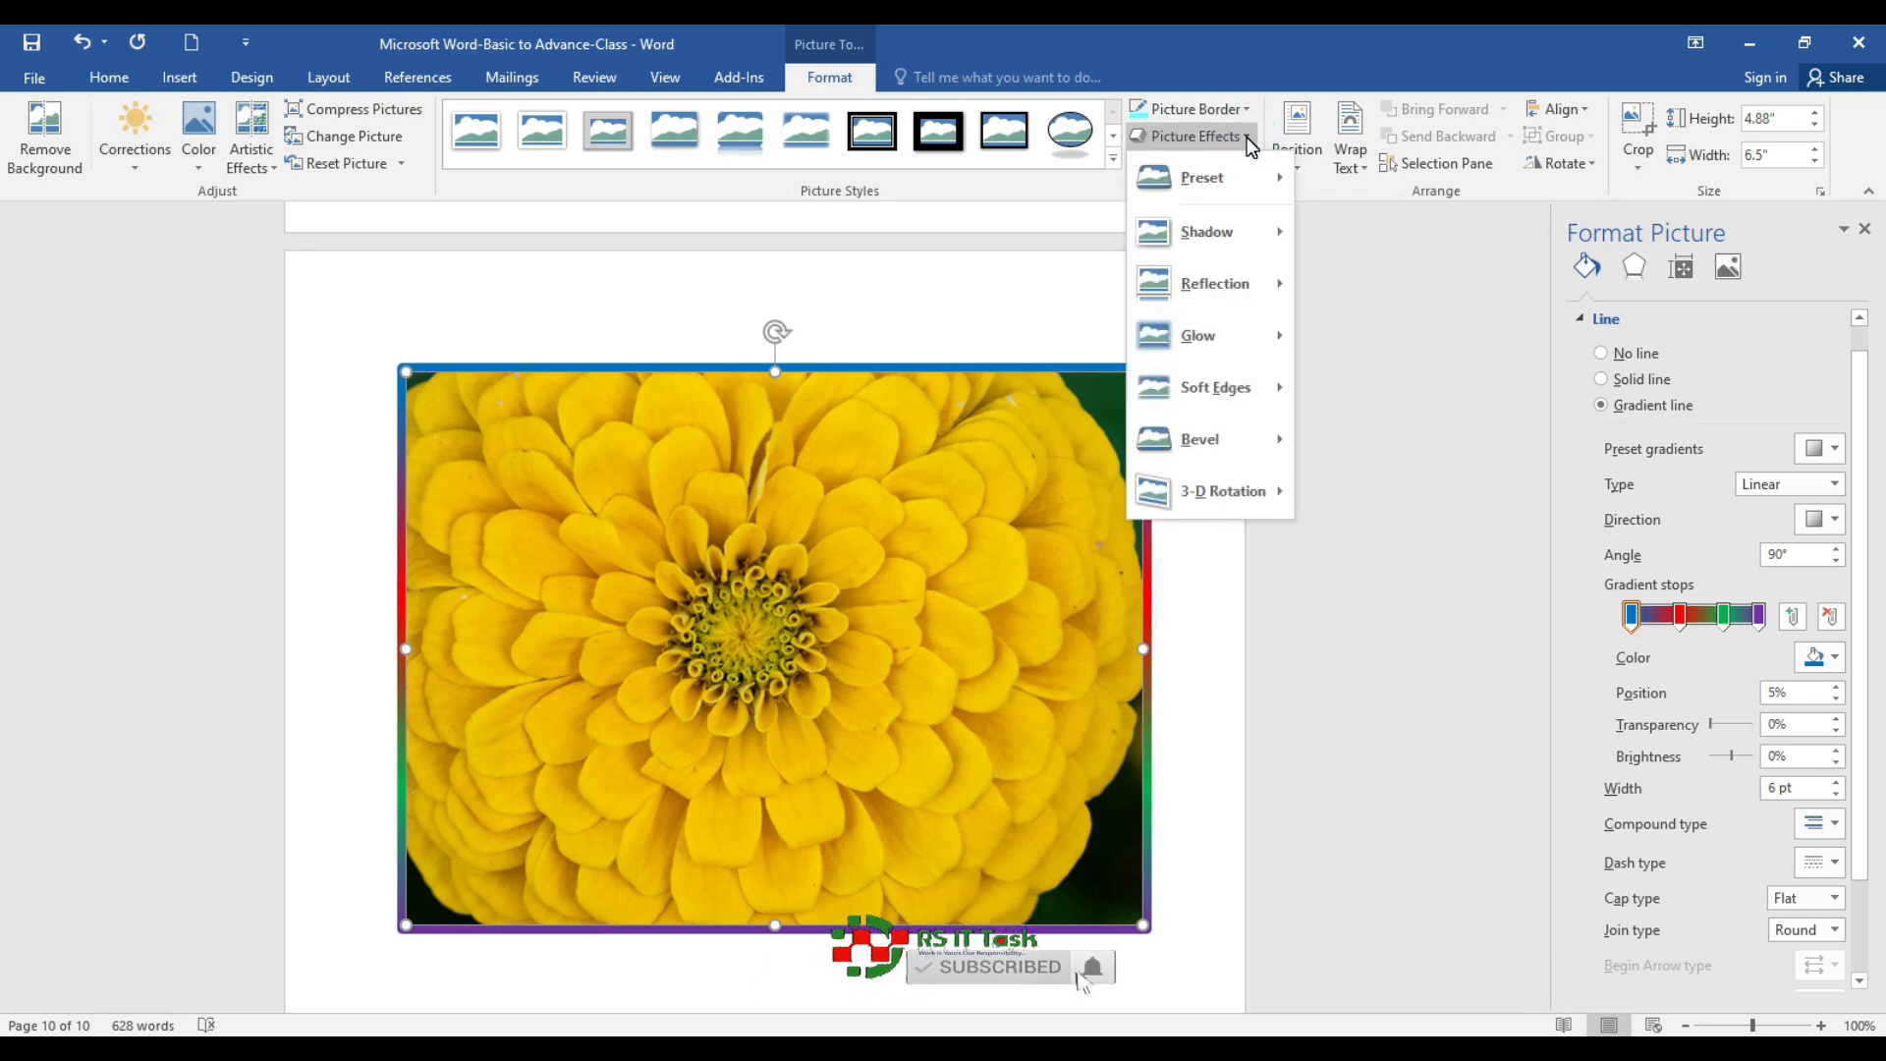
pyautogui.moveTo(1235, 162)
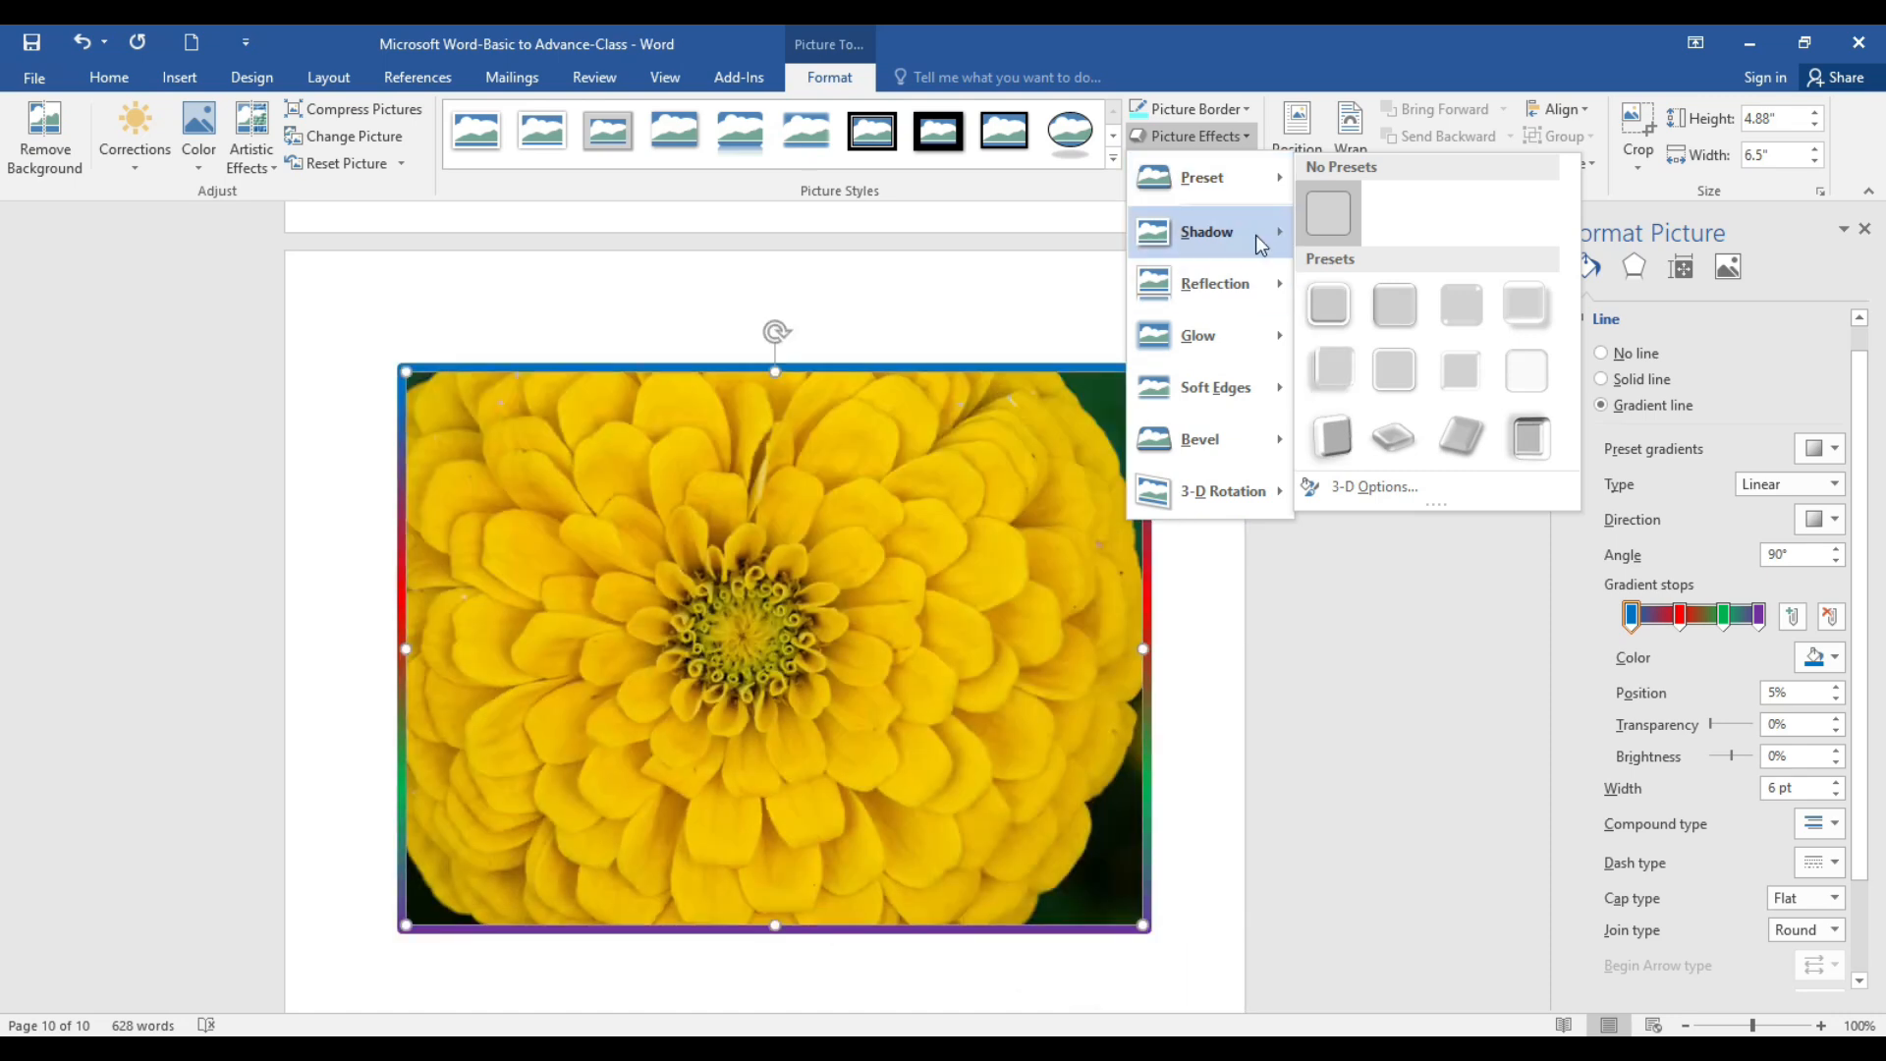
pyautogui.moveTo(1254, 232)
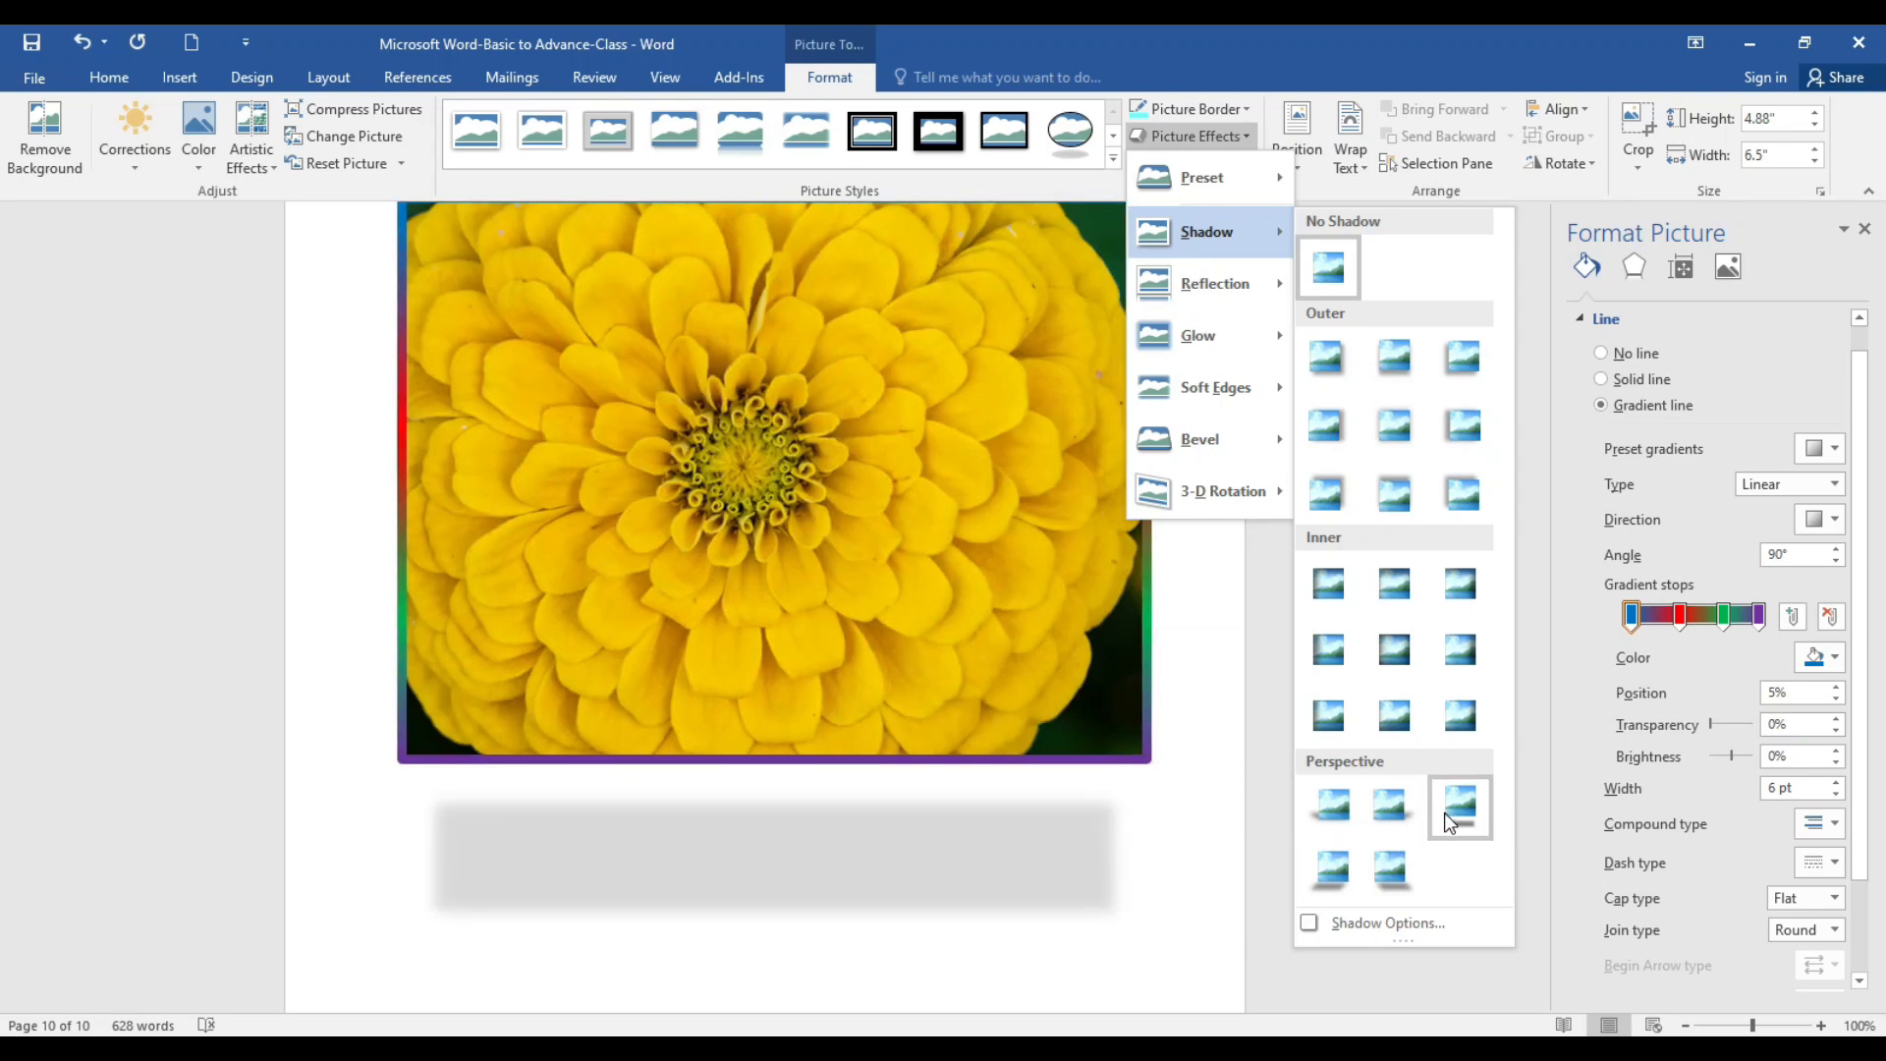
pyautogui.moveTo(1215, 387)
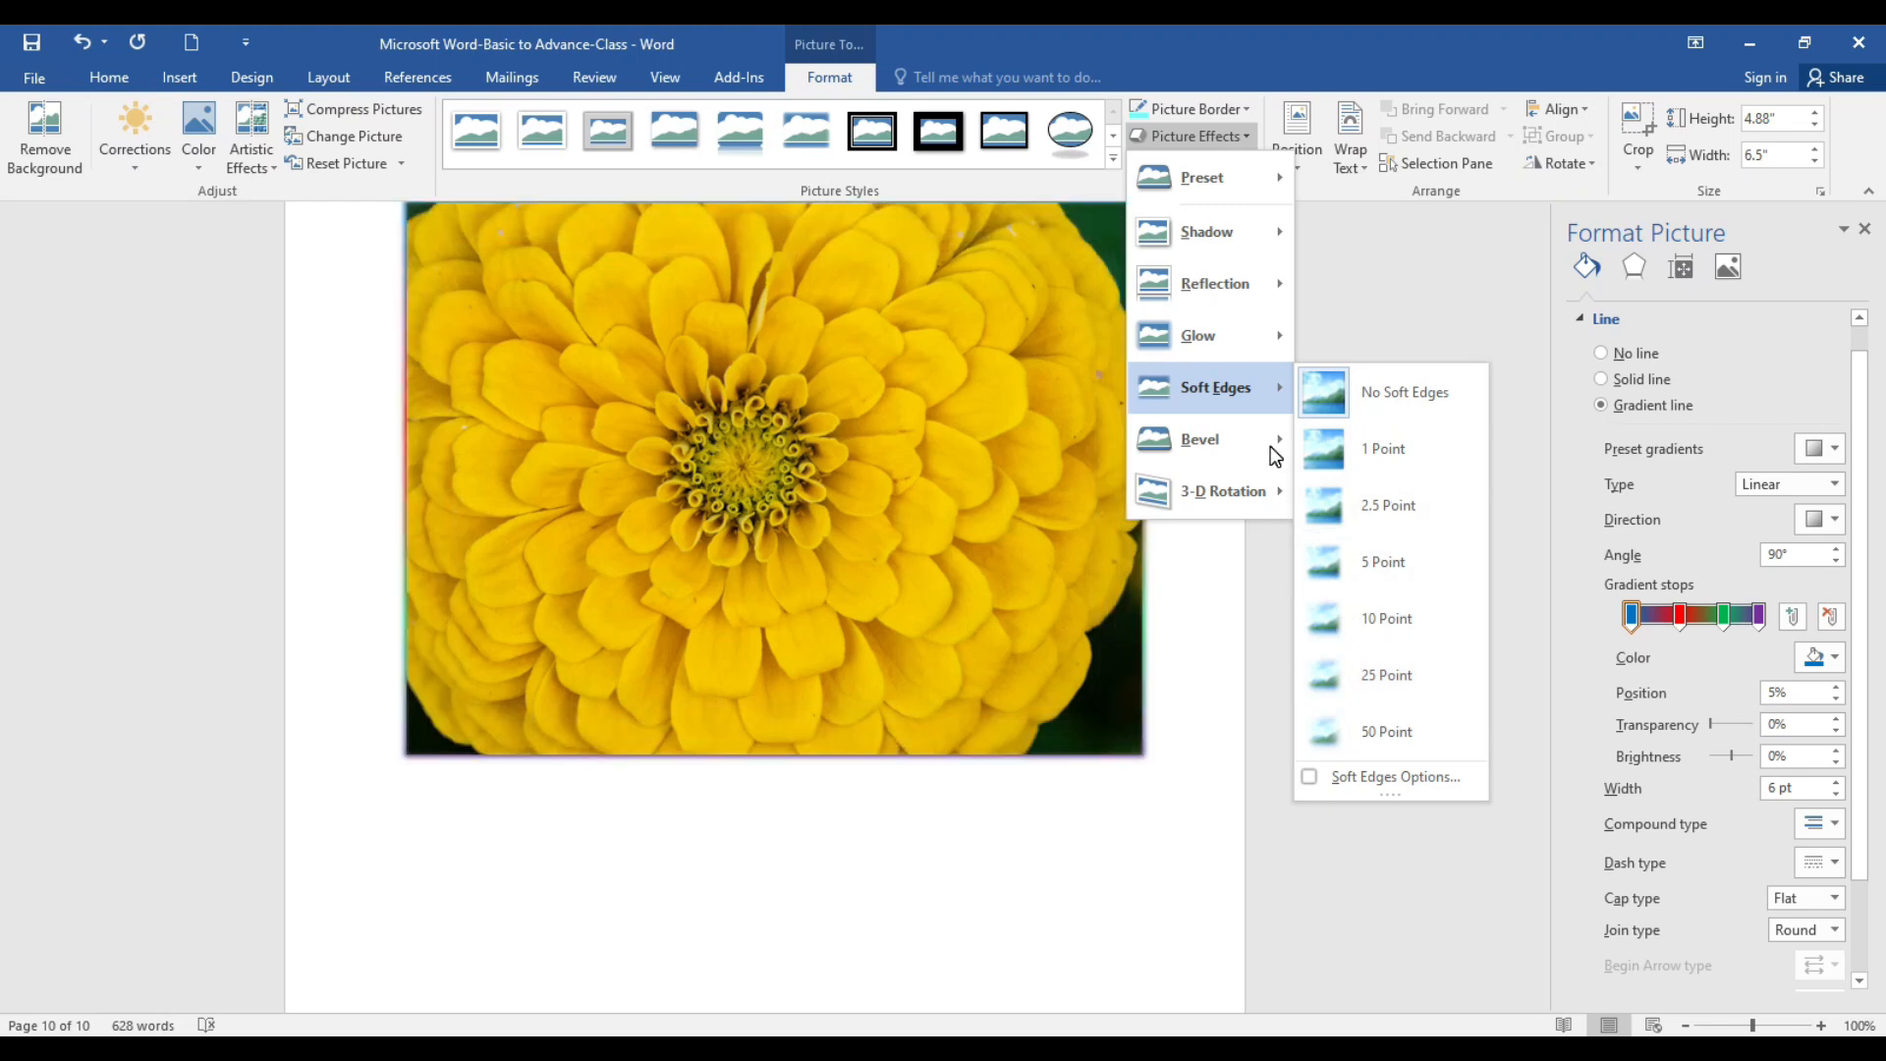
pyautogui.moveTo(1287, 442)
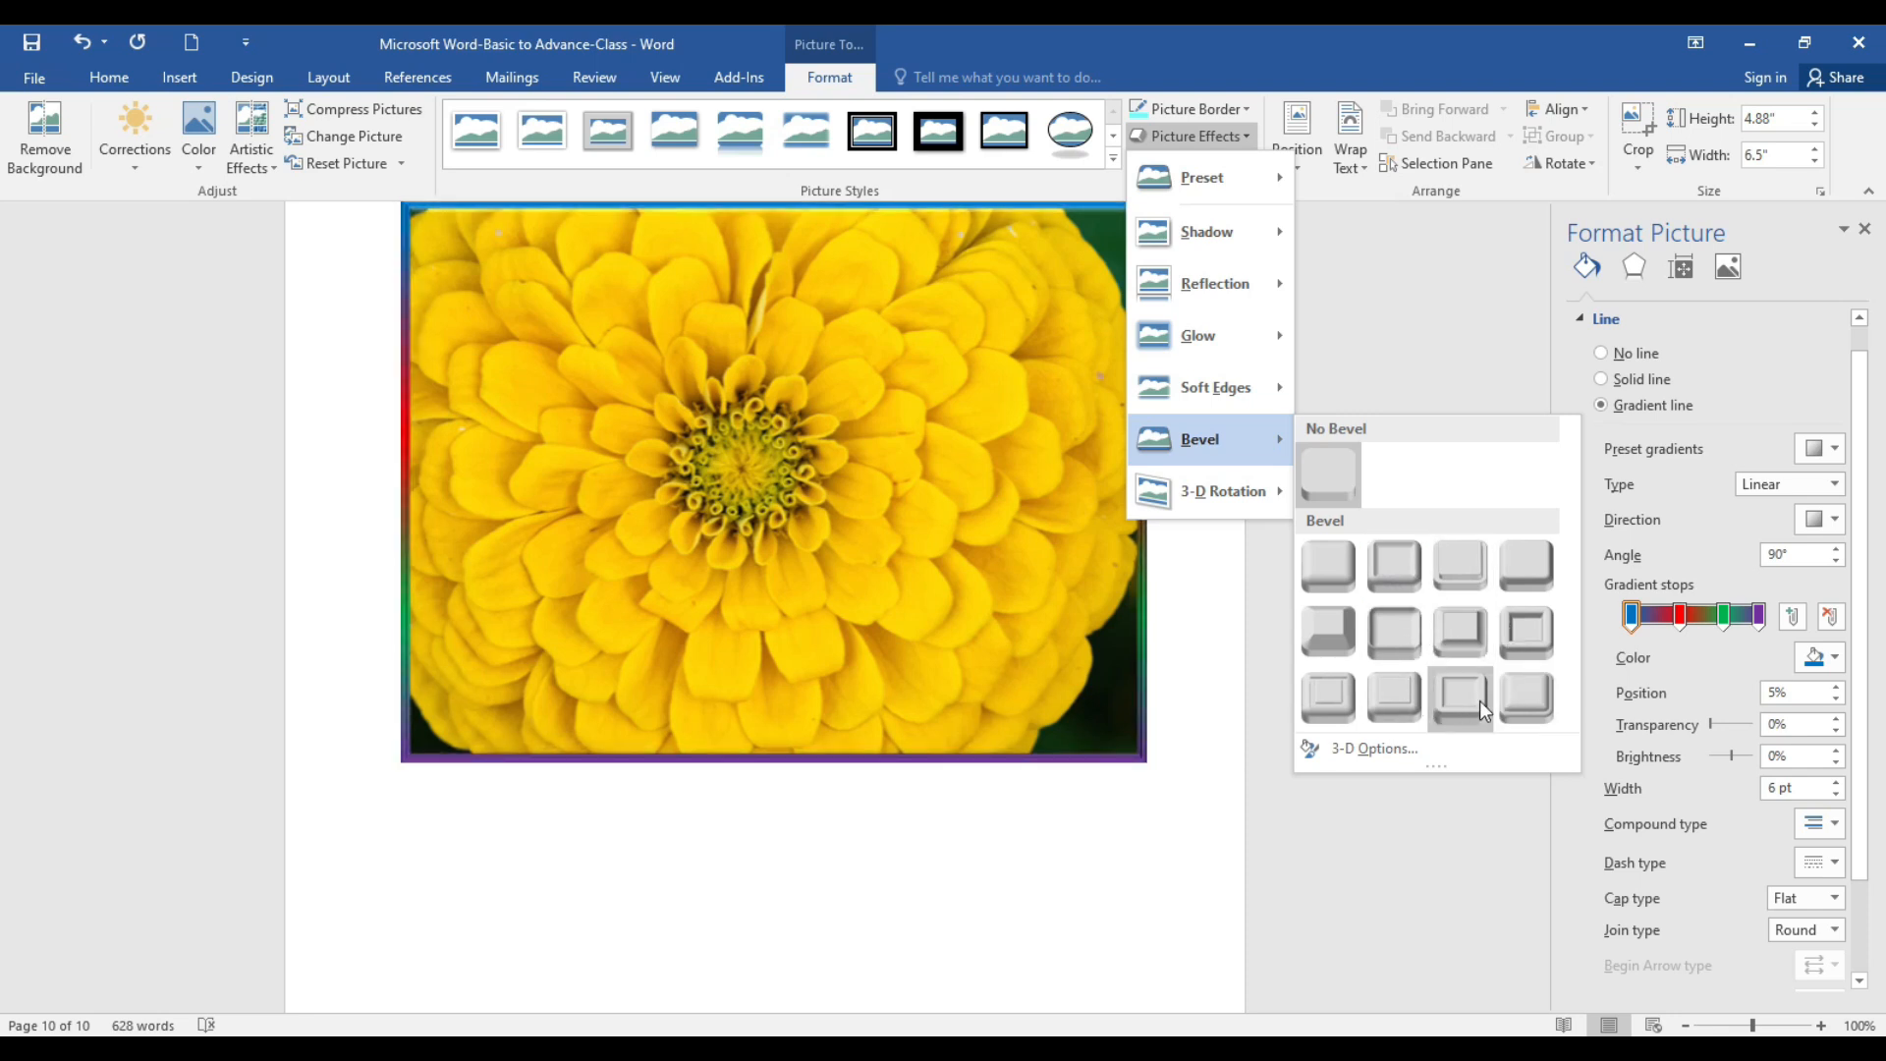
pyautogui.moveTo(1223, 491)
pyautogui.click(1387, 862)
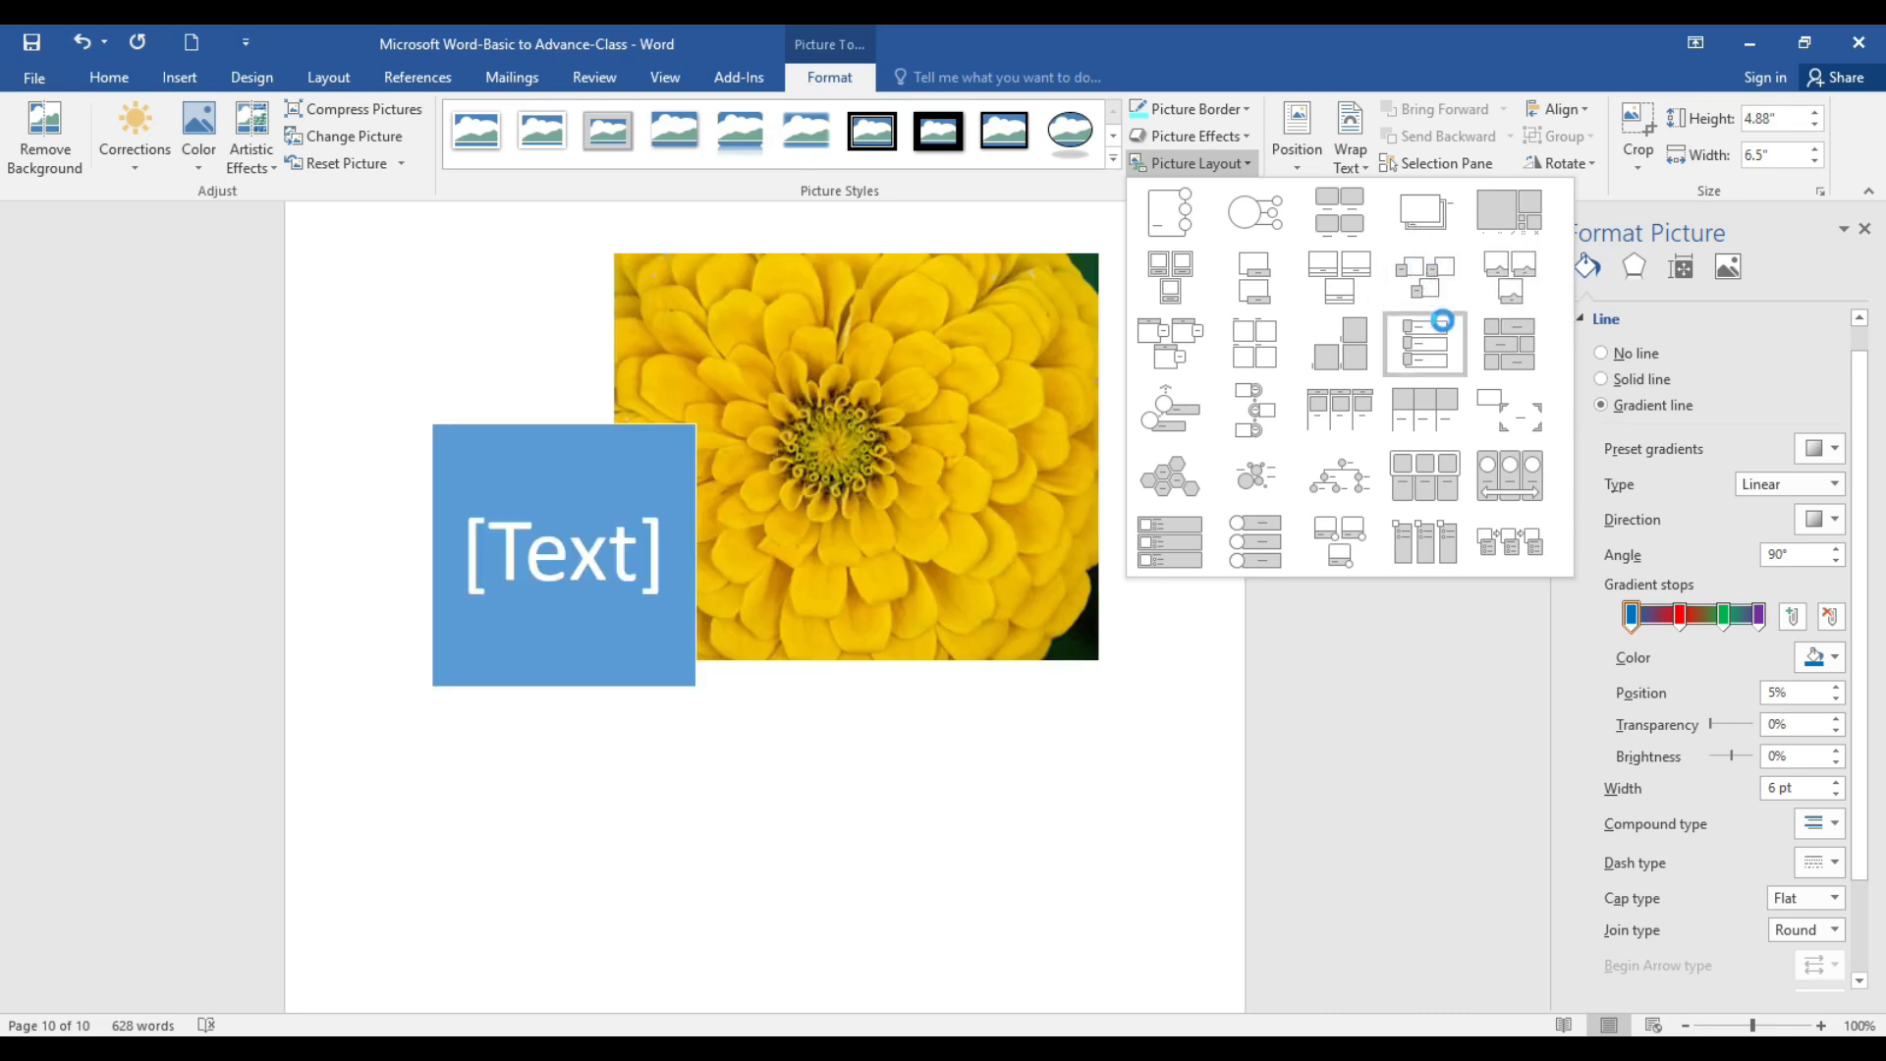
# Step: Convert the flower picture to the Bending Picture Caption List layout and apply a glossy SmartArt style with dark outlines
pyautogui.click(1510, 275)
pyautogui.click(1497, 146)
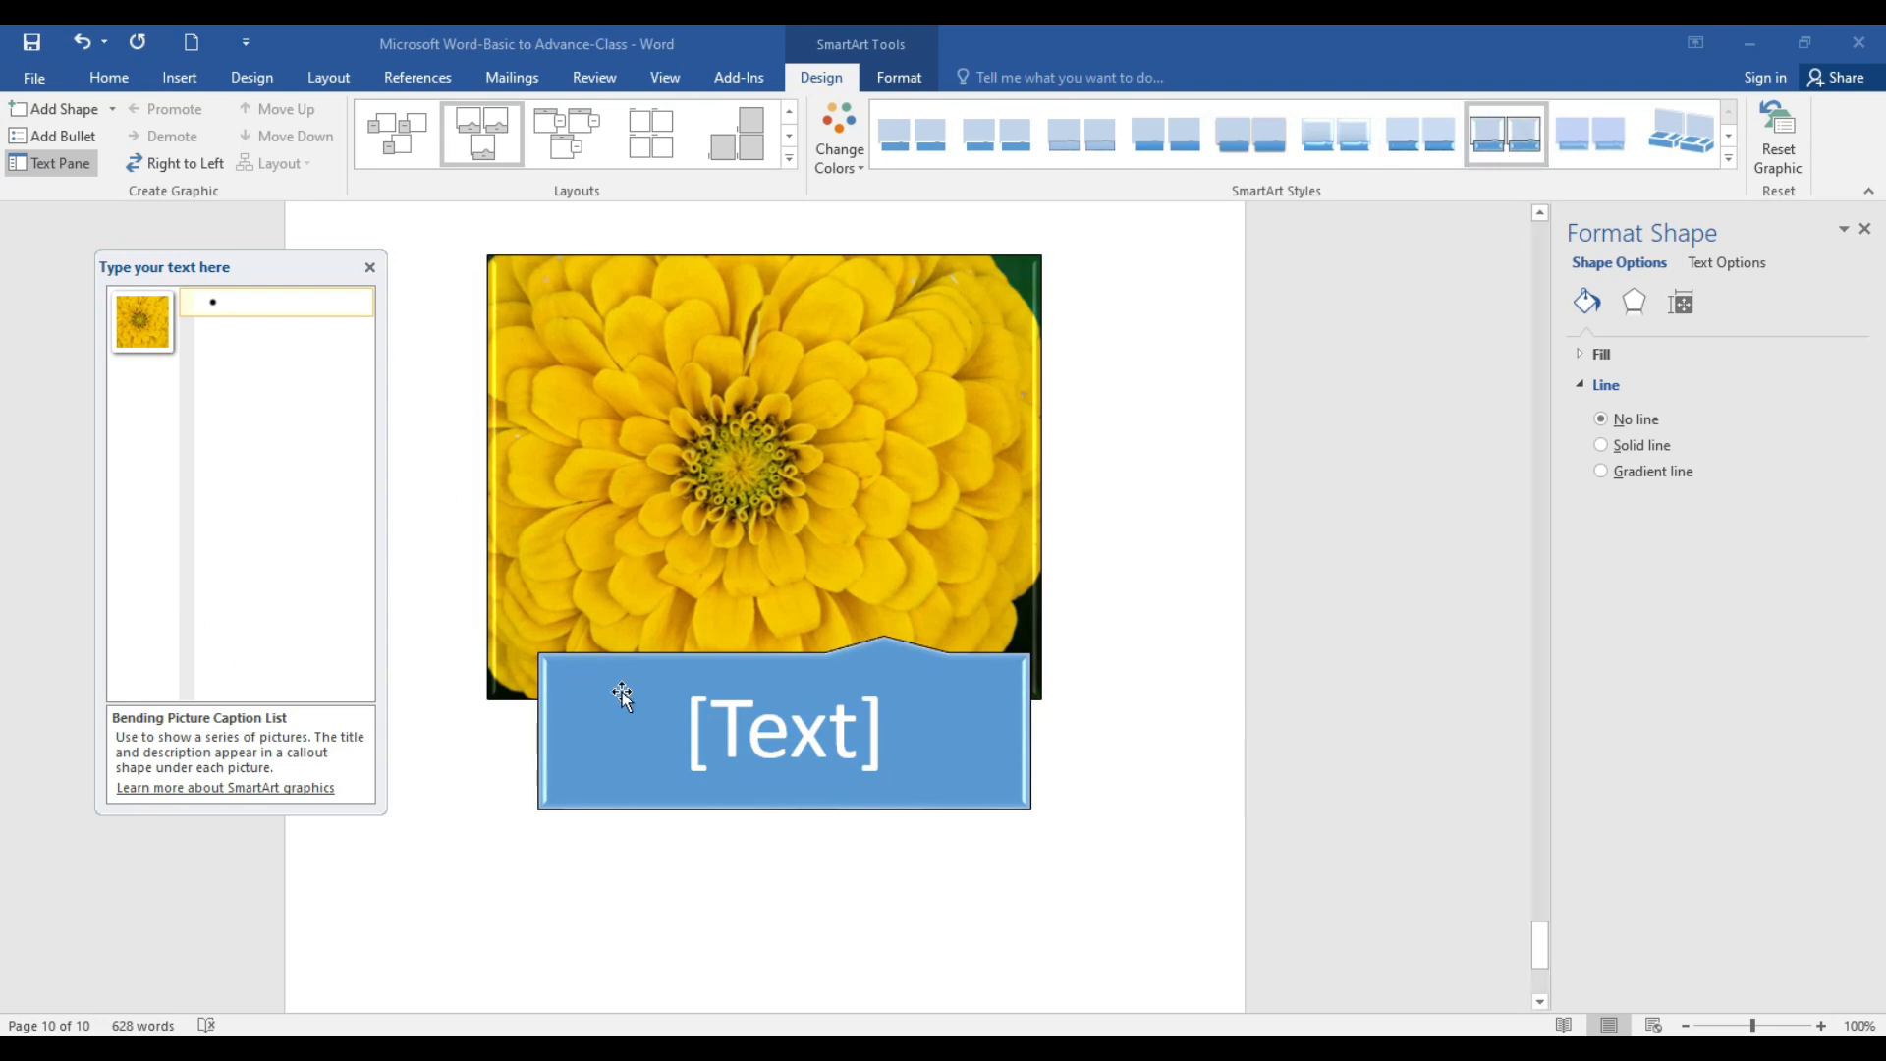
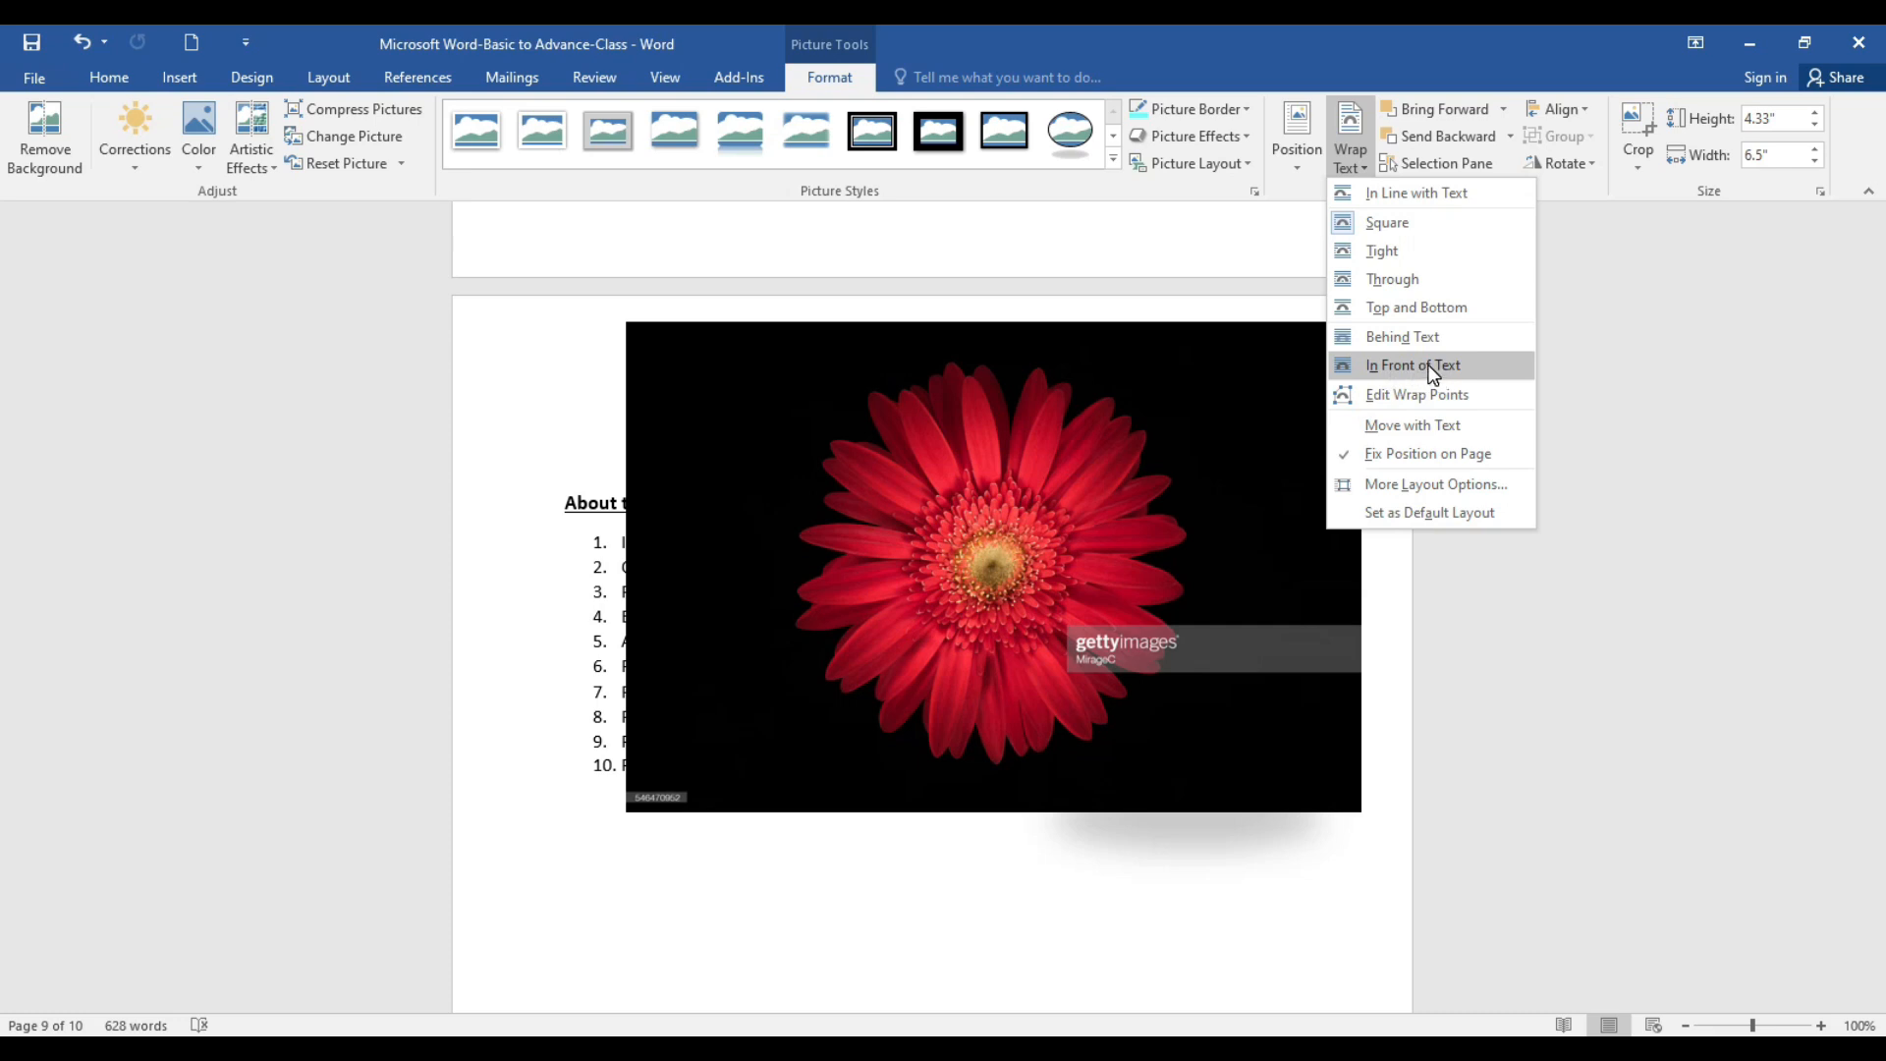
# Step: Set the red flower picture's text wrapping to In Front of Text
pyautogui.click(1432, 371)
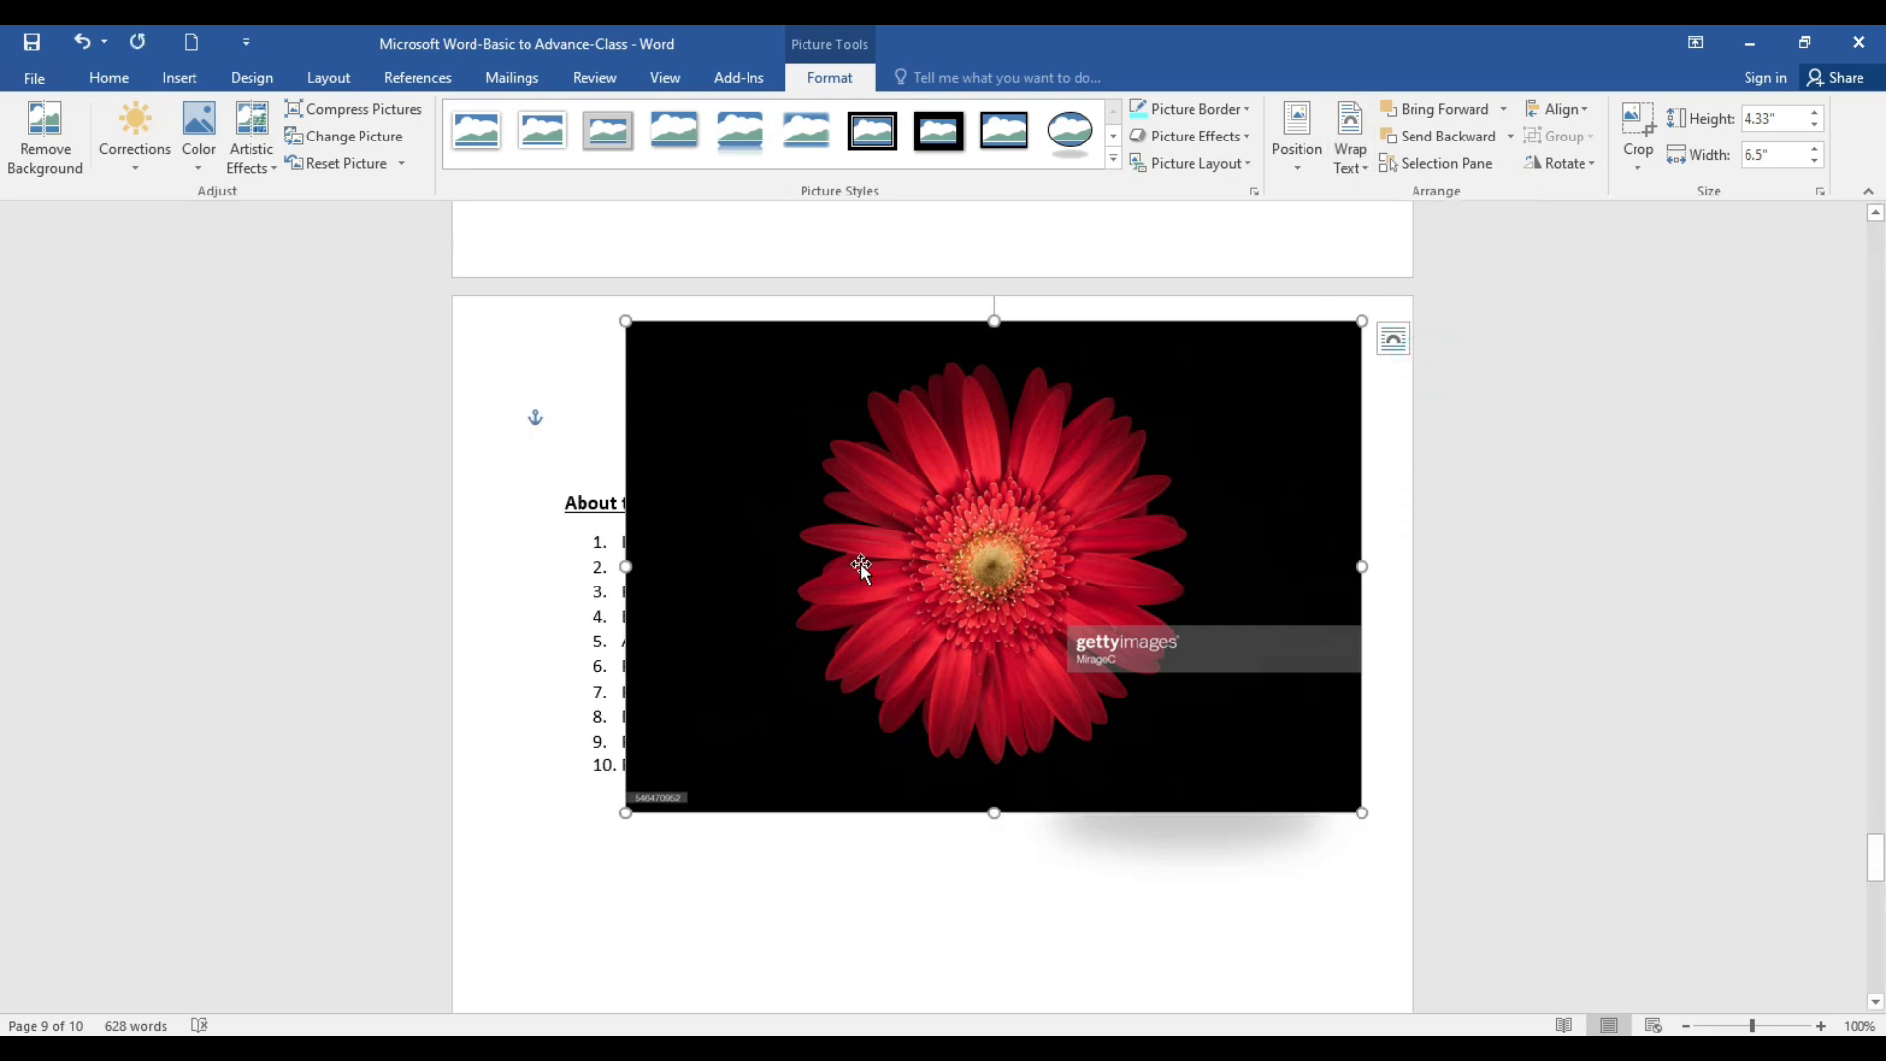
# Step: Move the red flower picture off the text into the empty space below the numbered list
pyautogui.moveTo(980, 496); pyautogui.dragTo(952, 882)
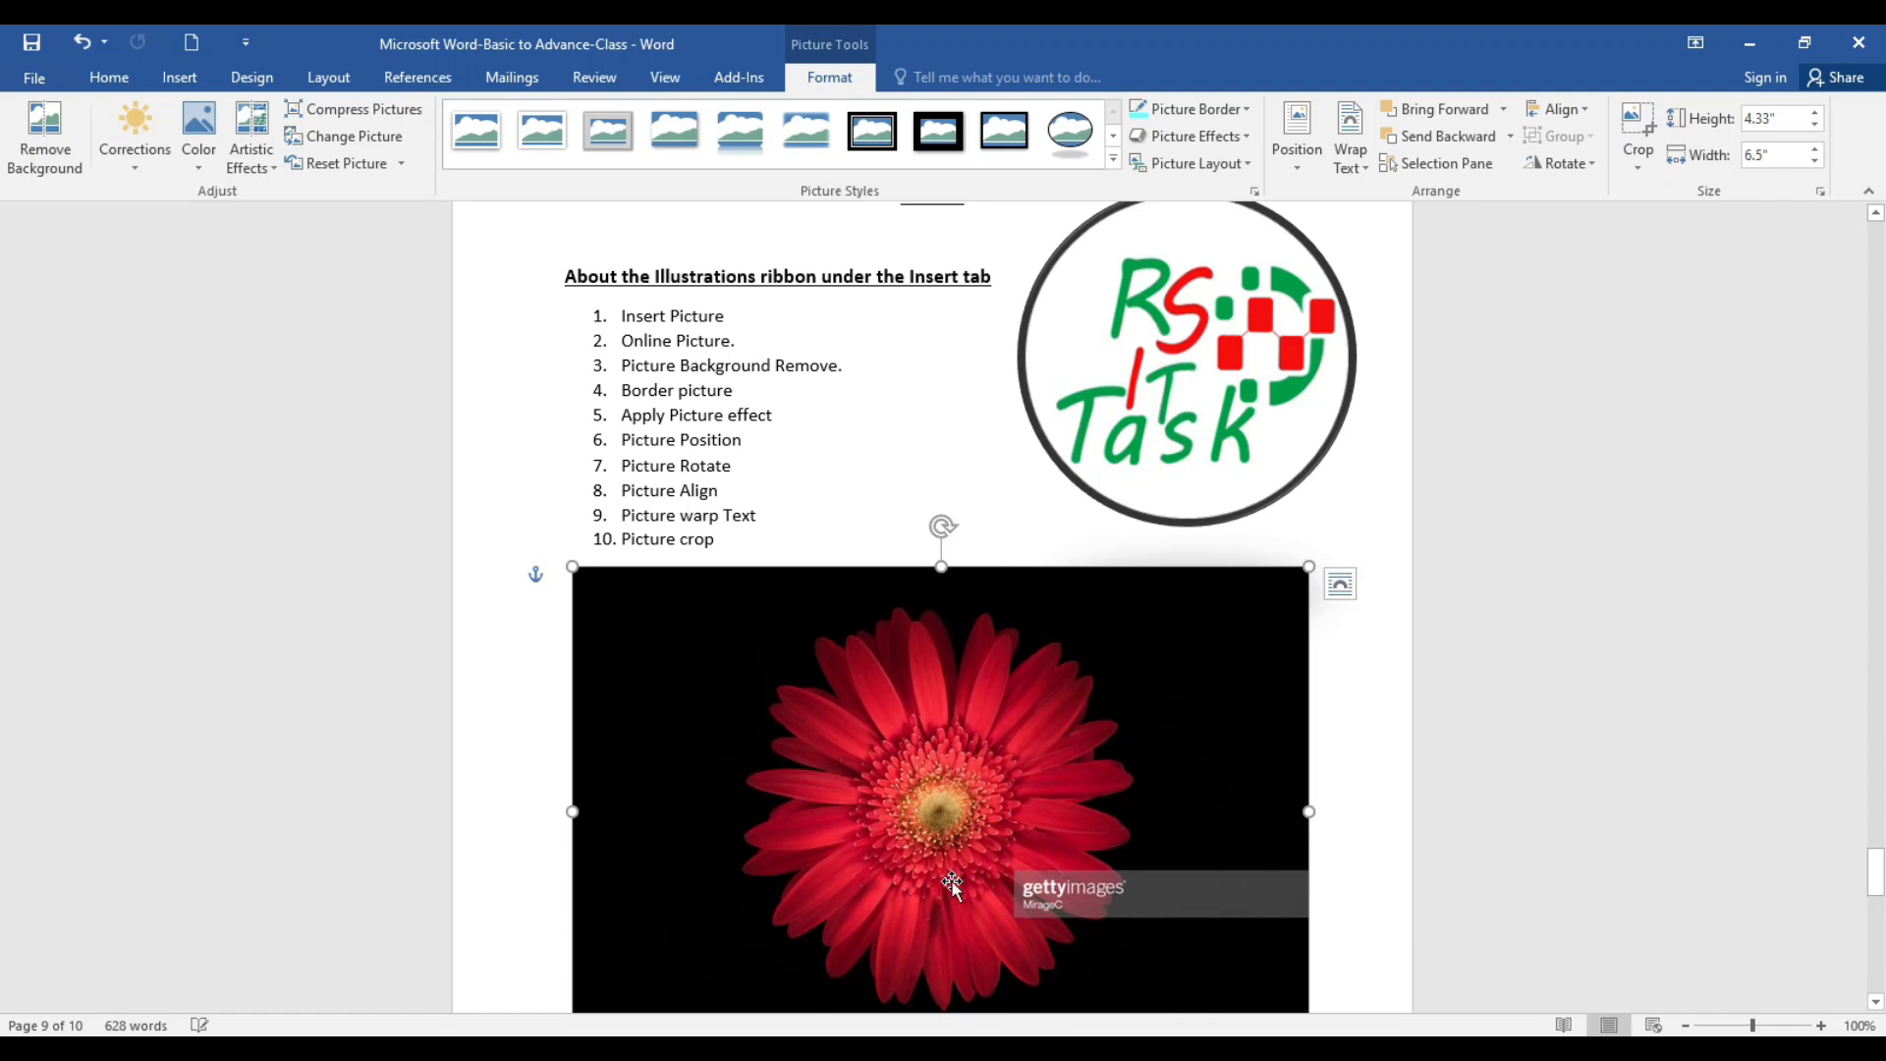
pyautogui.scroll(-2, 1049, 833)
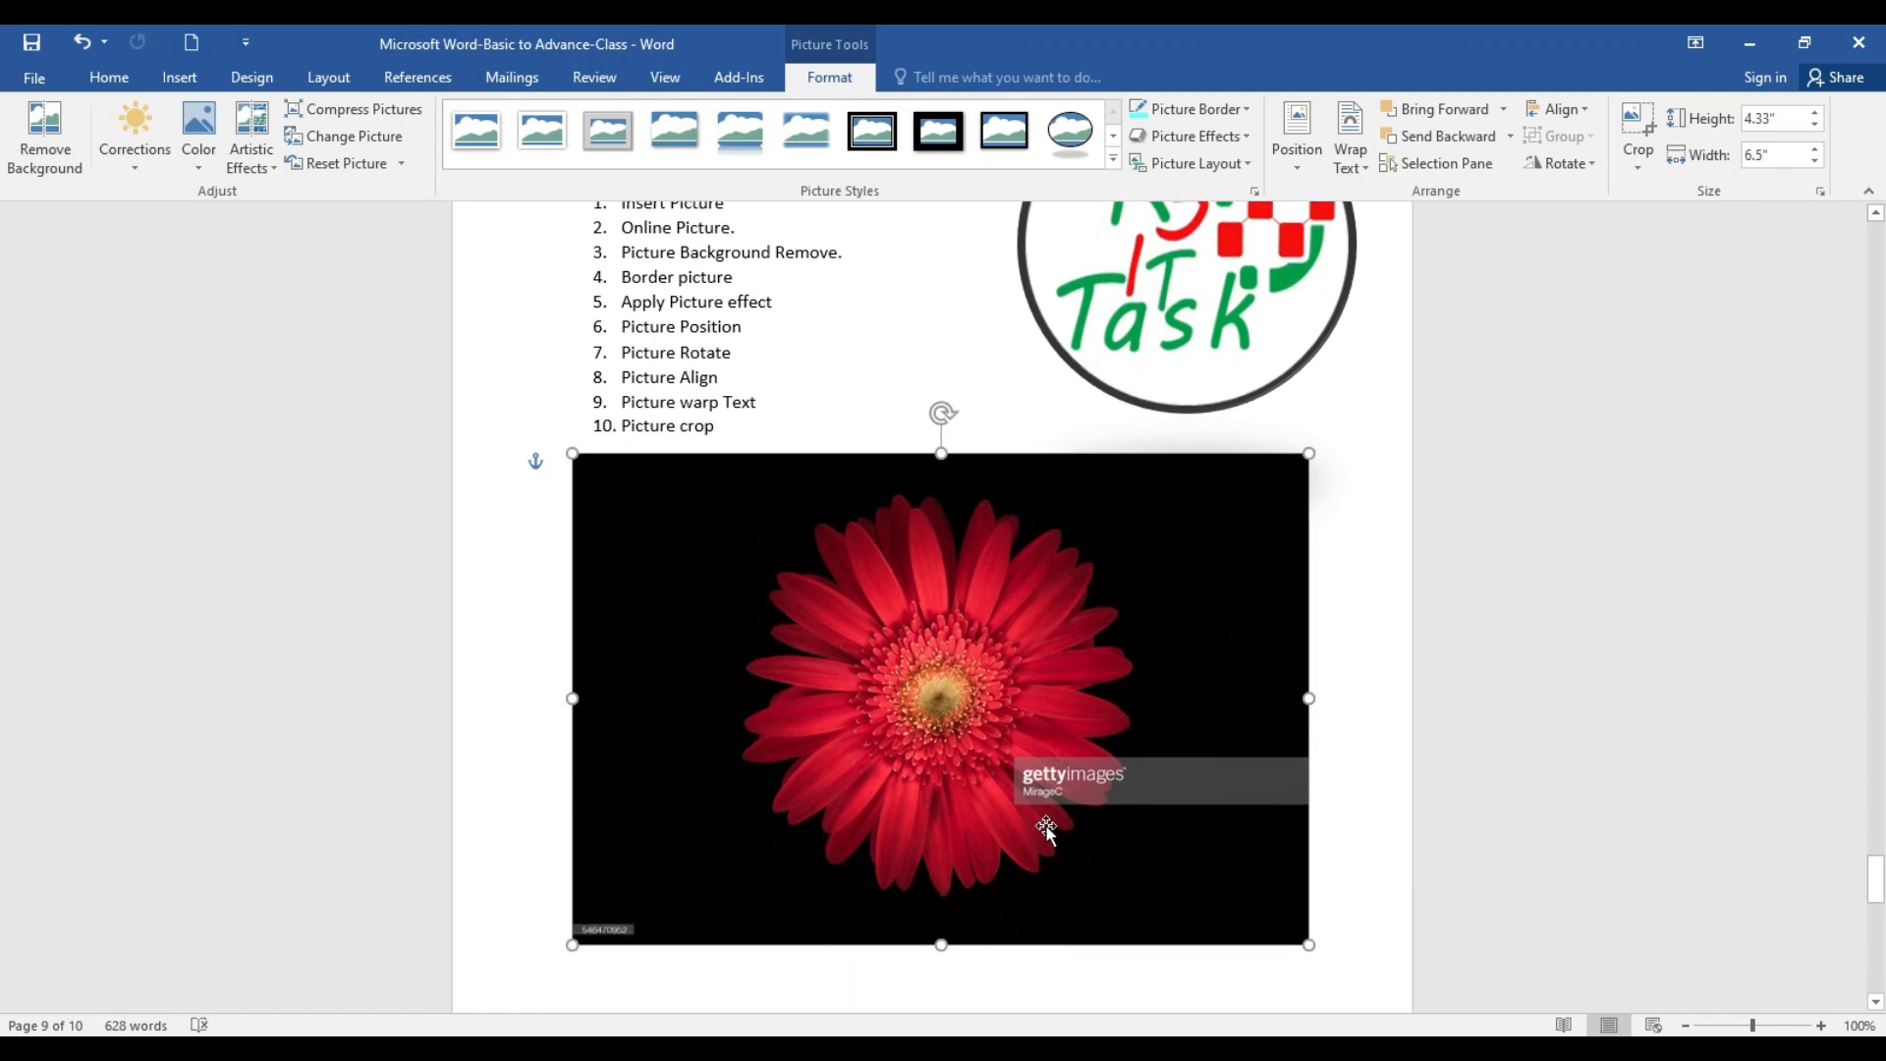
pyautogui.scroll(3, 830, 497)
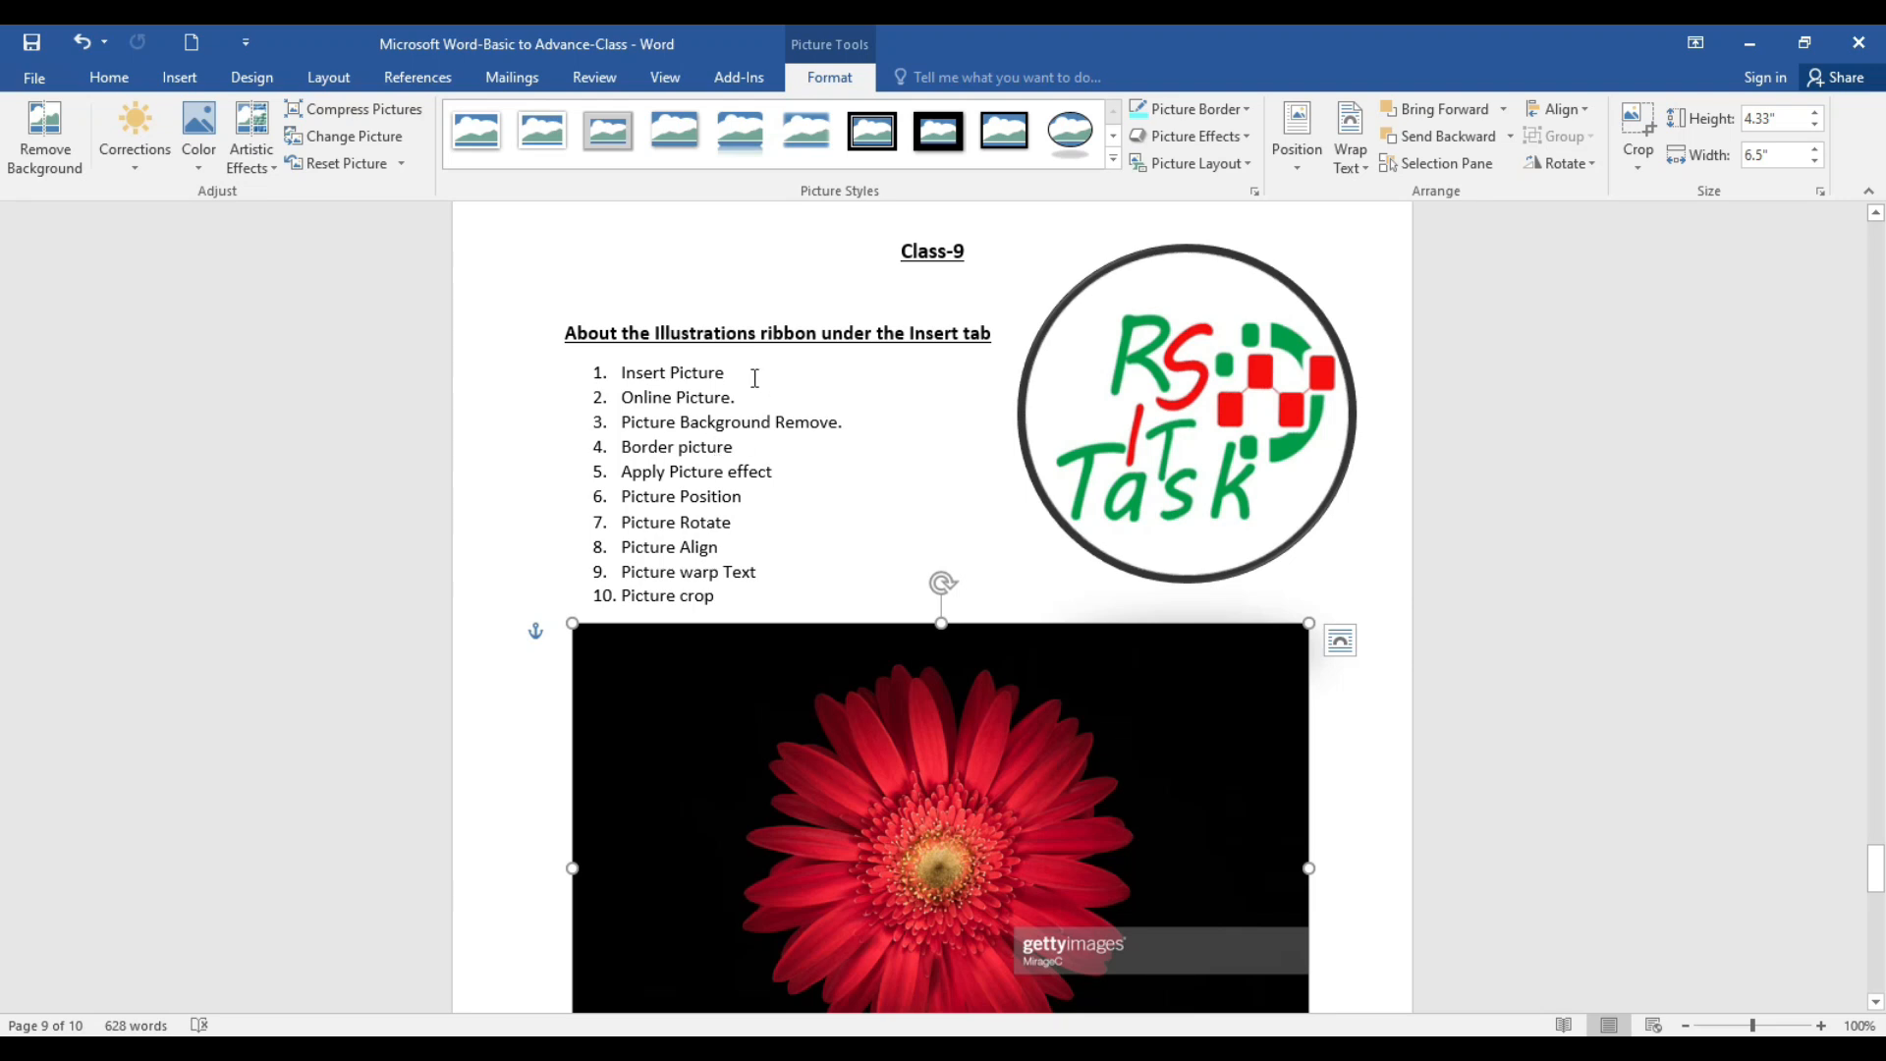
pyautogui.scroll(-1, 786, 628)
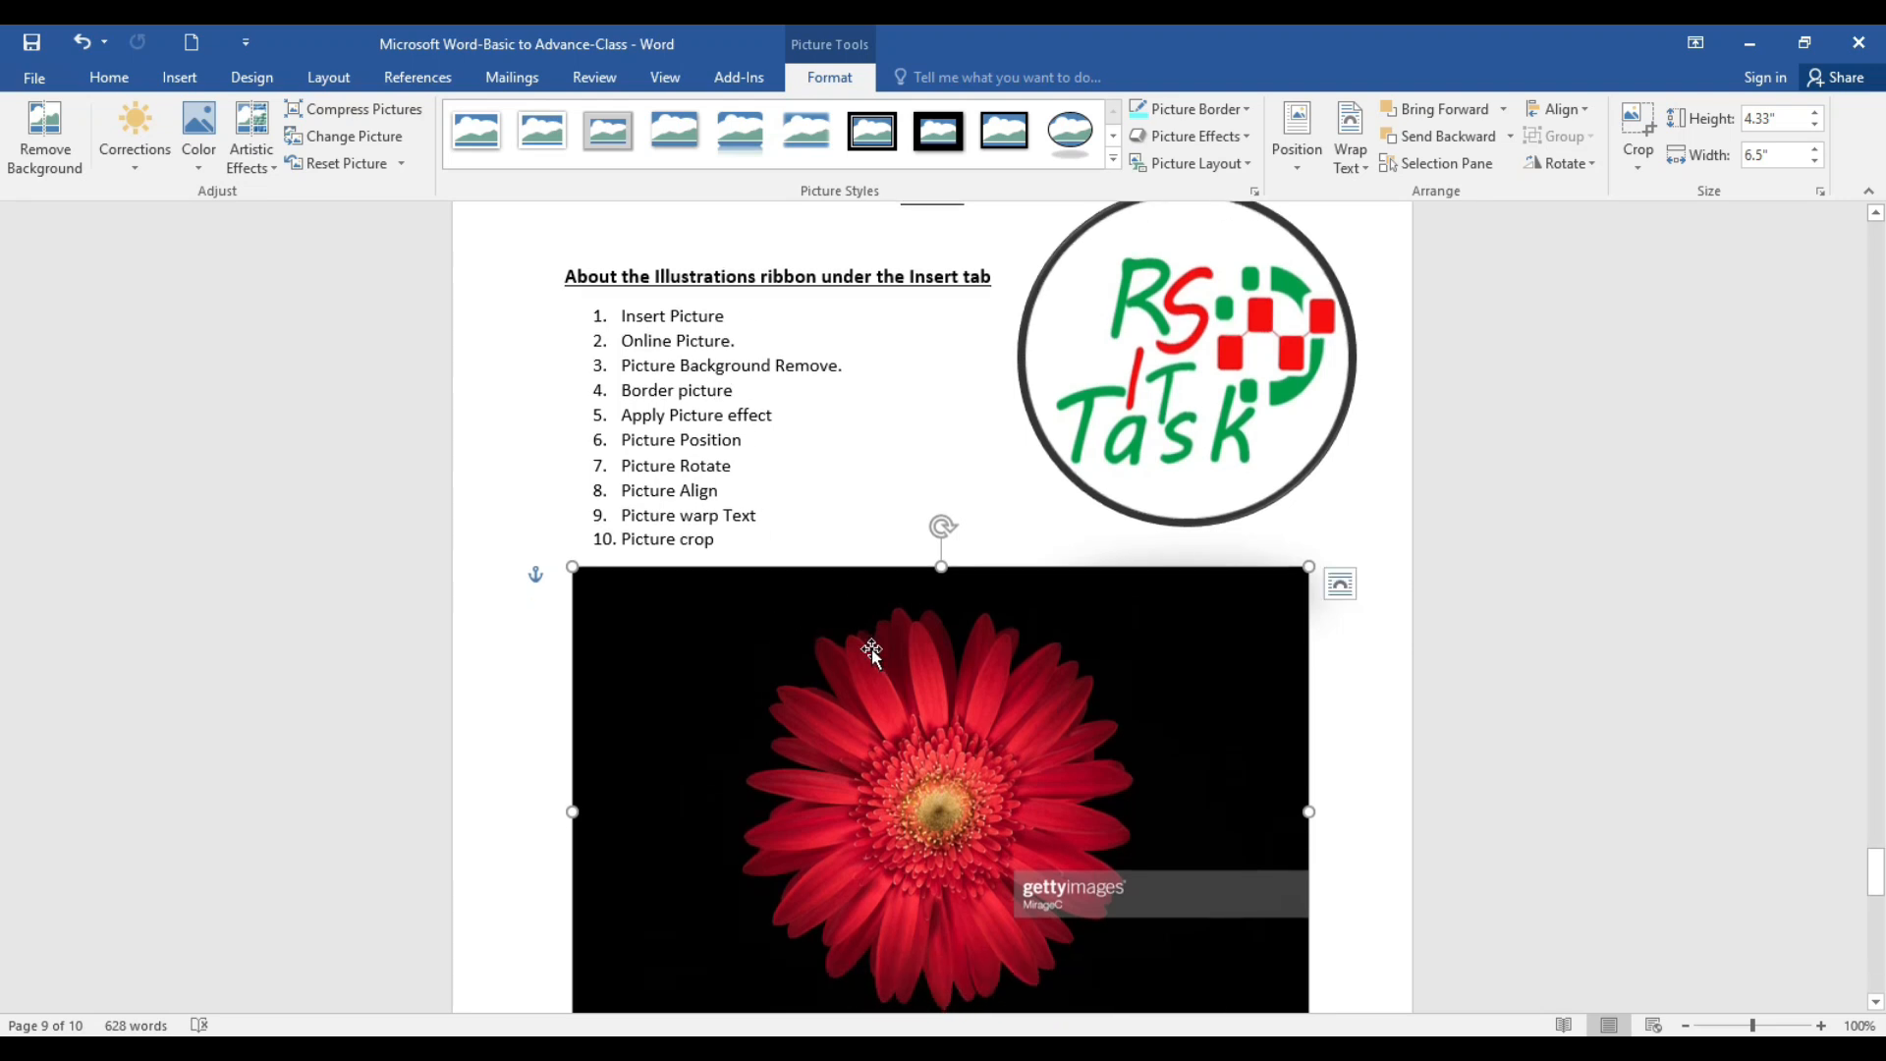
pyautogui.moveTo(871, 649); pyautogui.dragTo(870, 692)
pyautogui.scroll(-3, 870, 691)
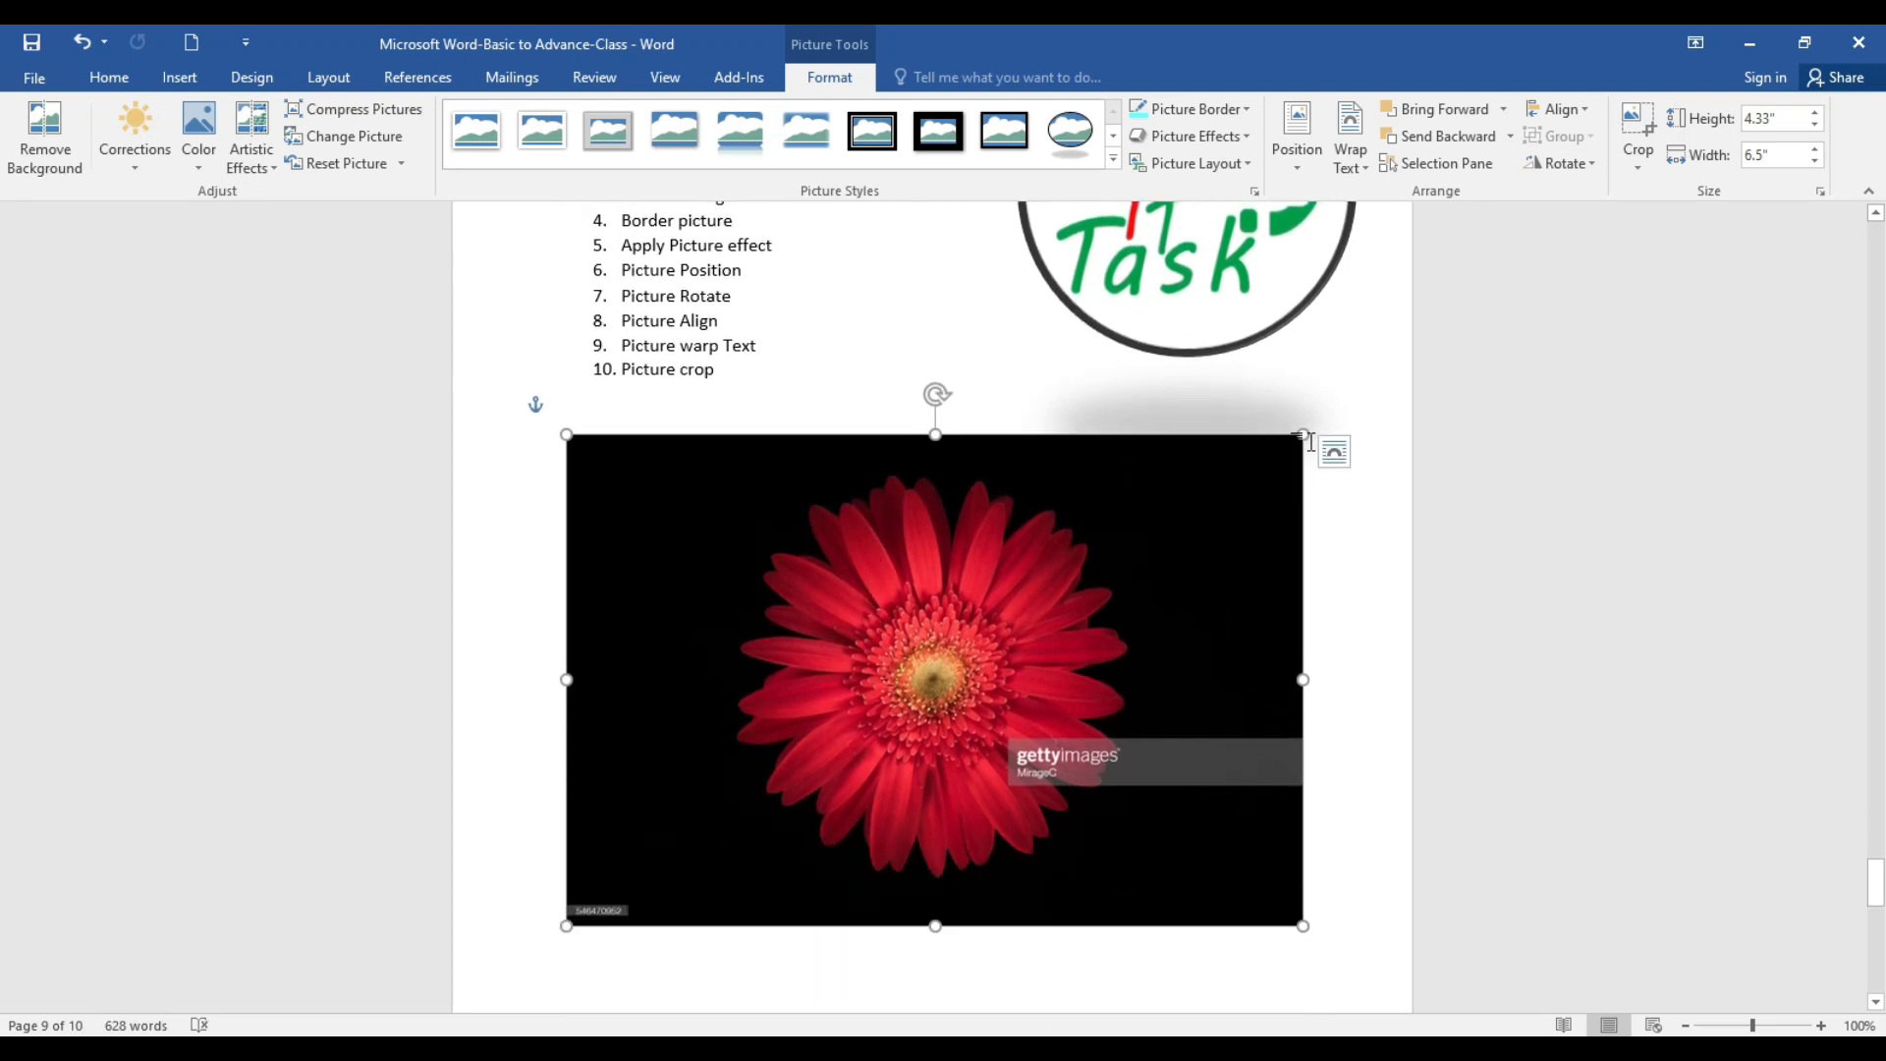
# Step: Shrink the red flower picture to about 2.03" high by 3.05" wide and center it across the page below the list
pyautogui.moveTo(1303, 434); pyautogui.dragTo(988, 646)
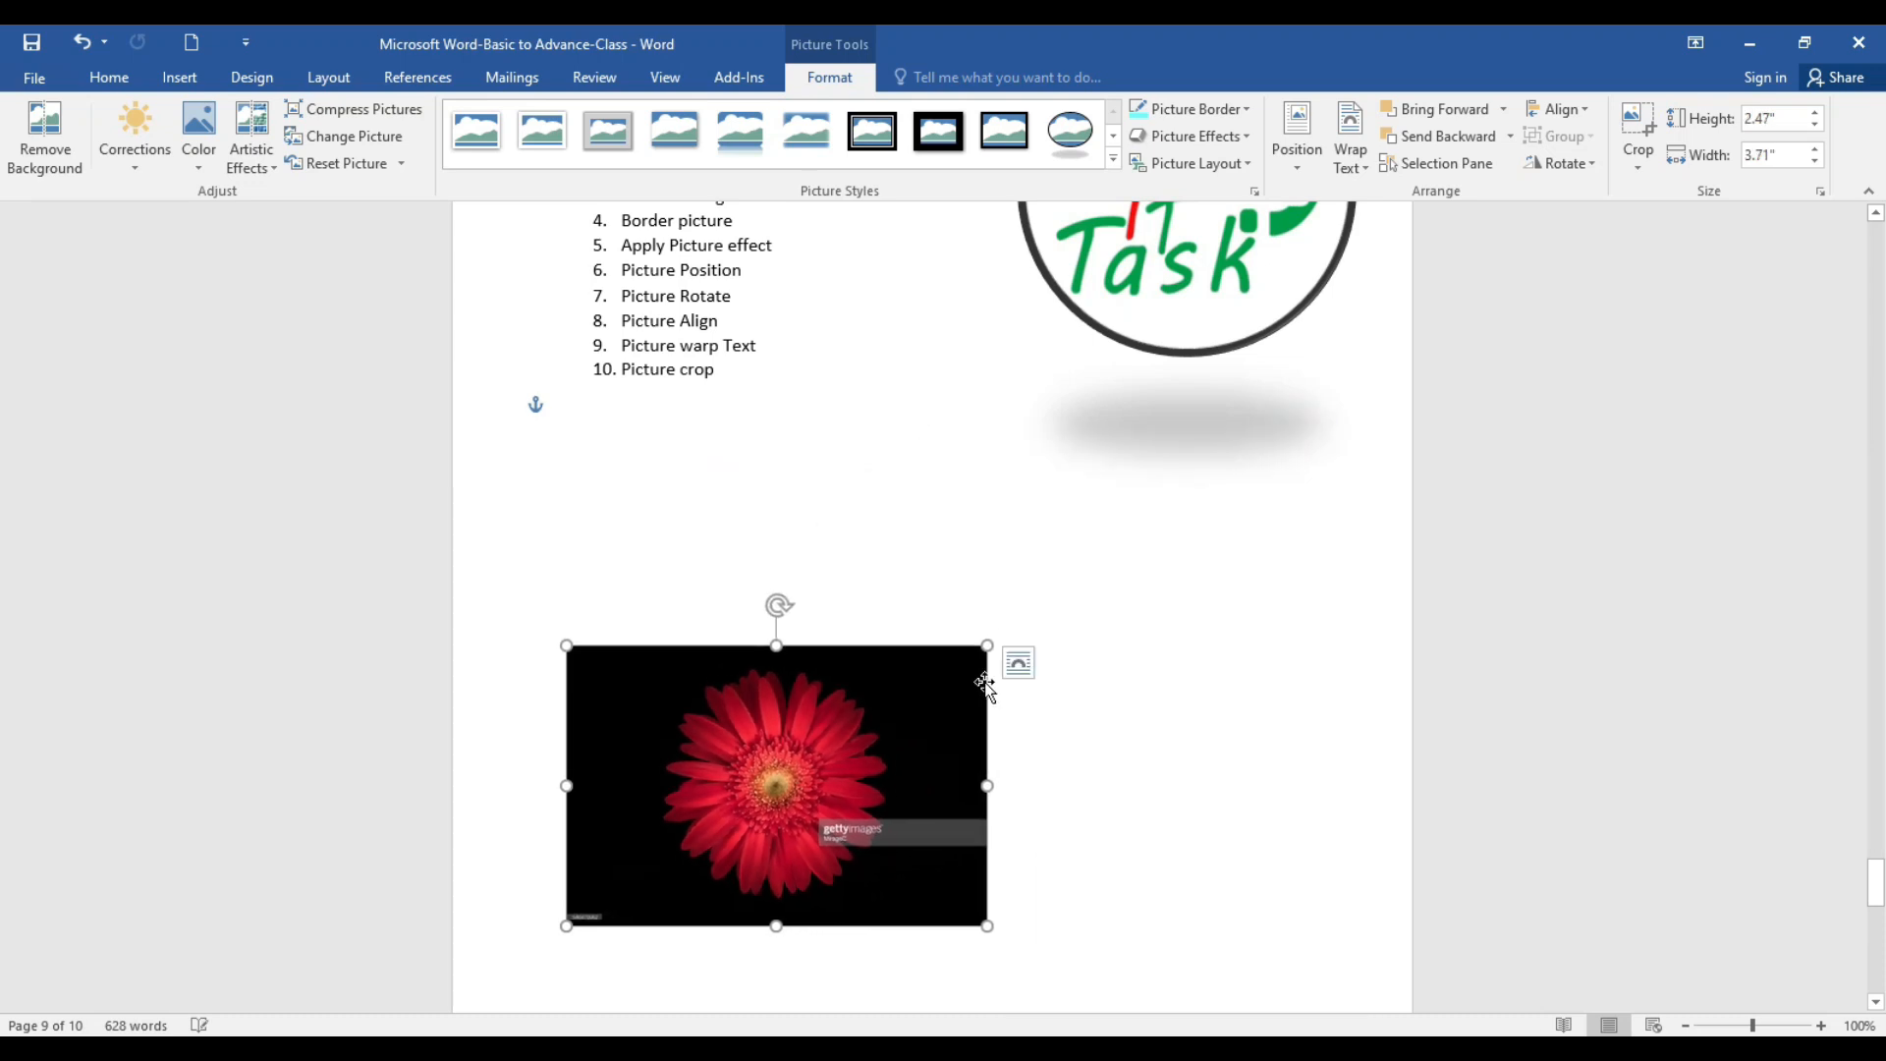
pyautogui.moveTo(564, 647); pyautogui.dragTo(640, 694)
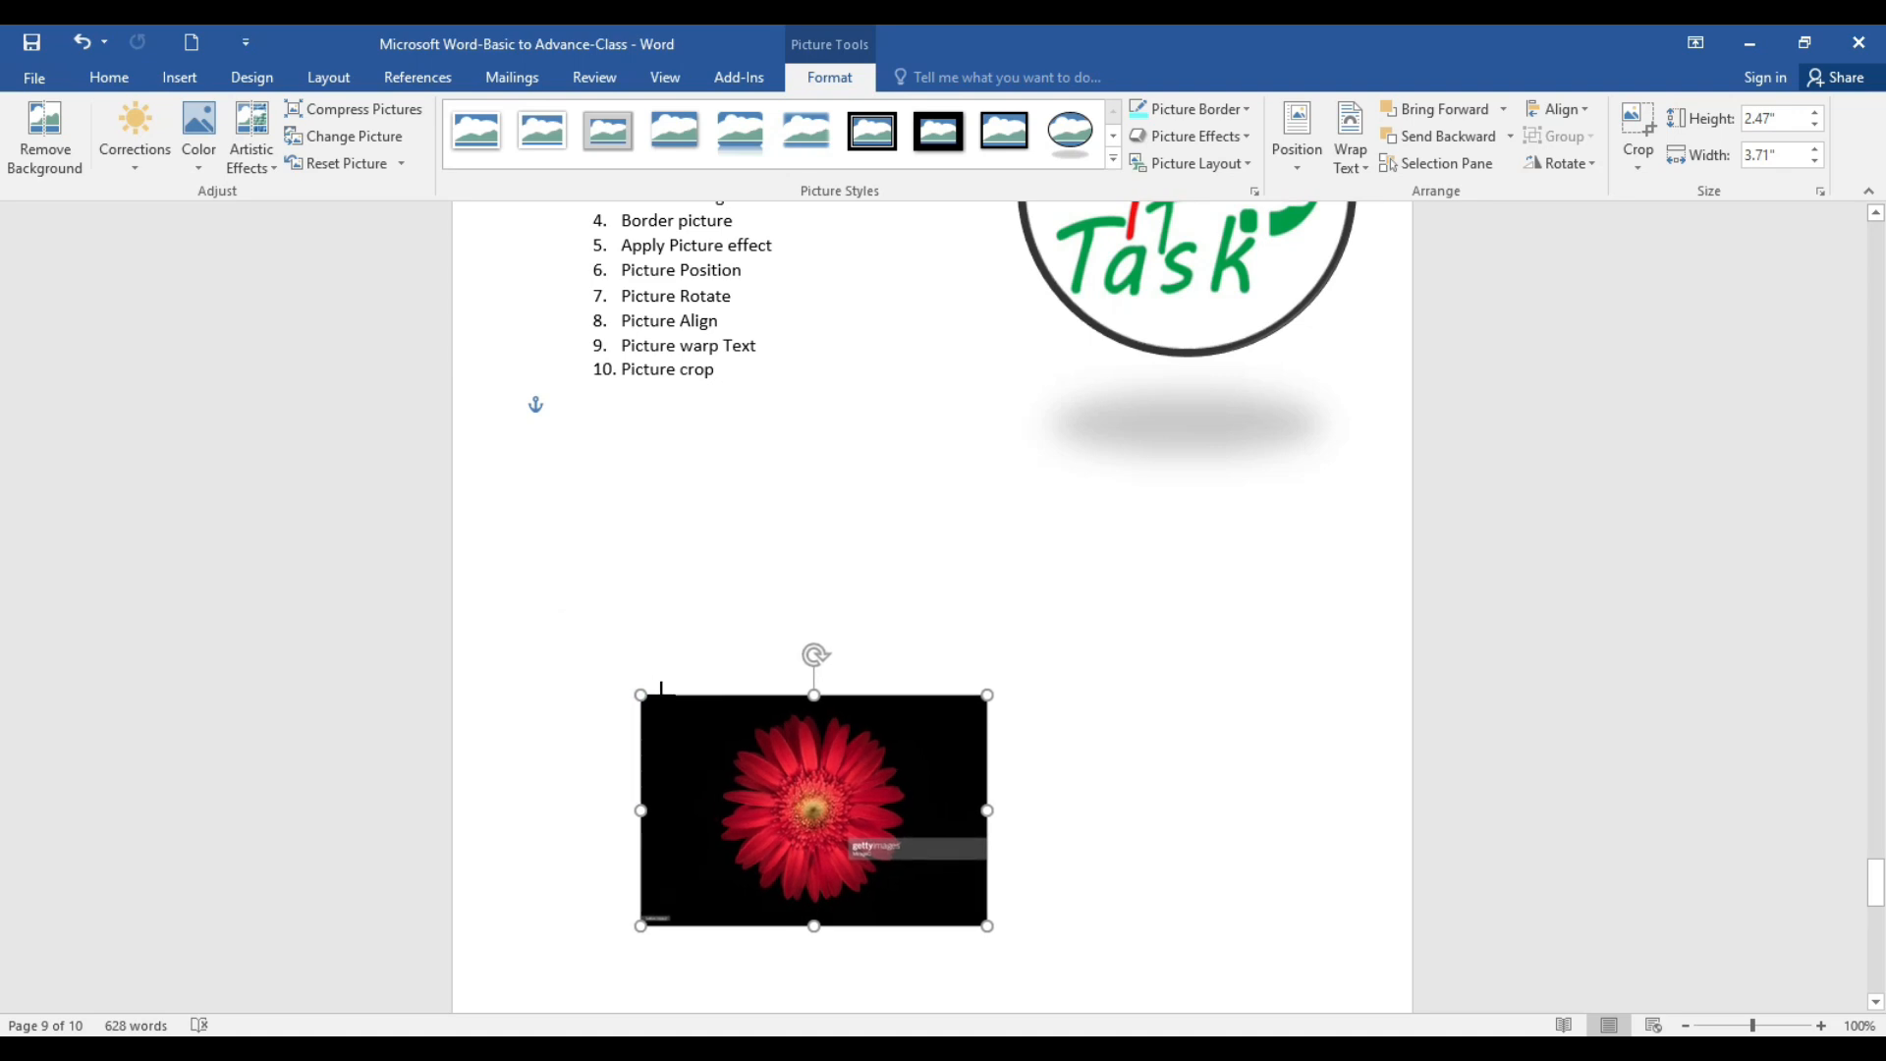
pyautogui.moveTo(787, 804); pyautogui.dragTo(915, 545)
pyautogui.scroll(3, 1224, 656)
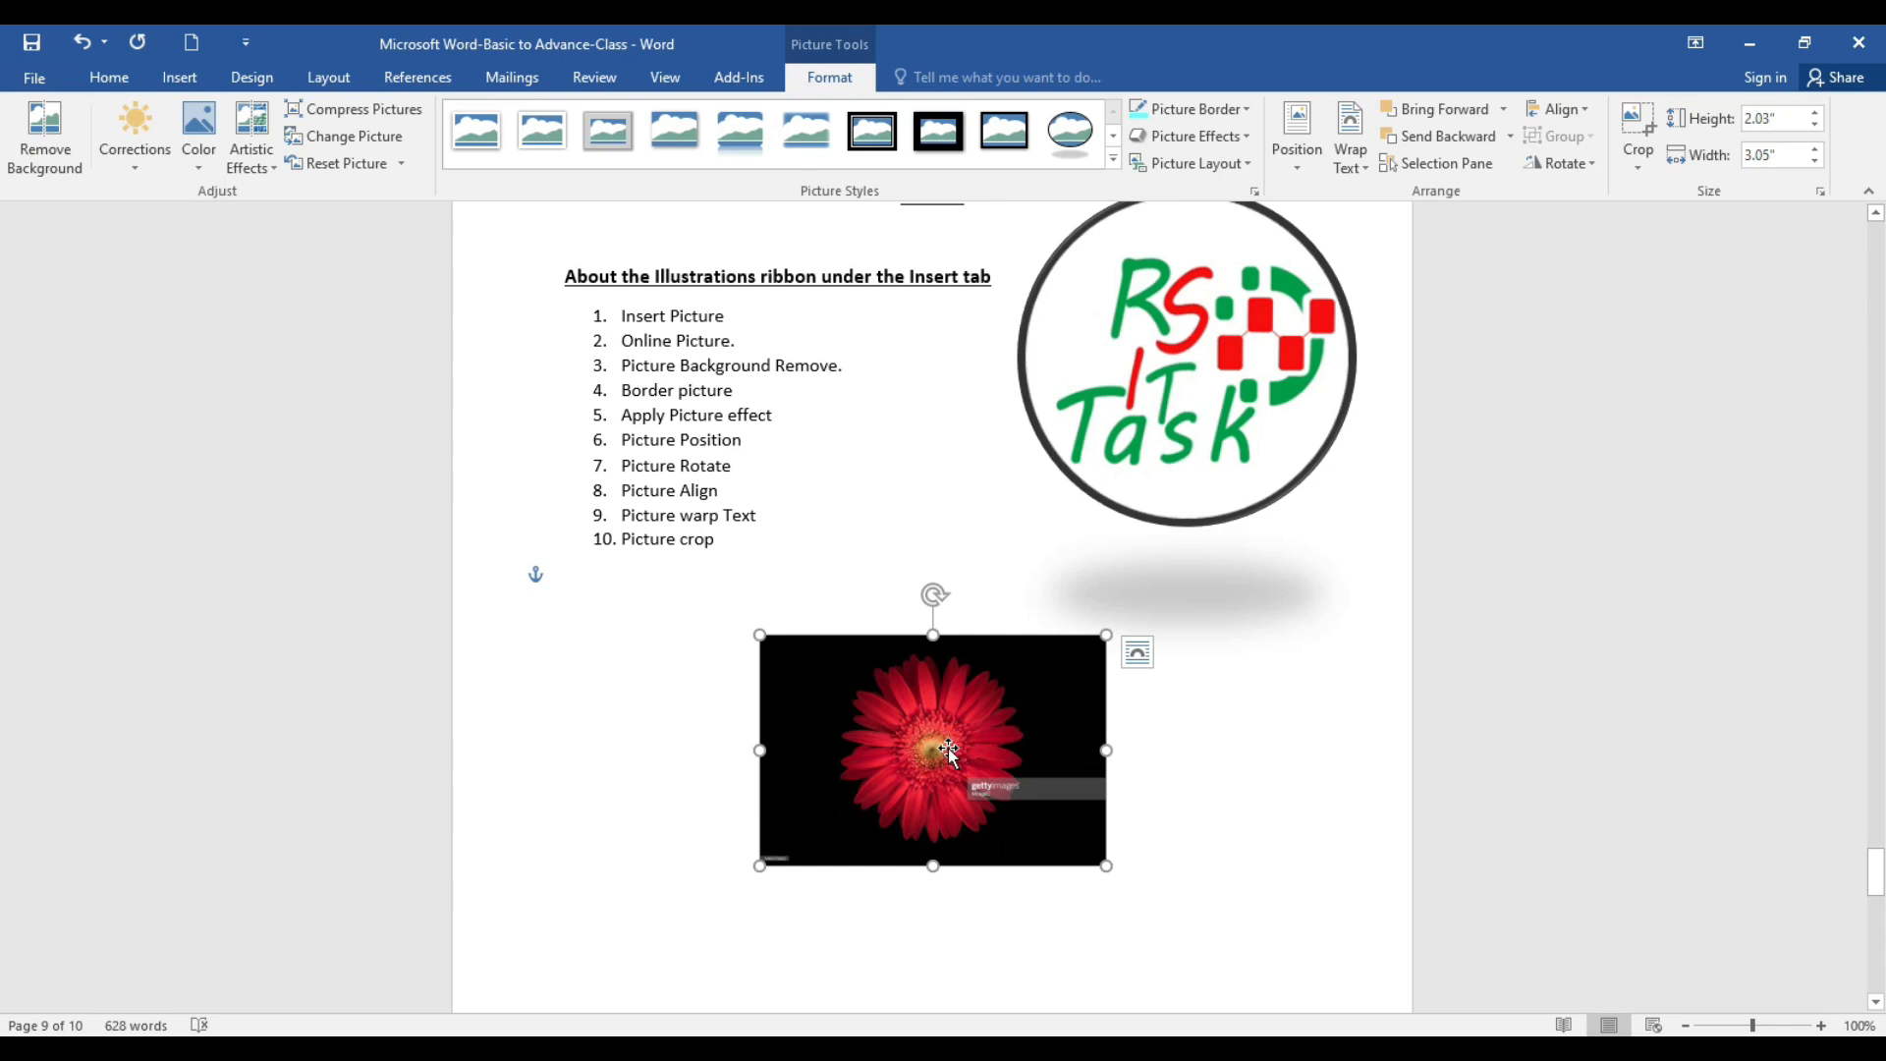
pyautogui.moveTo(948, 748); pyautogui.dragTo(998, 604)
pyautogui.scroll(-3, 716, 688)
pyautogui.scroll(-1, 1317, 837)
pyautogui.scroll(3, 999, 704)
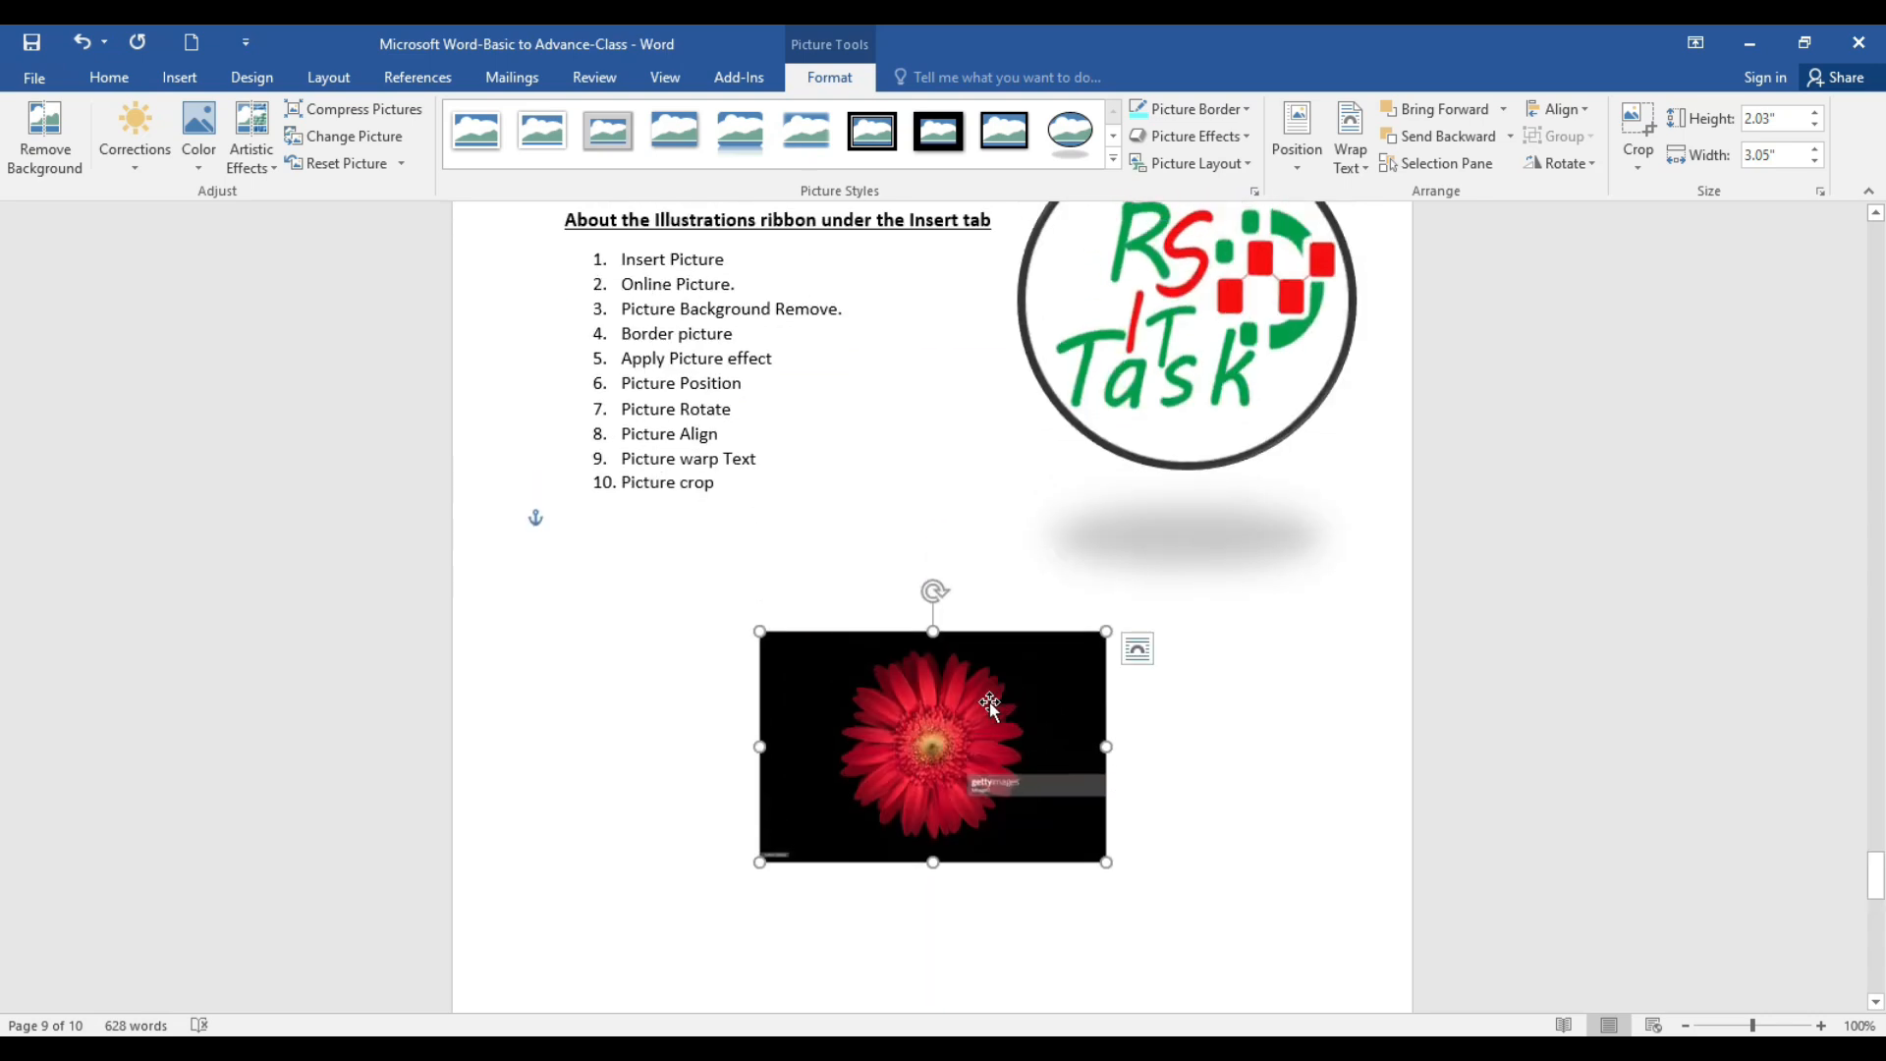
# Step: Set the flower picture's text wrapping to Behind Text and enlarge it over the list to about 5.8" high by 7.53" wide
pyautogui.click(1354, 163)
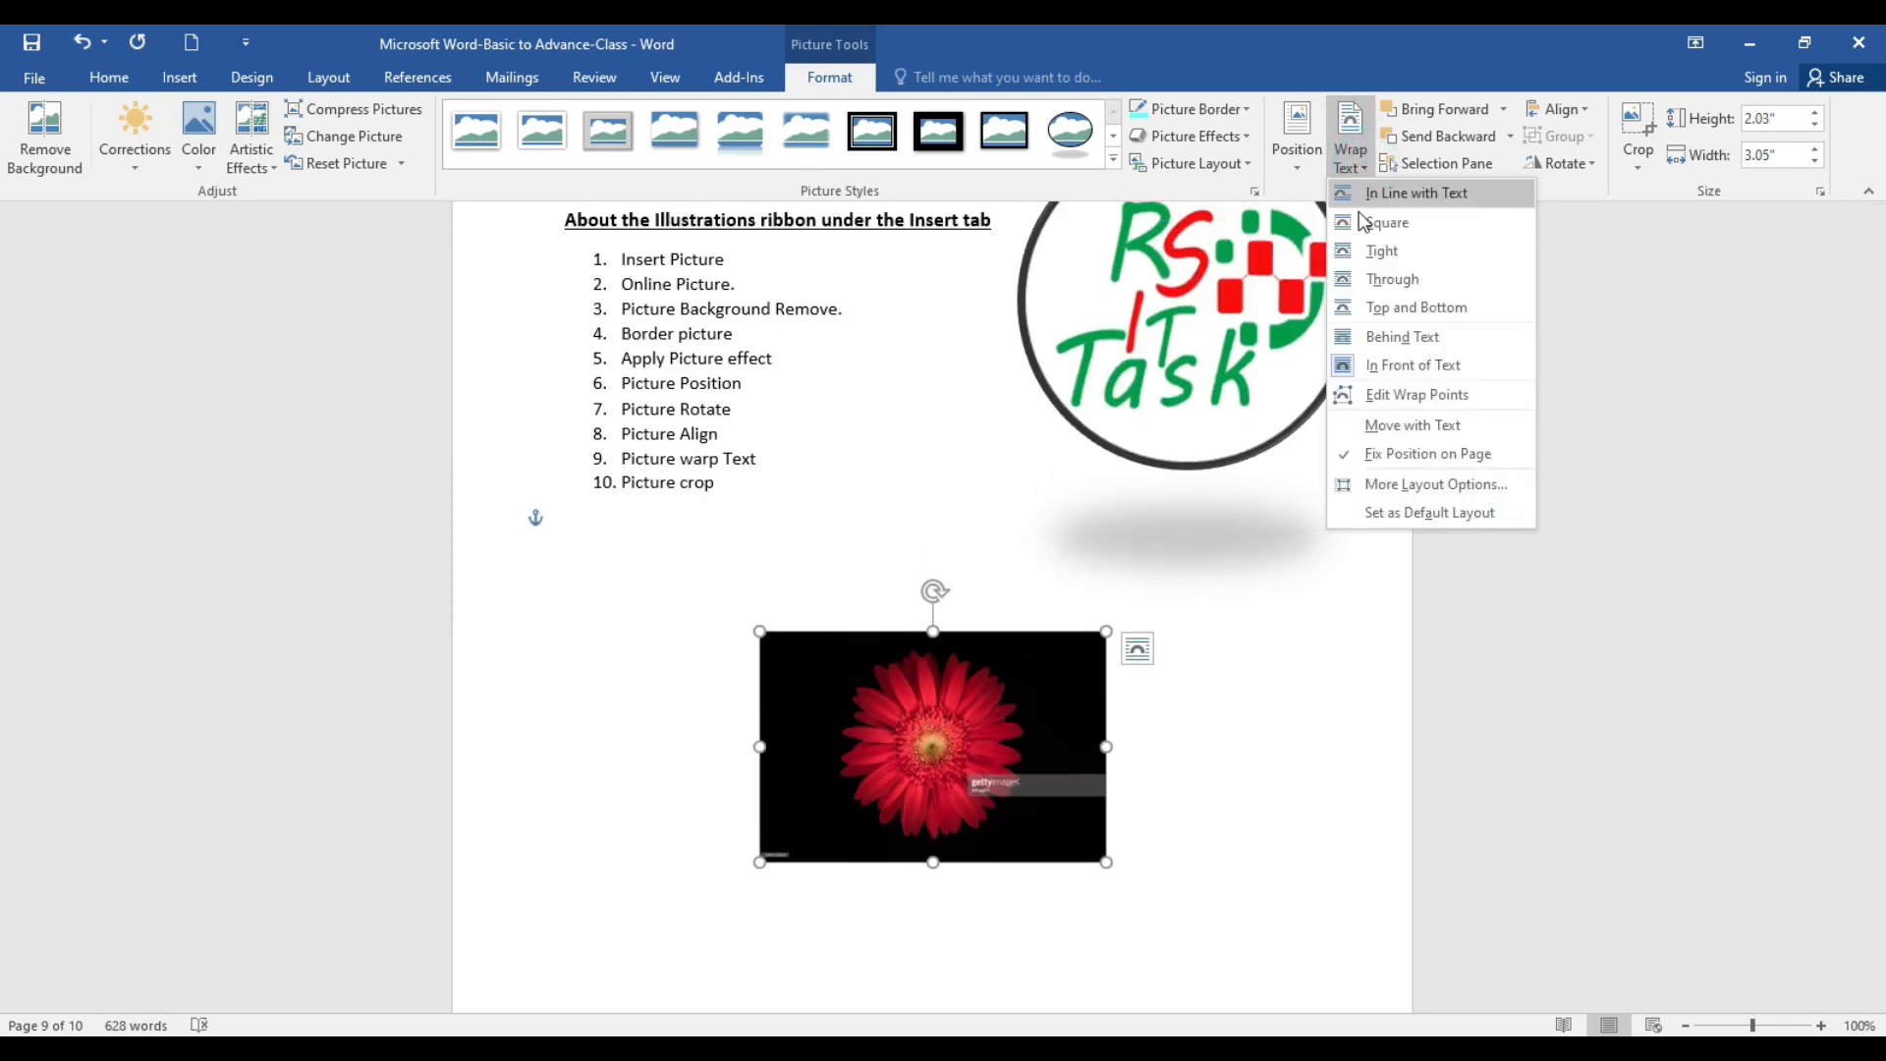
pyautogui.click(1419, 338)
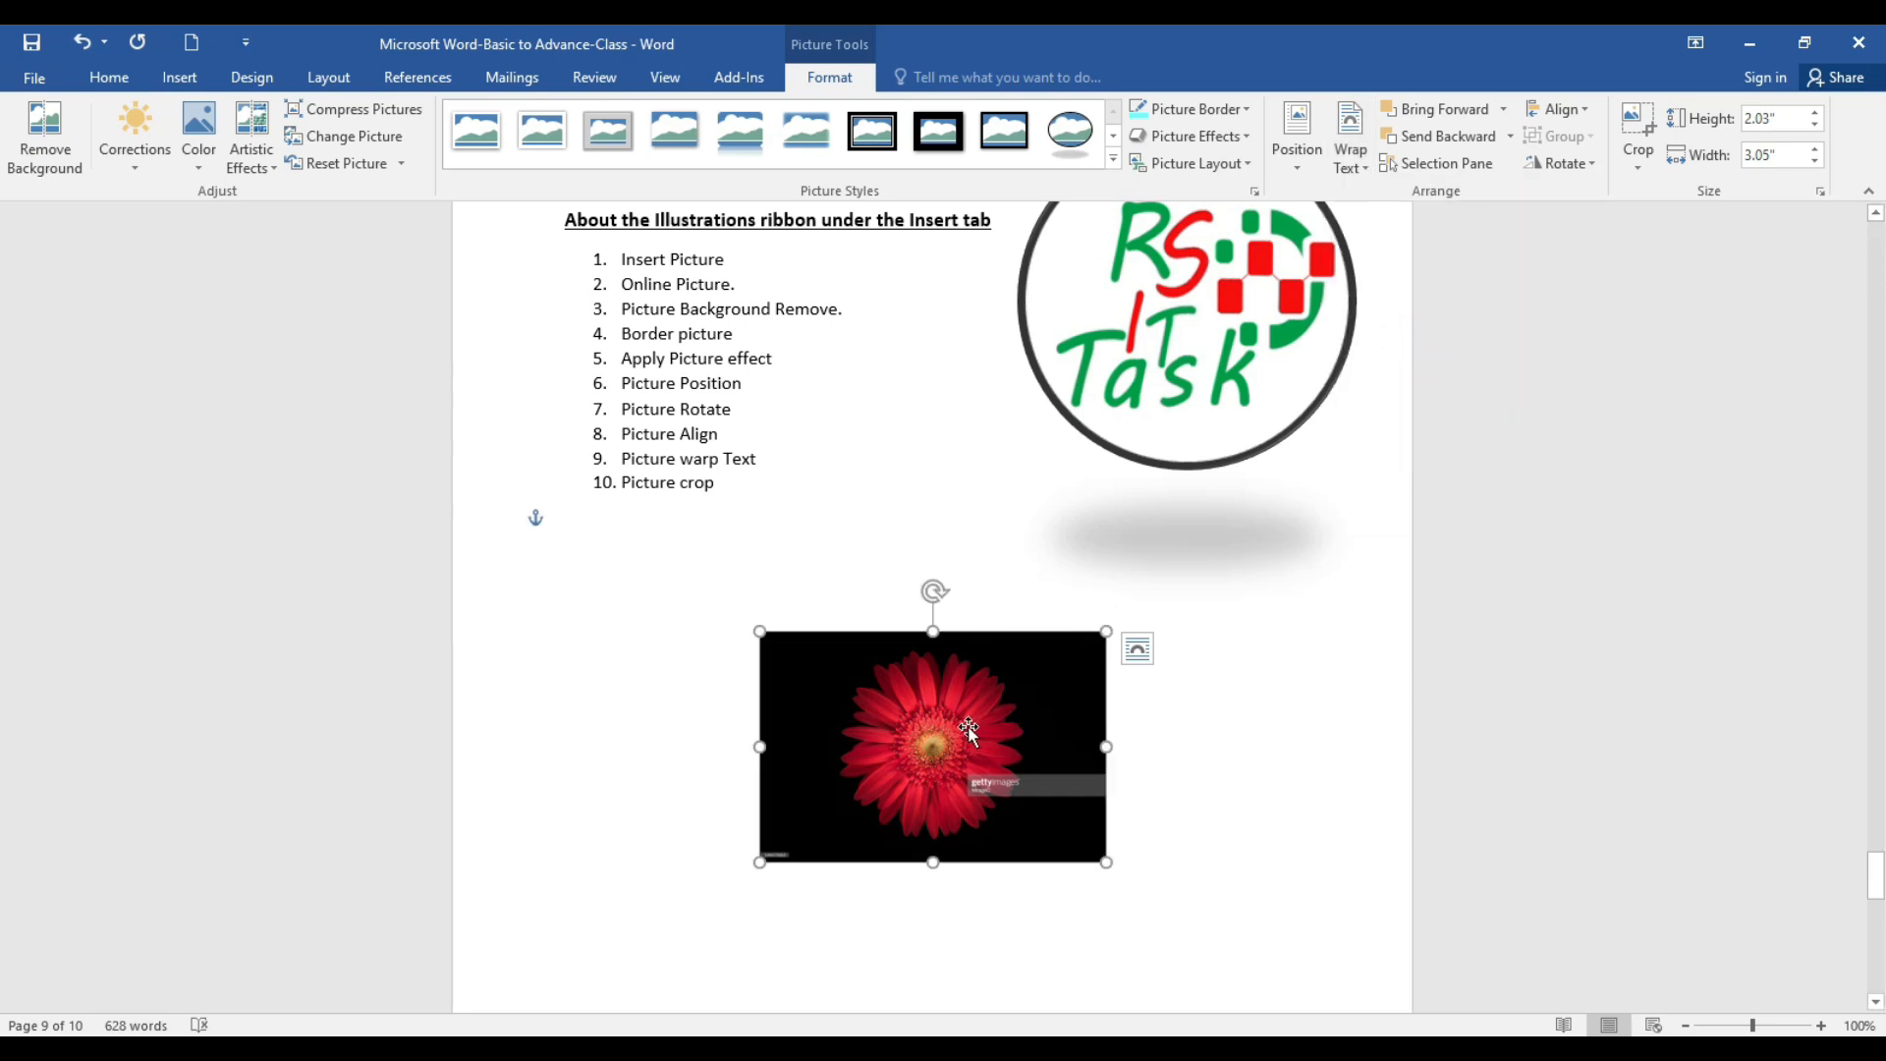
pyautogui.moveTo(961, 718); pyautogui.dragTo(724, 265)
pyautogui.moveTo(859, 467); pyautogui.dragTo(1090, 779)
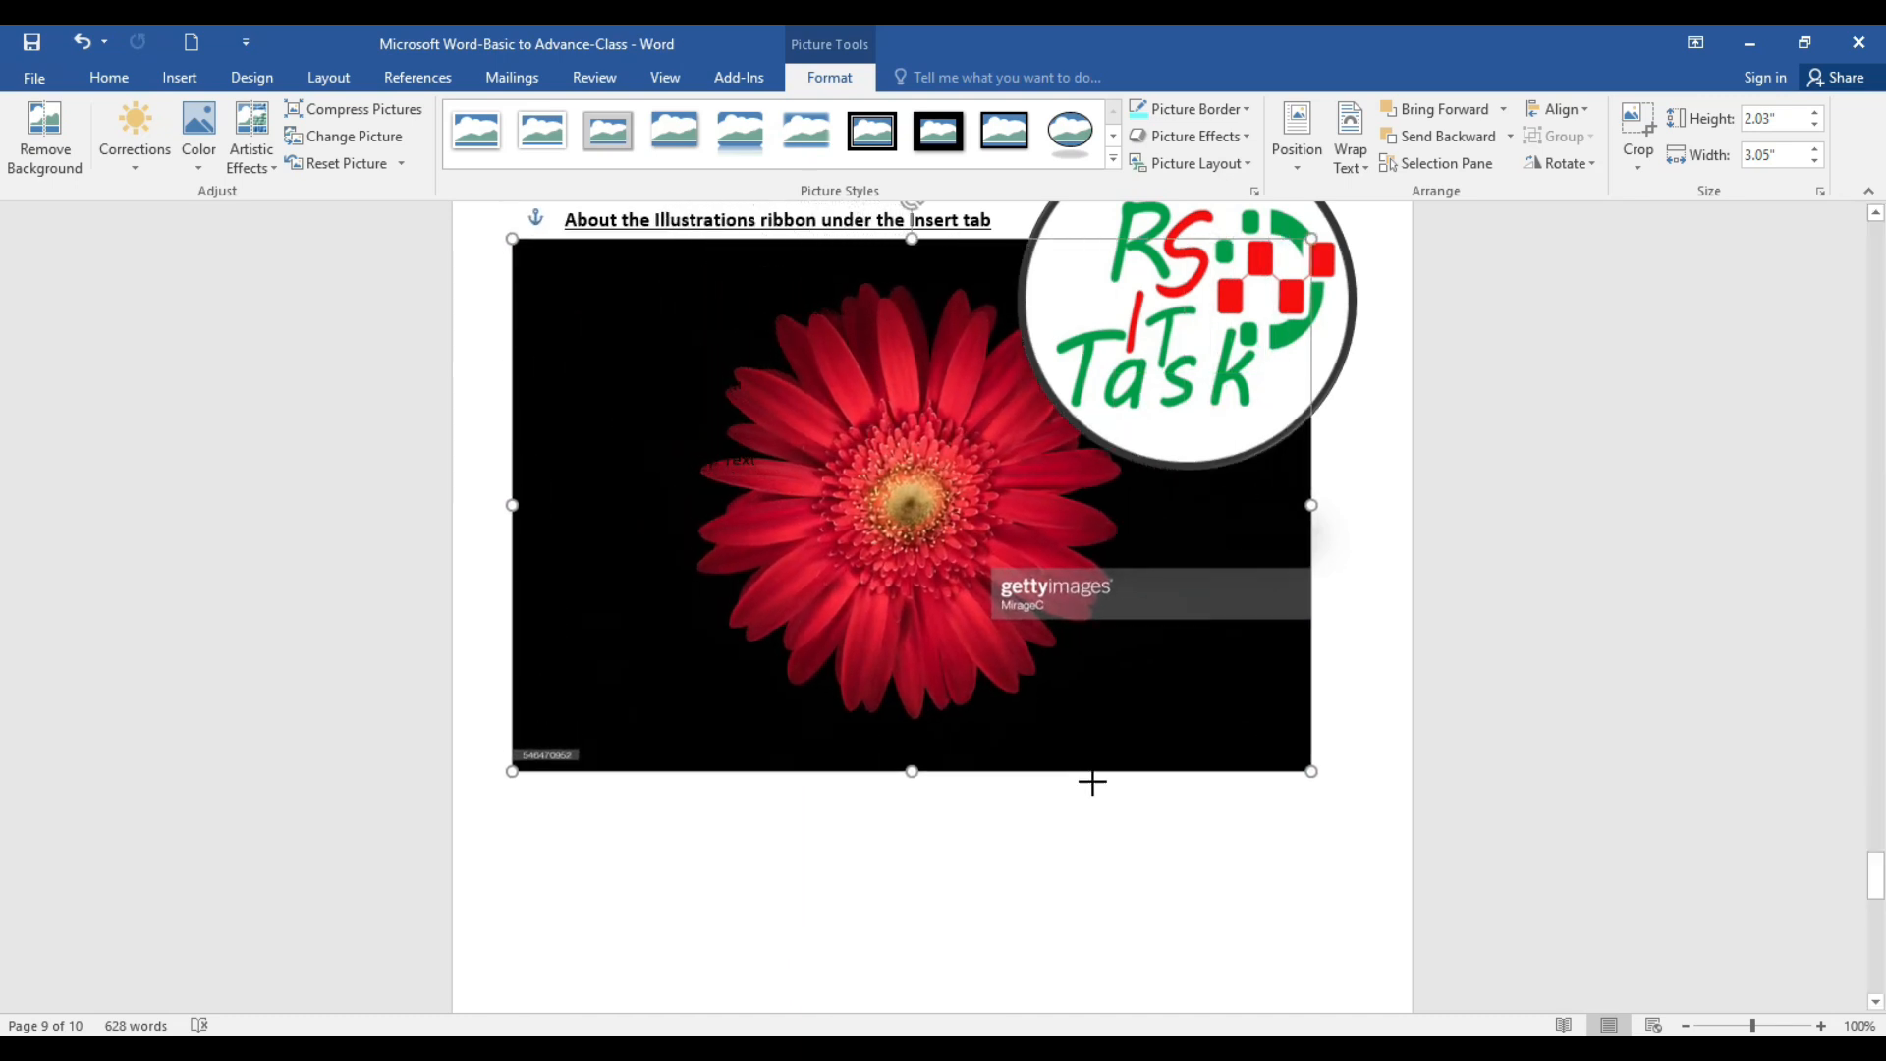
pyautogui.scroll(2, 1016, 767)
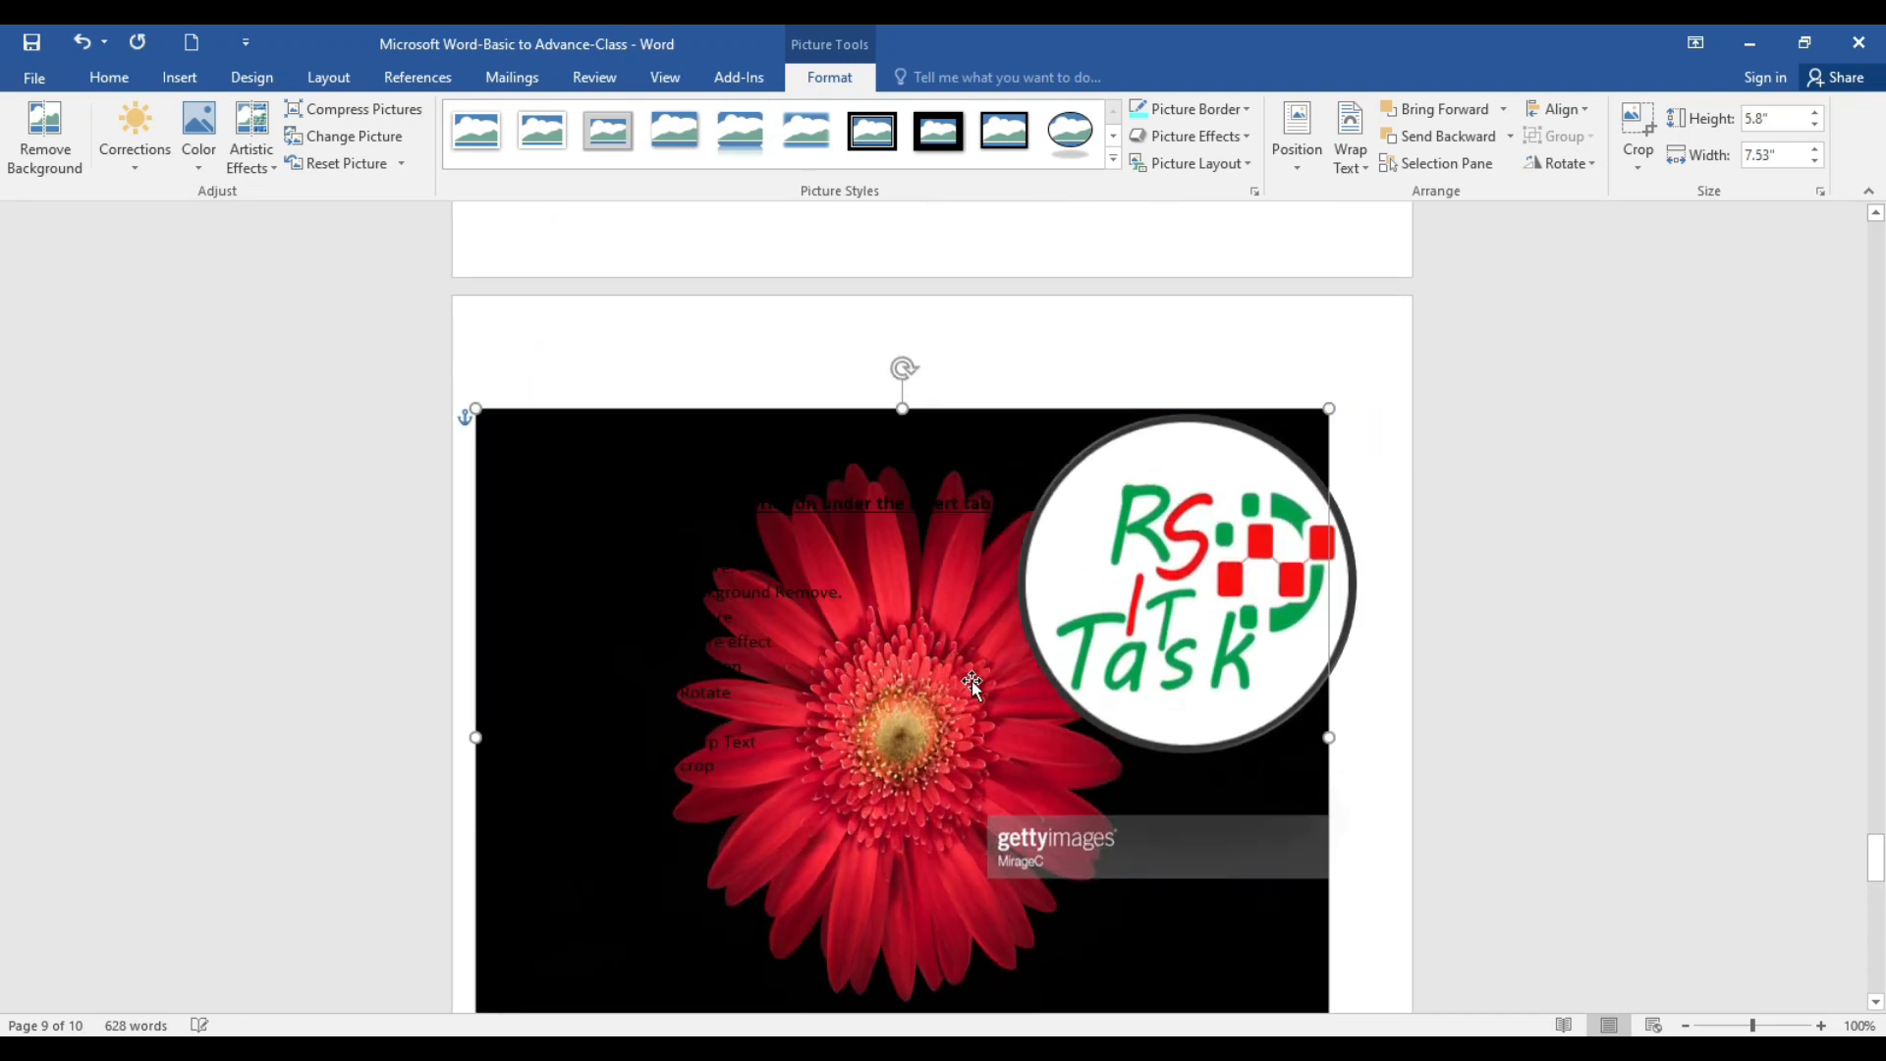
# Step: Reposition the enlarged flower picture behind the list text and the round logo
pyautogui.scroll(-2, 970, 687)
pyautogui.moveTo(901, 627); pyautogui.dragTo(704, 558)
pyautogui.hotkey('ctrl', 'z')
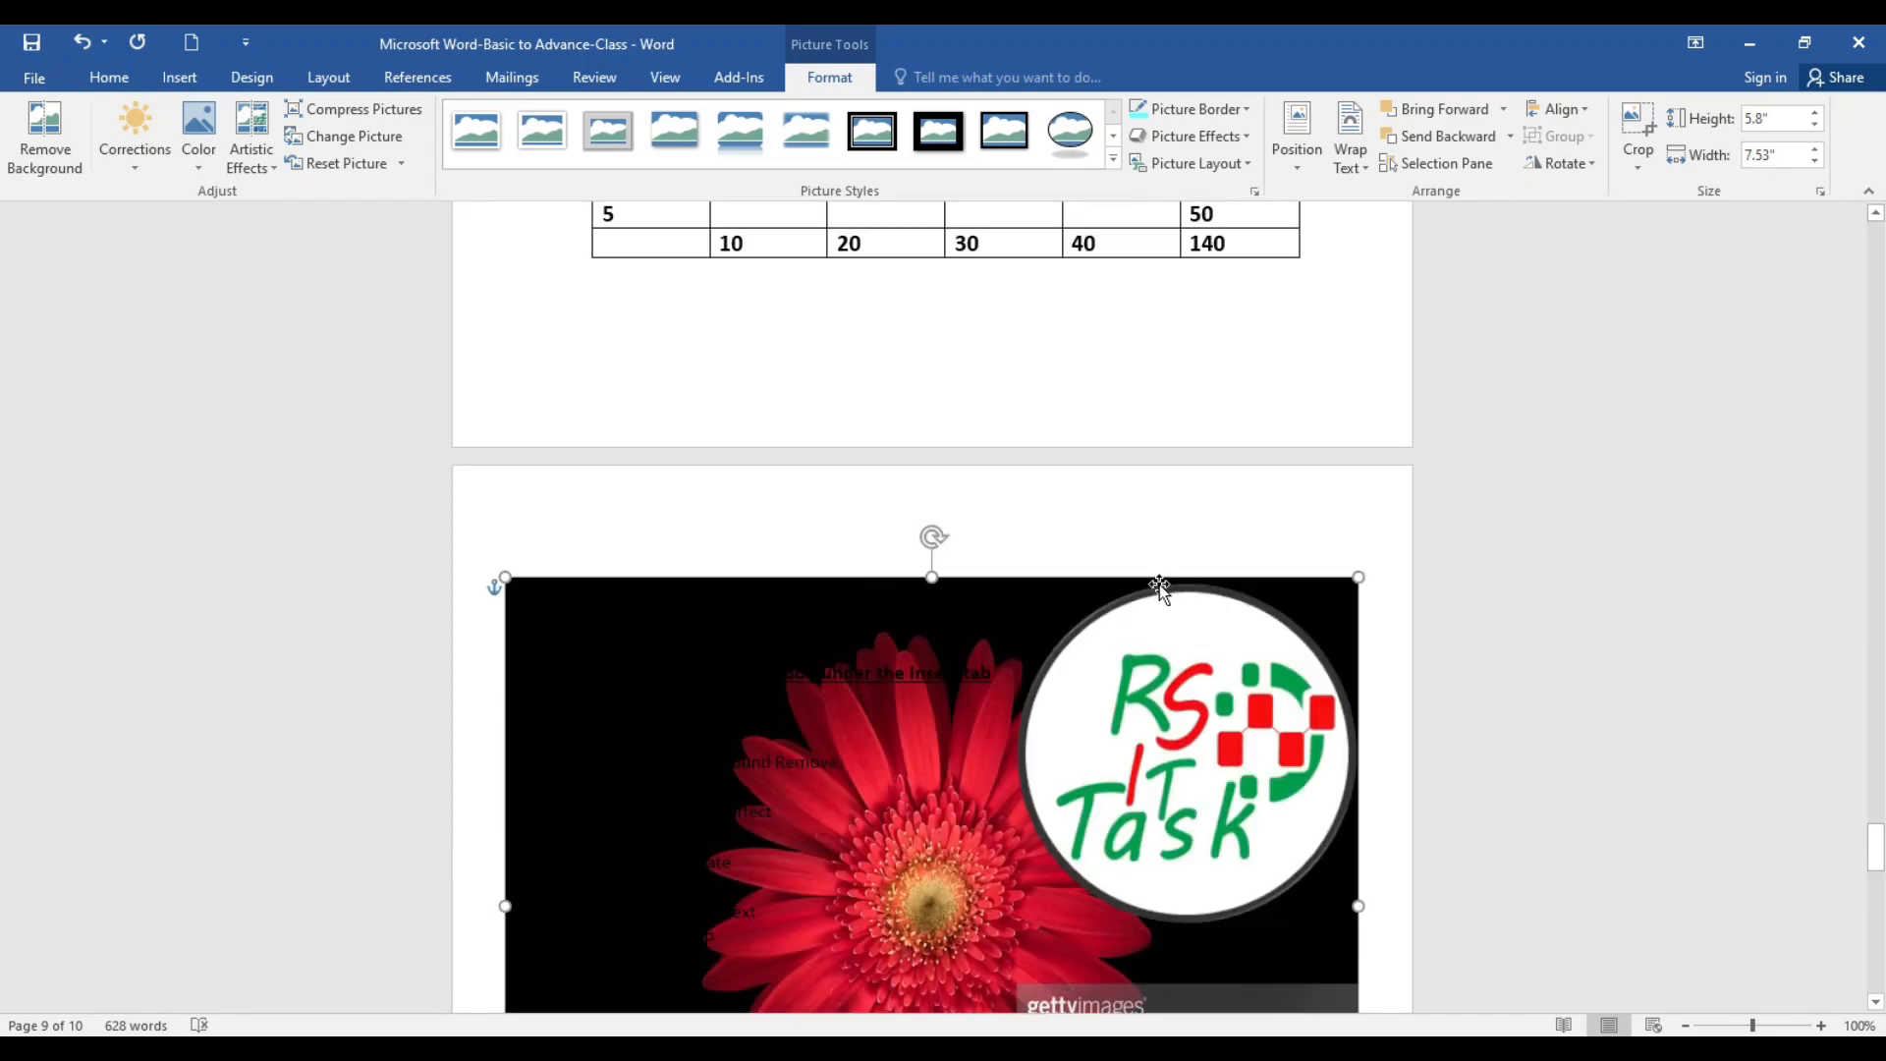
pyautogui.scroll(-3, 1179, 555)
# Step: Look through the text wrapping and rotation options for the flower picture without applying any
pyautogui.click(1353, 152)
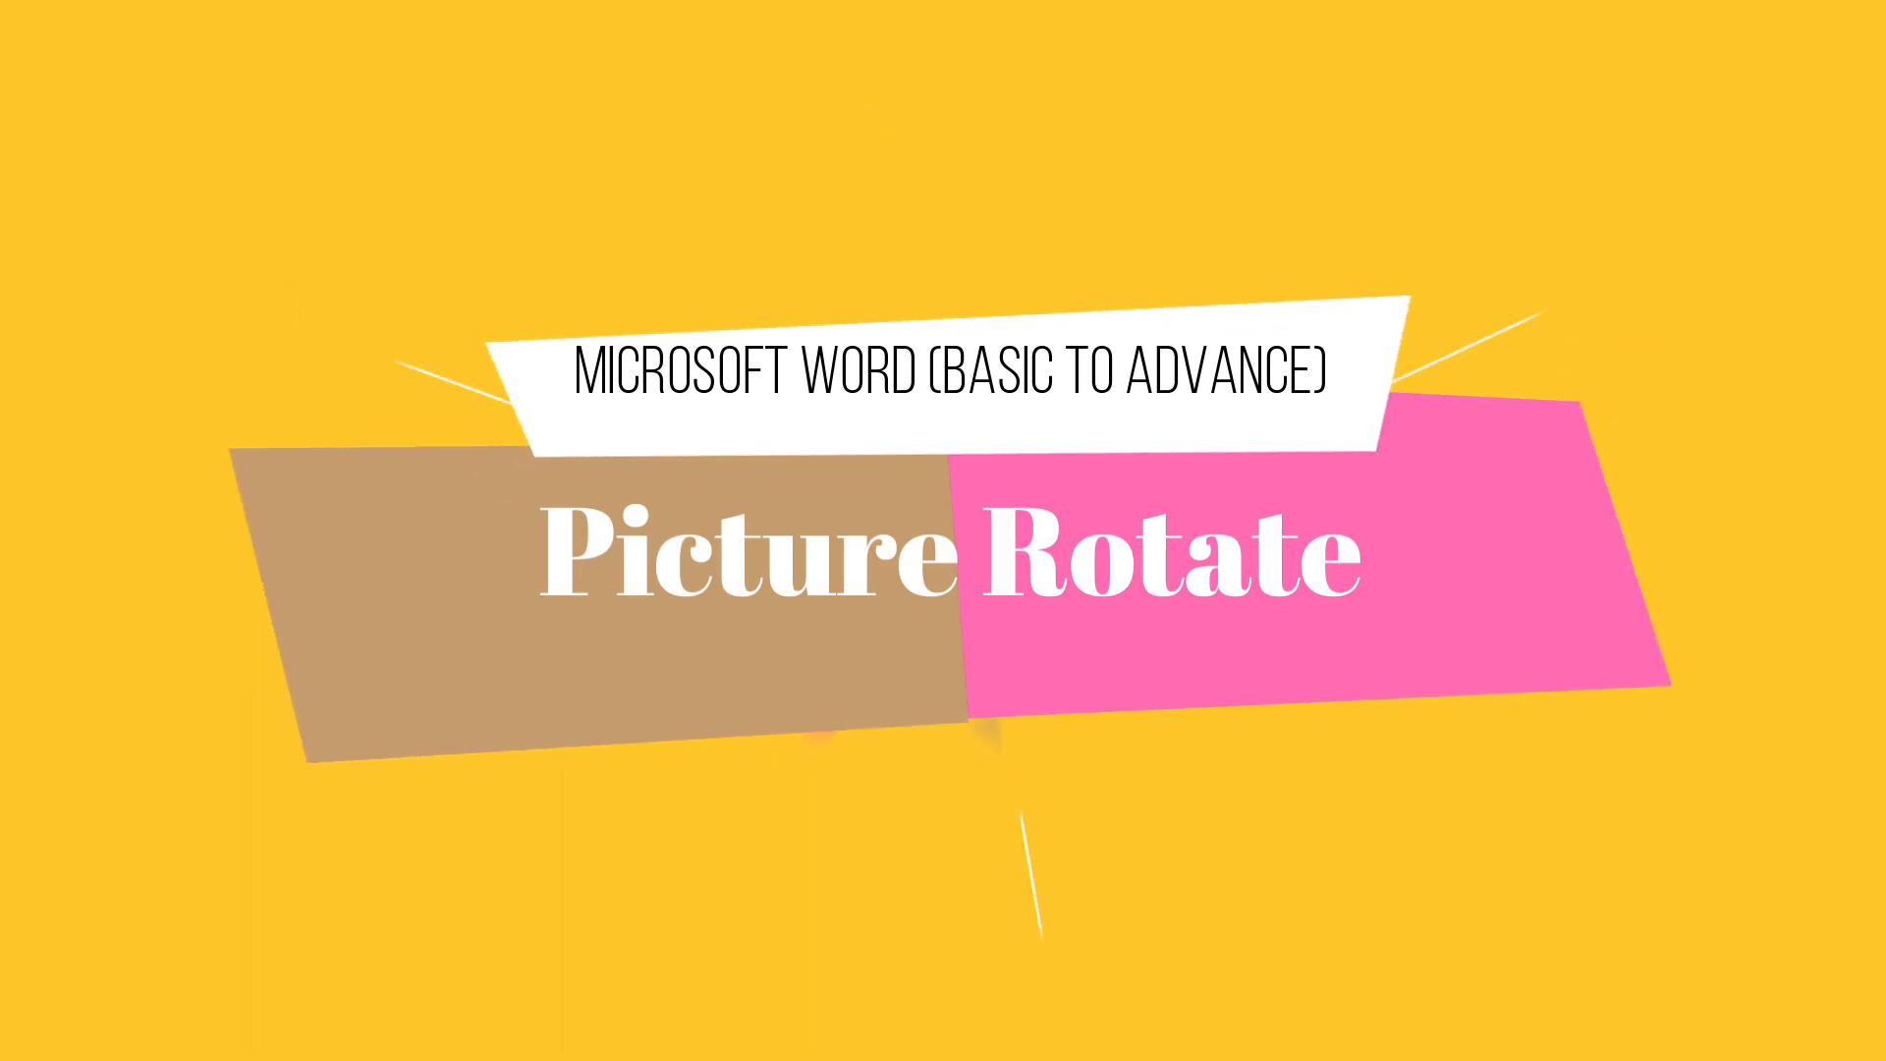
pyautogui.click(1598, 164)
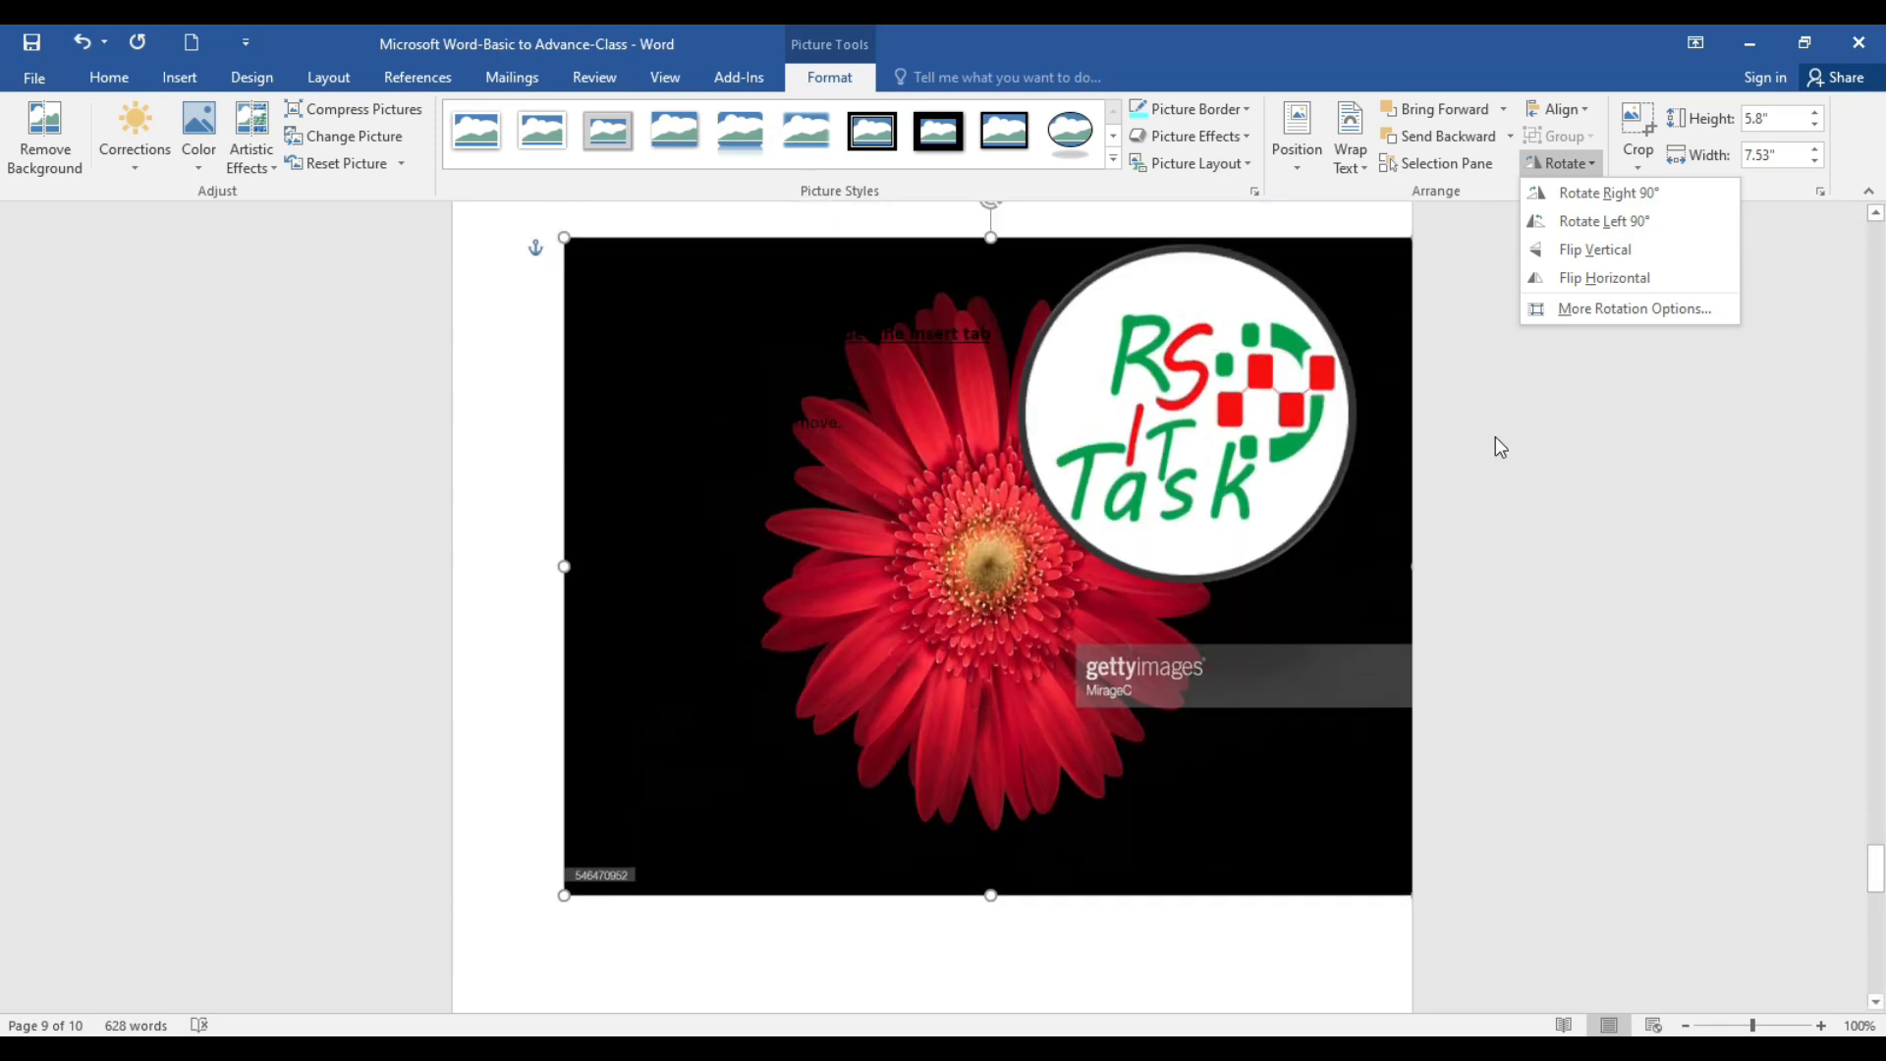
pyautogui.click(835, 627)
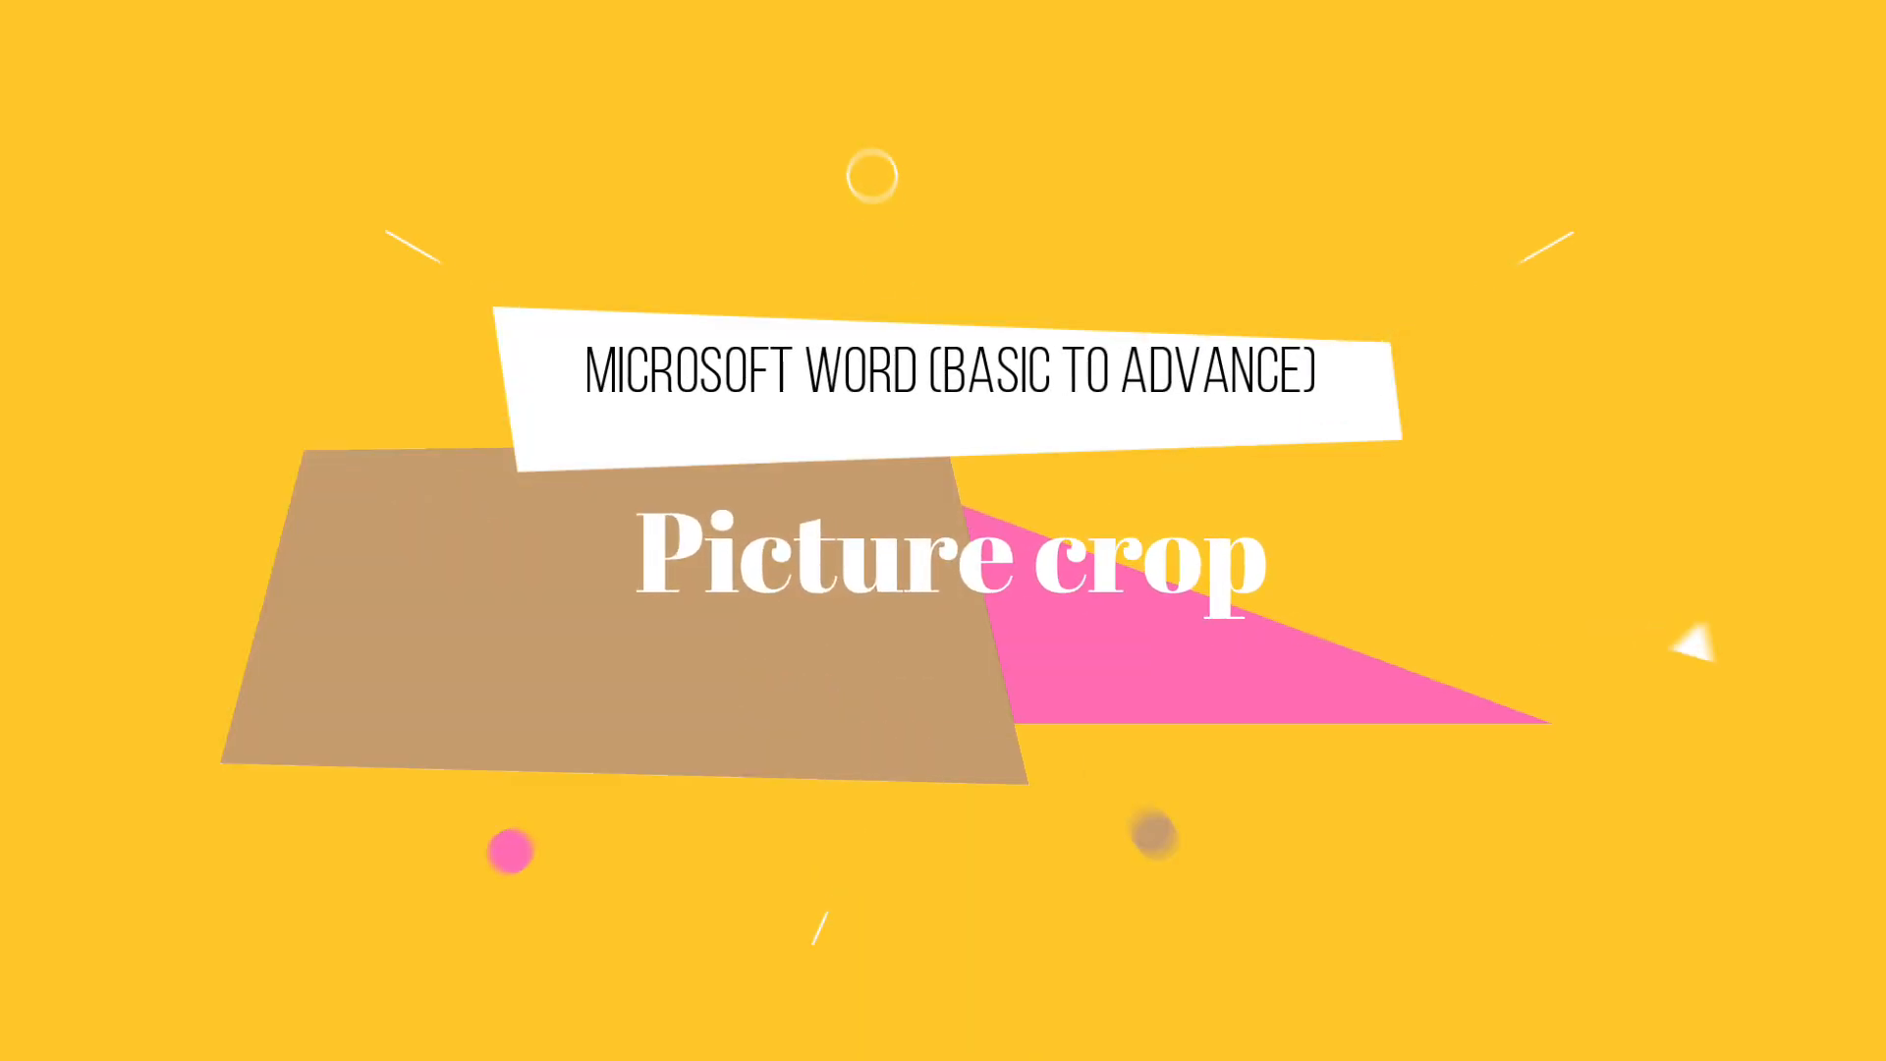
# Step: Crop both sides and the bottom edge of the flower picture to about 5.54" high by 5.98" wide
pyautogui.click(1651, 162)
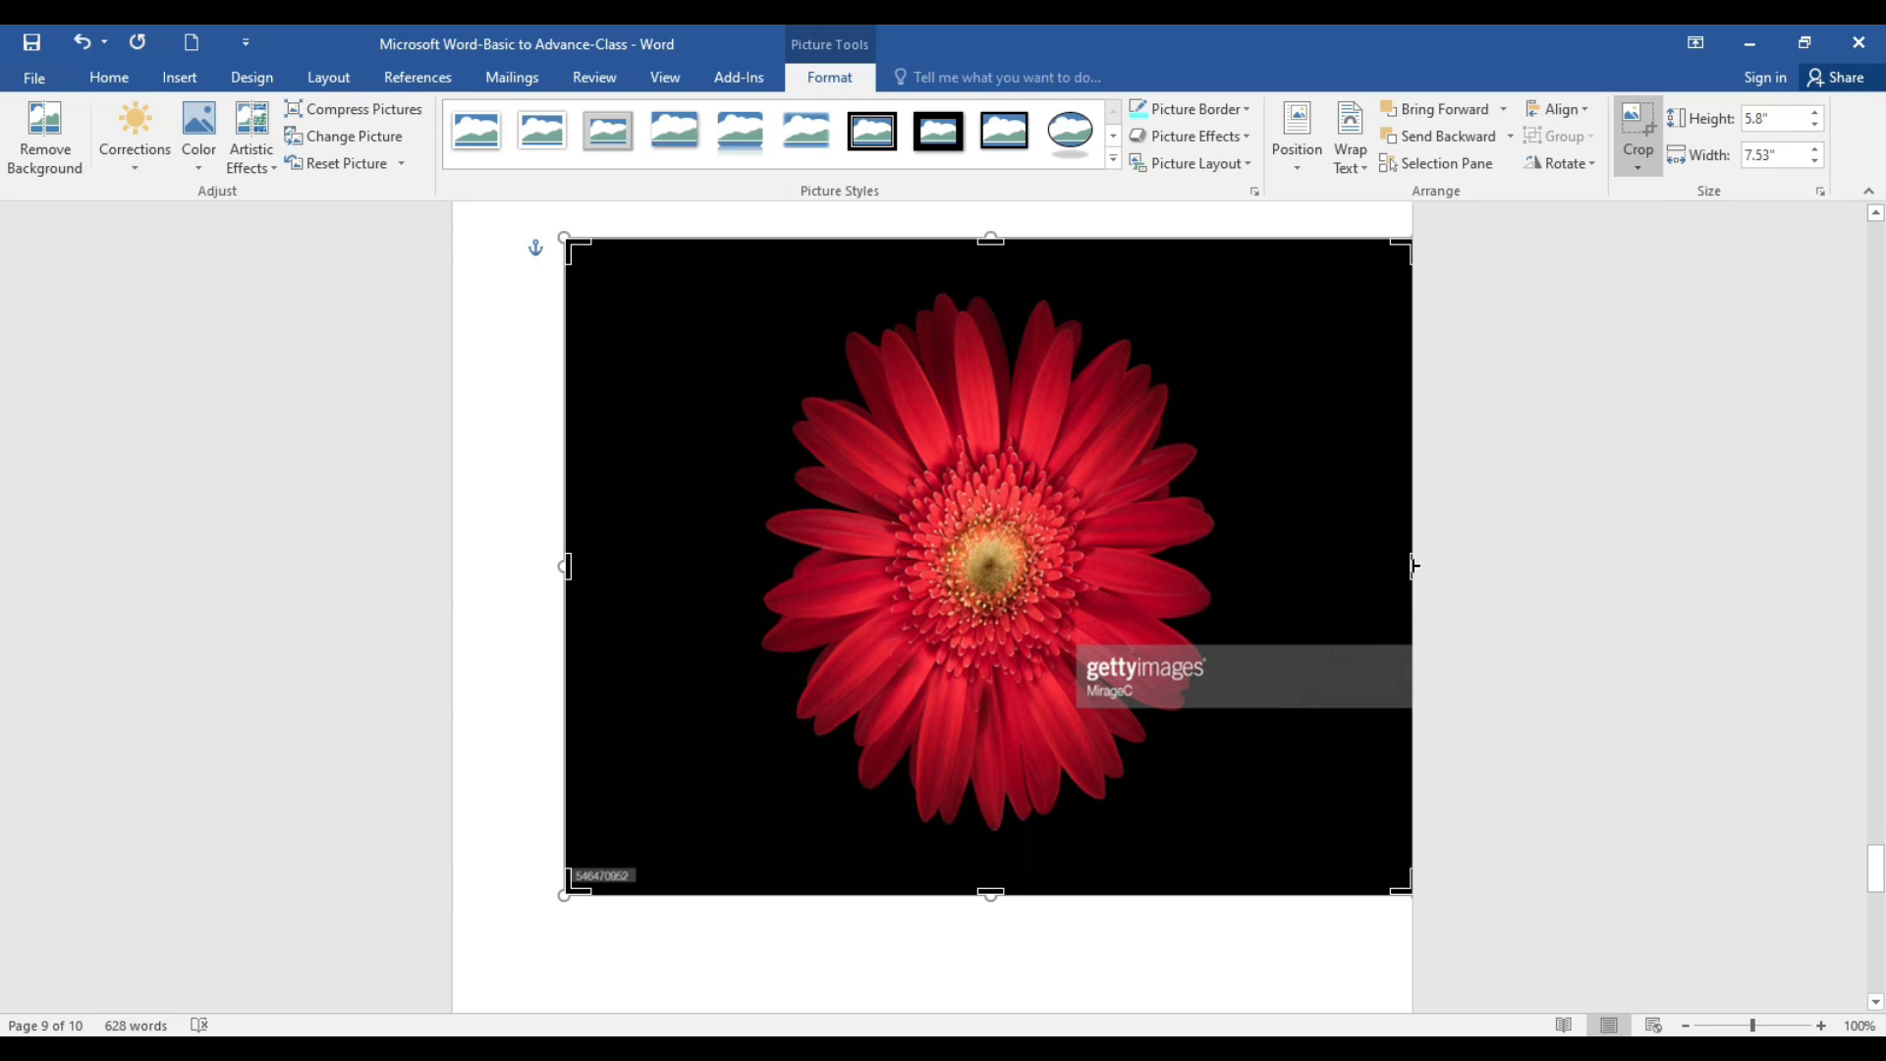
pyautogui.moveTo(1413, 568); pyautogui.dragTo(1332, 568)
pyautogui.moveTo(567, 568); pyautogui.dragTo(656, 568)
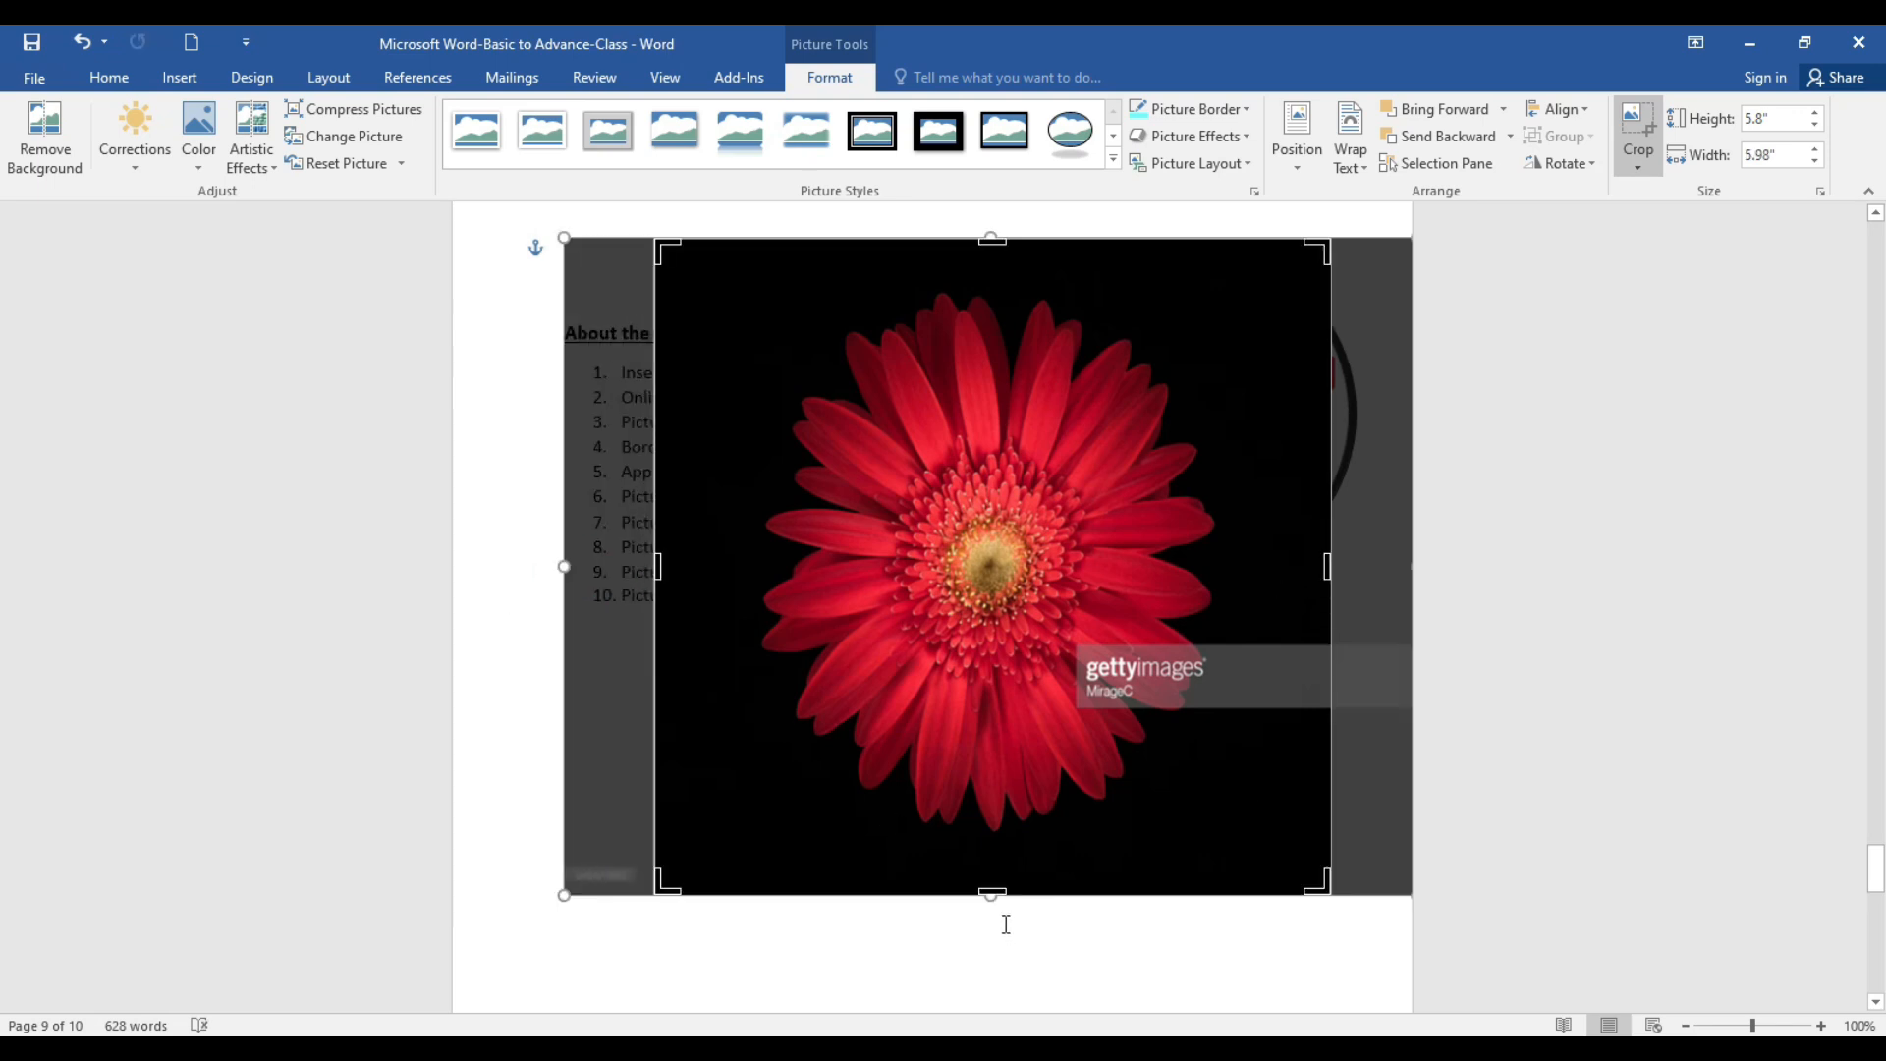
pyautogui.moveTo(992, 896); pyautogui.dragTo(992, 864)
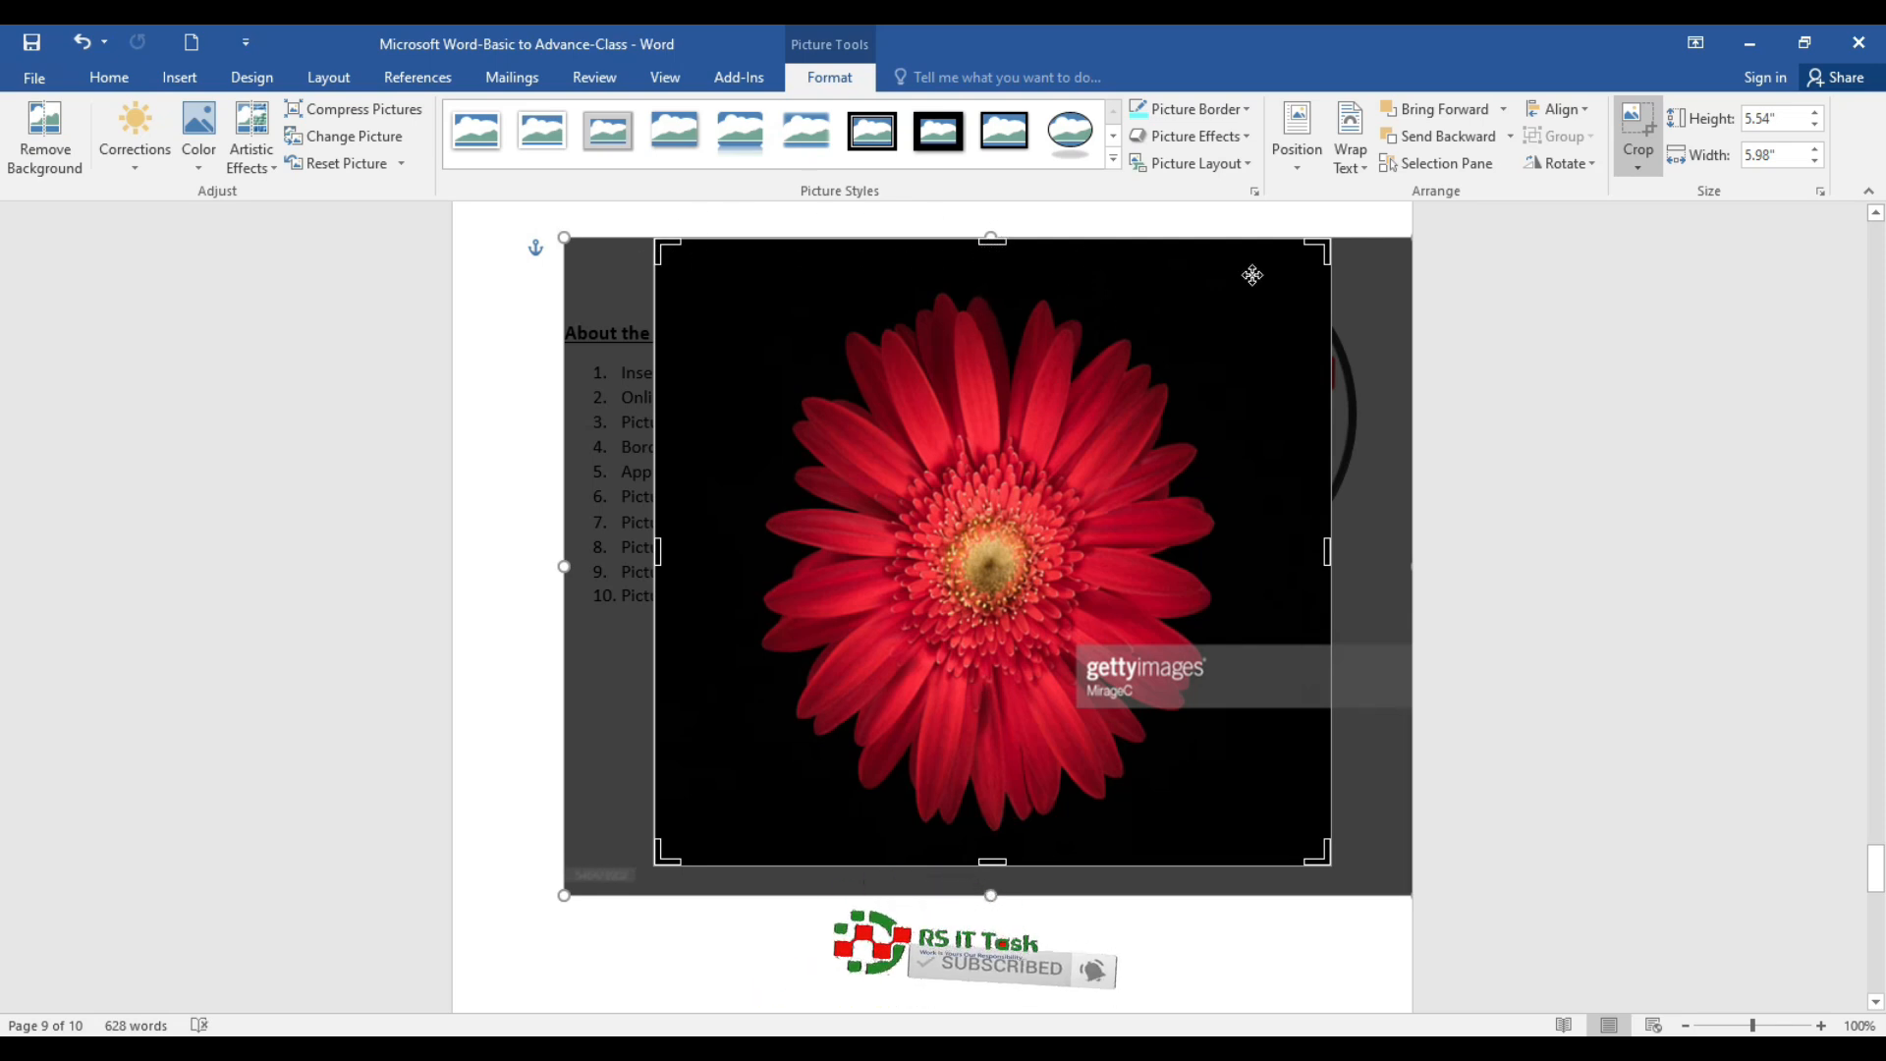
pyautogui.click(1373, 367)
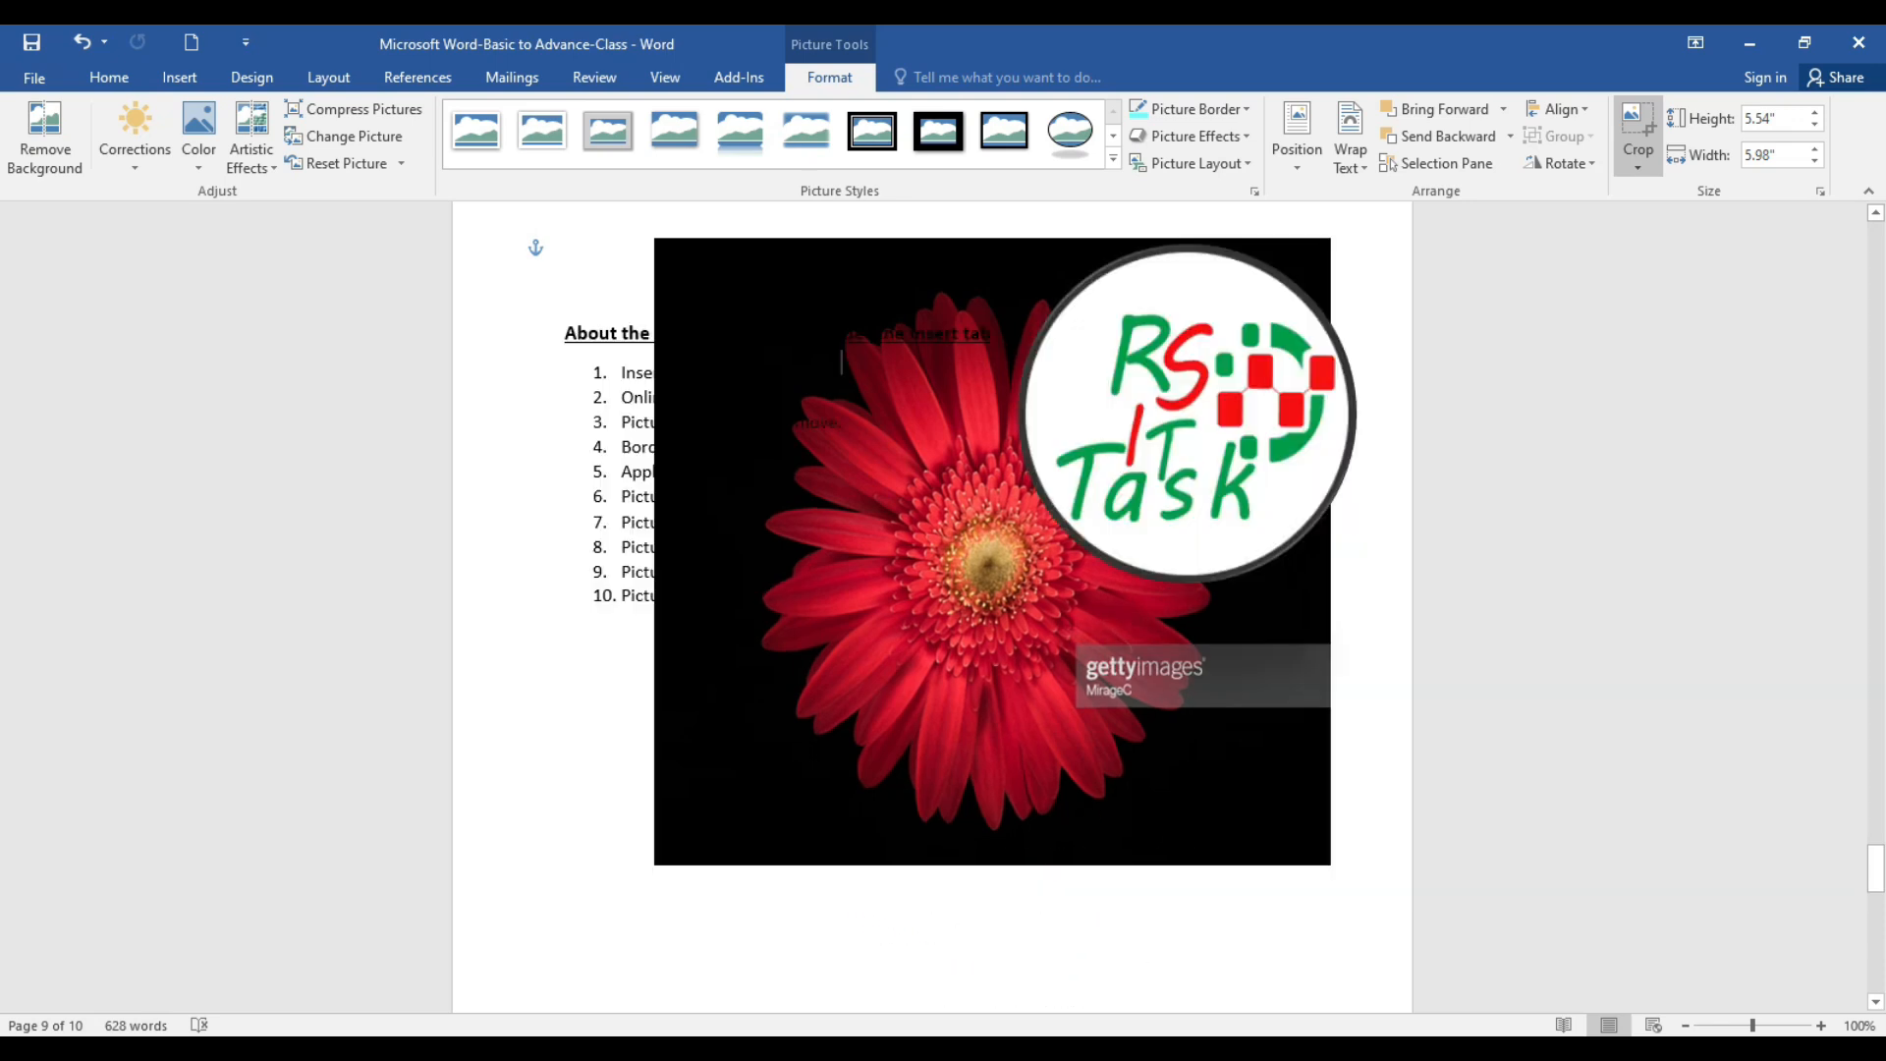
# Step: Move the cropped flower picture below the list and shrink it to about 3" high by 3.24" wide
pyautogui.scroll(-2, 1428, 438)
pyautogui.moveTo(1002, 471); pyautogui.dragTo(943, 840)
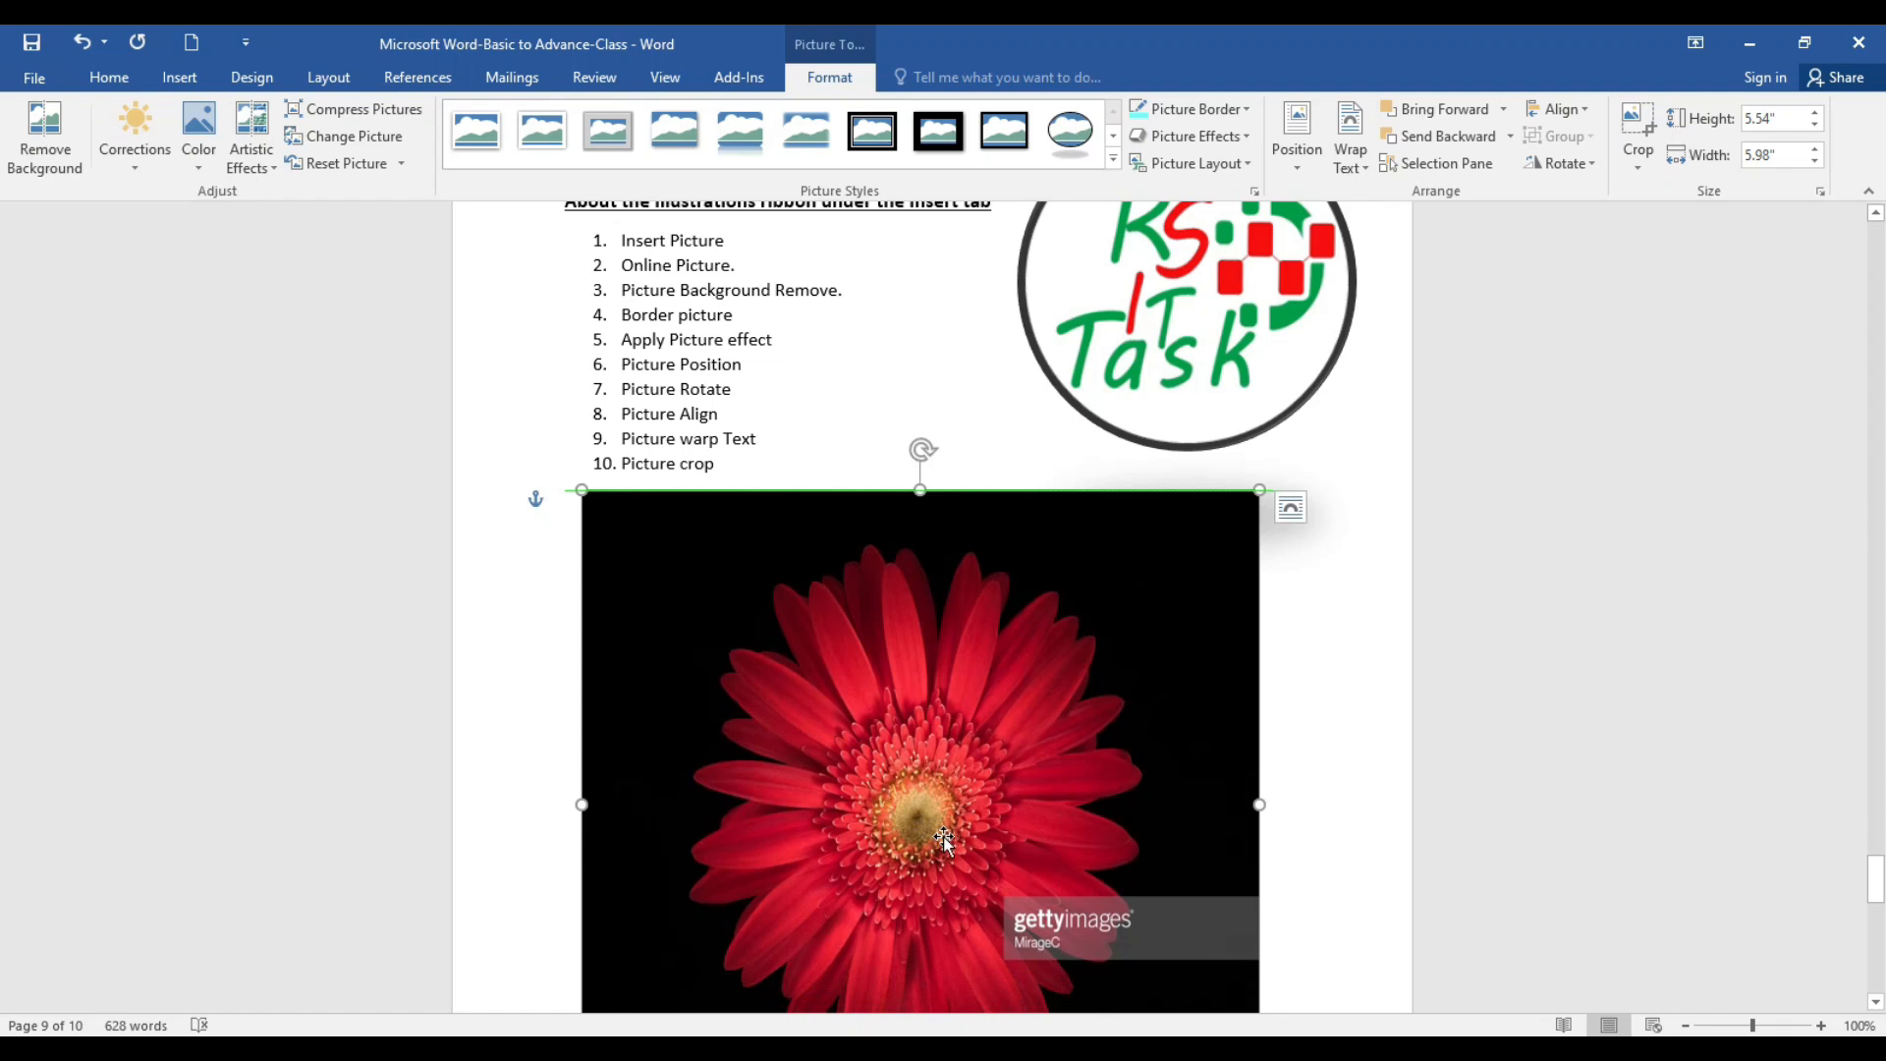
pyautogui.scroll(-3, 948, 835)
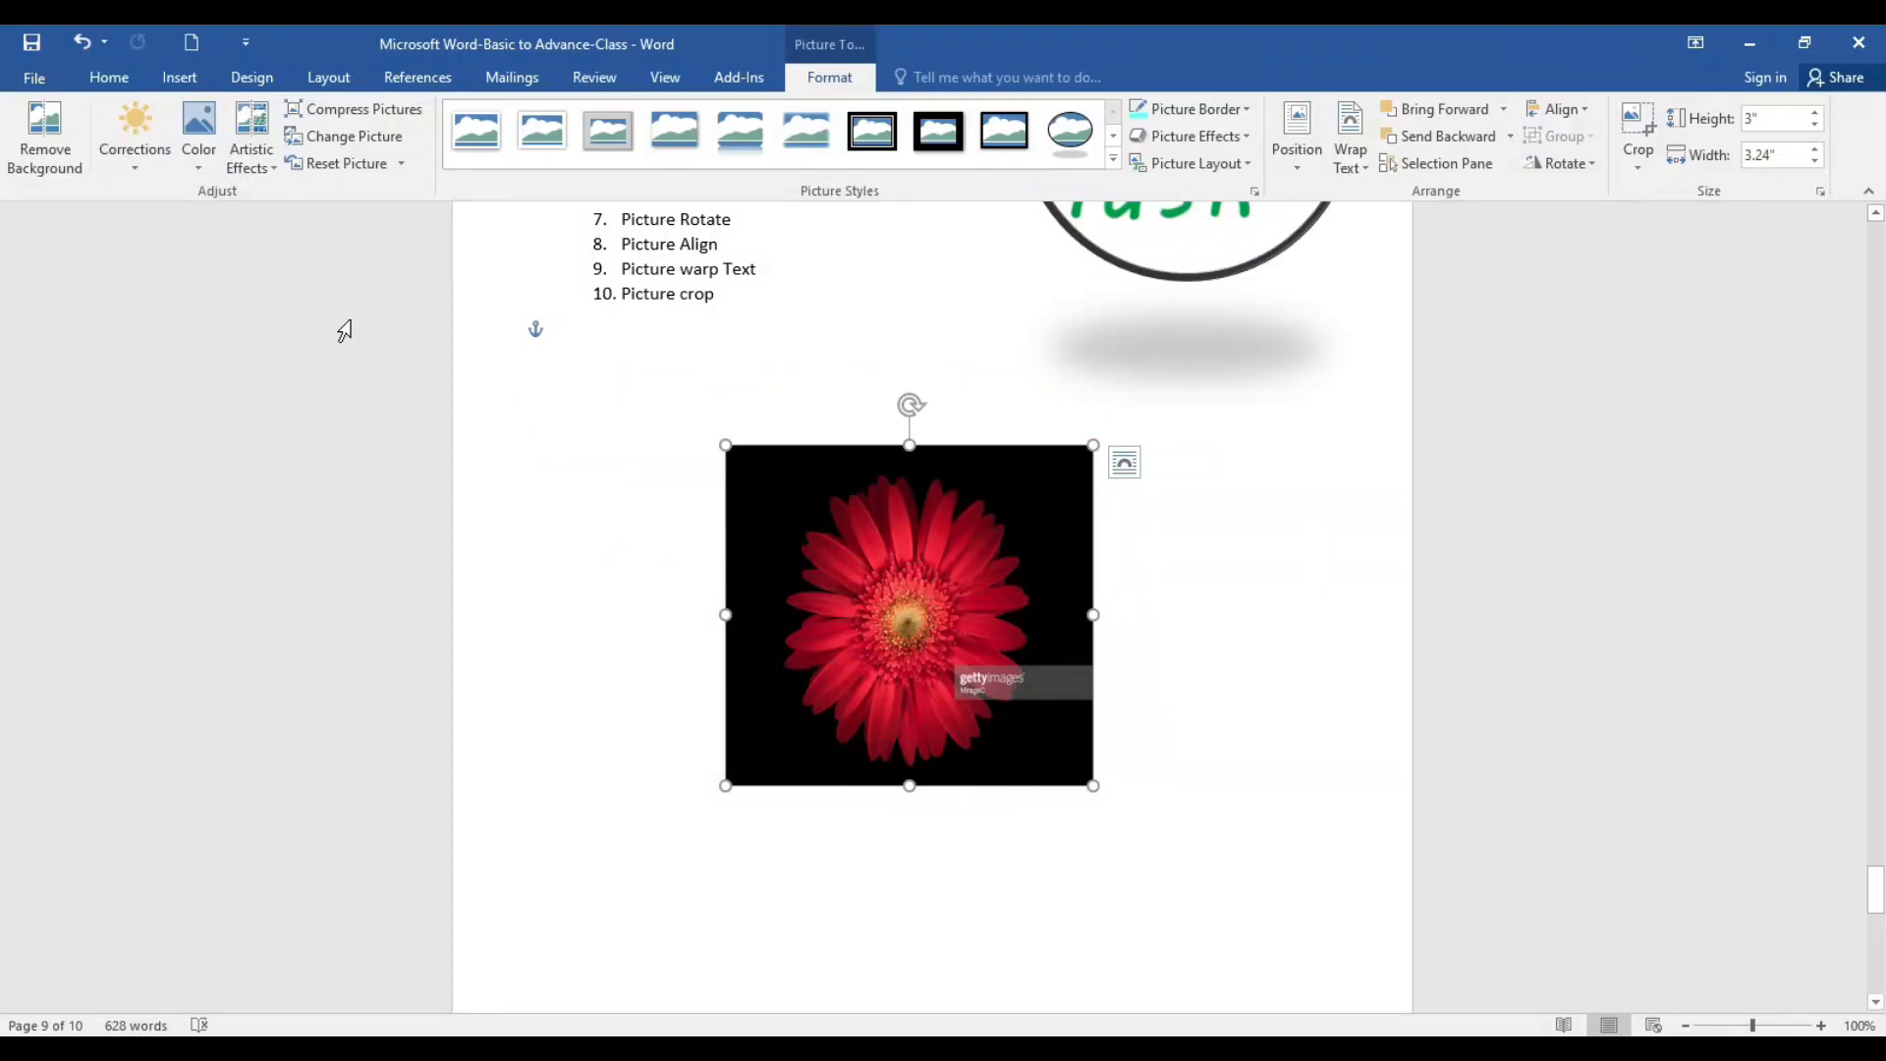
# Step: Apply a textured artistic effect to the flower picture and recolor it to a dark grayscale variation
pyautogui.click(273, 172)
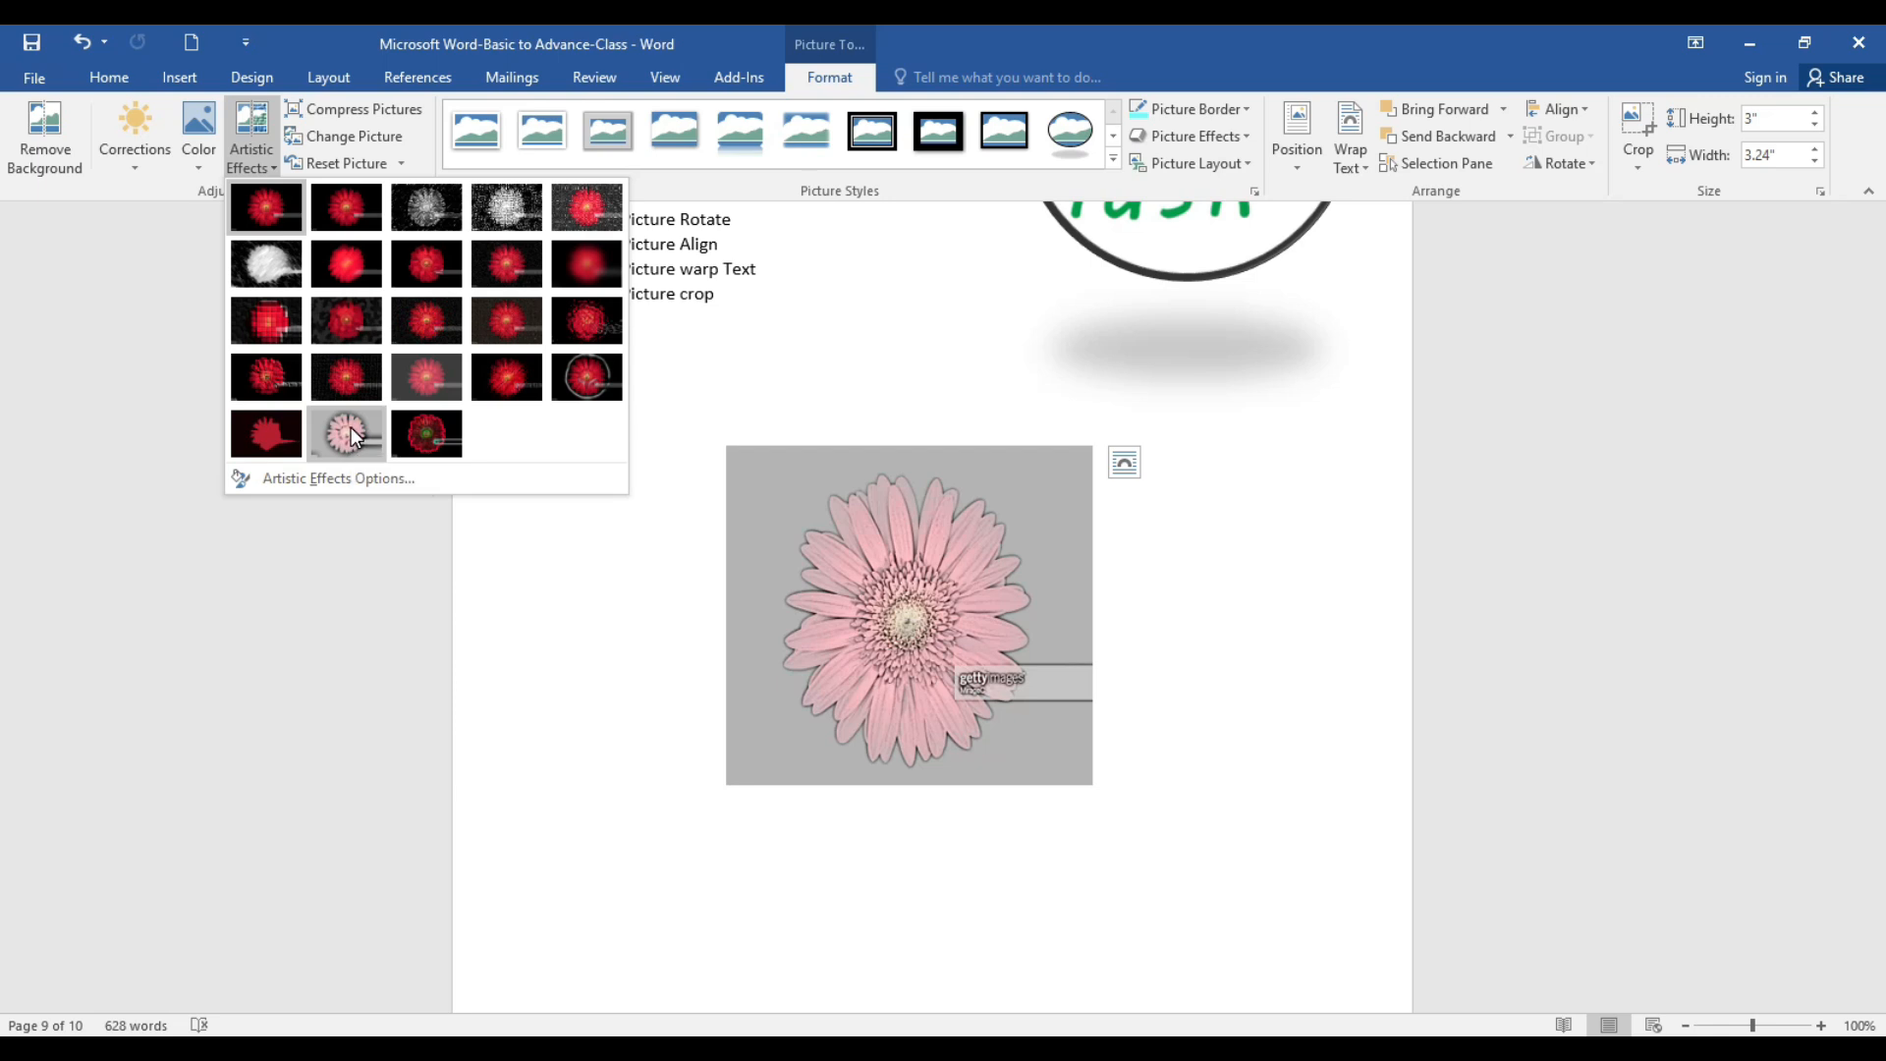
pyautogui.click(274, 390)
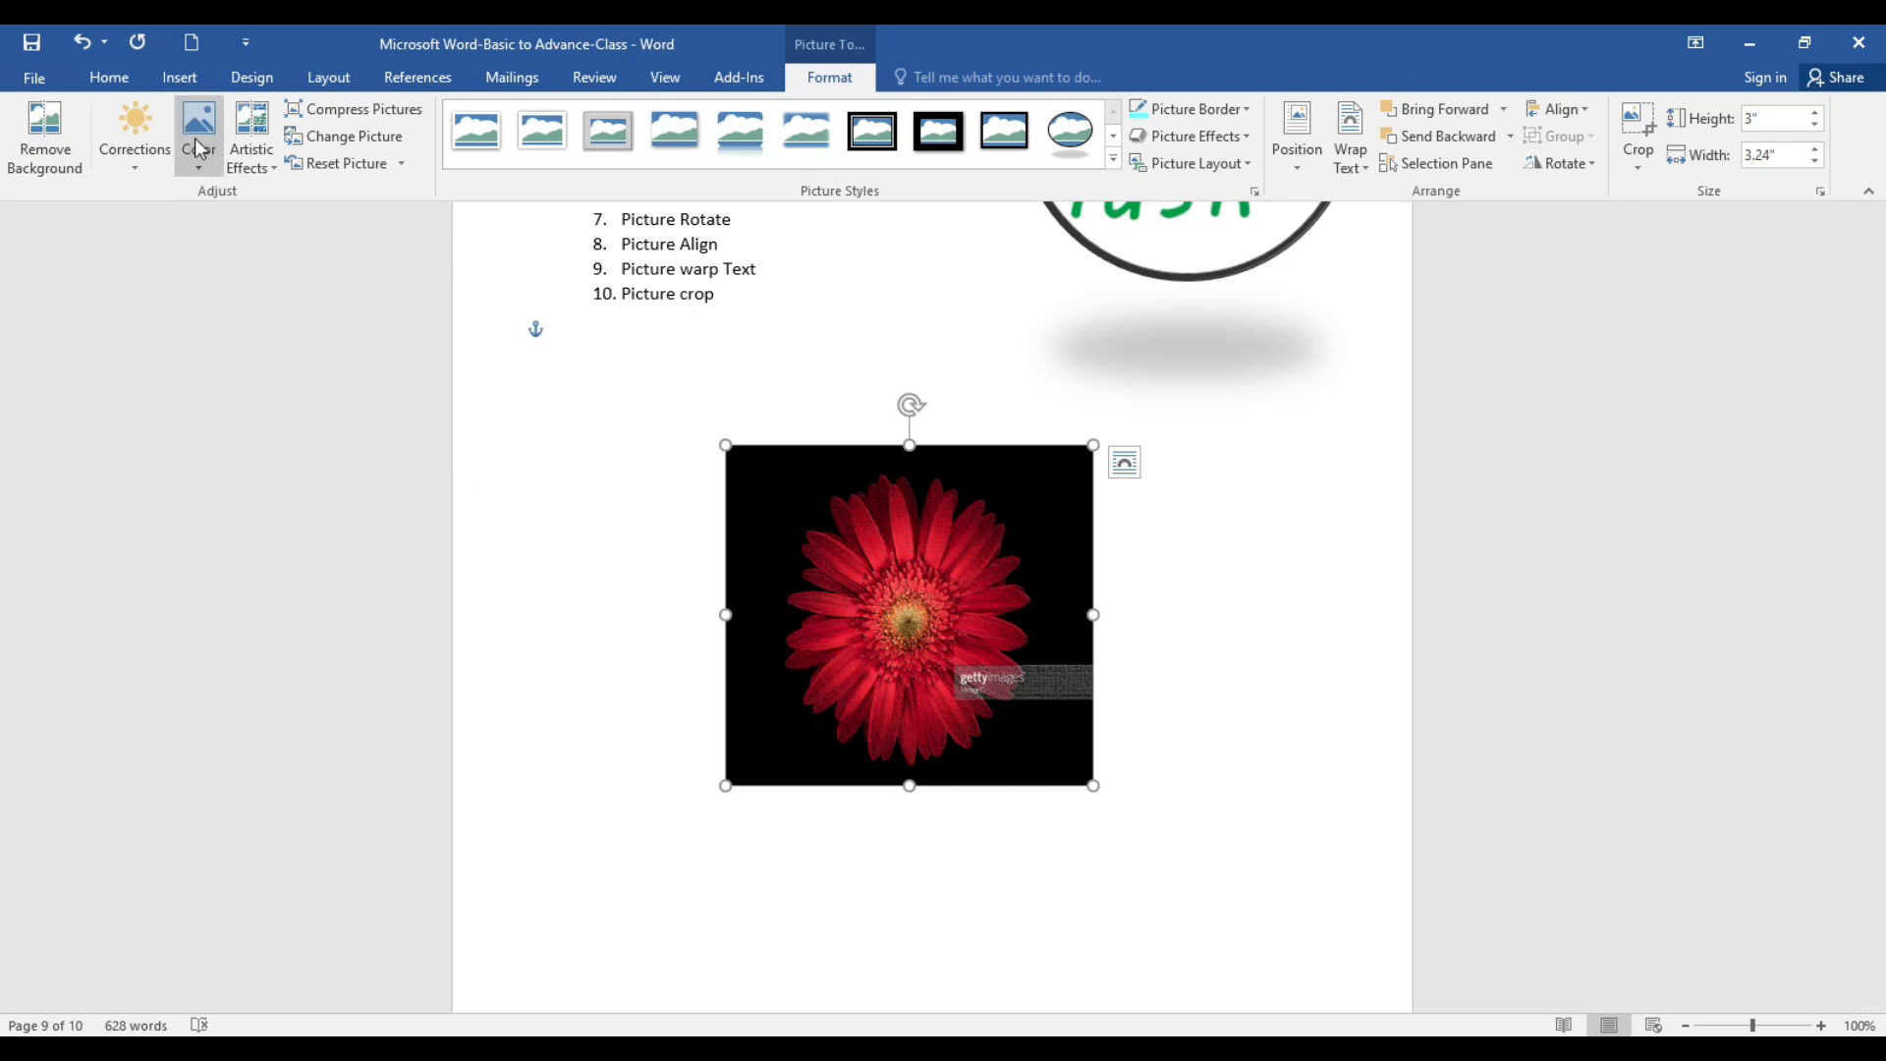
pyautogui.click(210, 164)
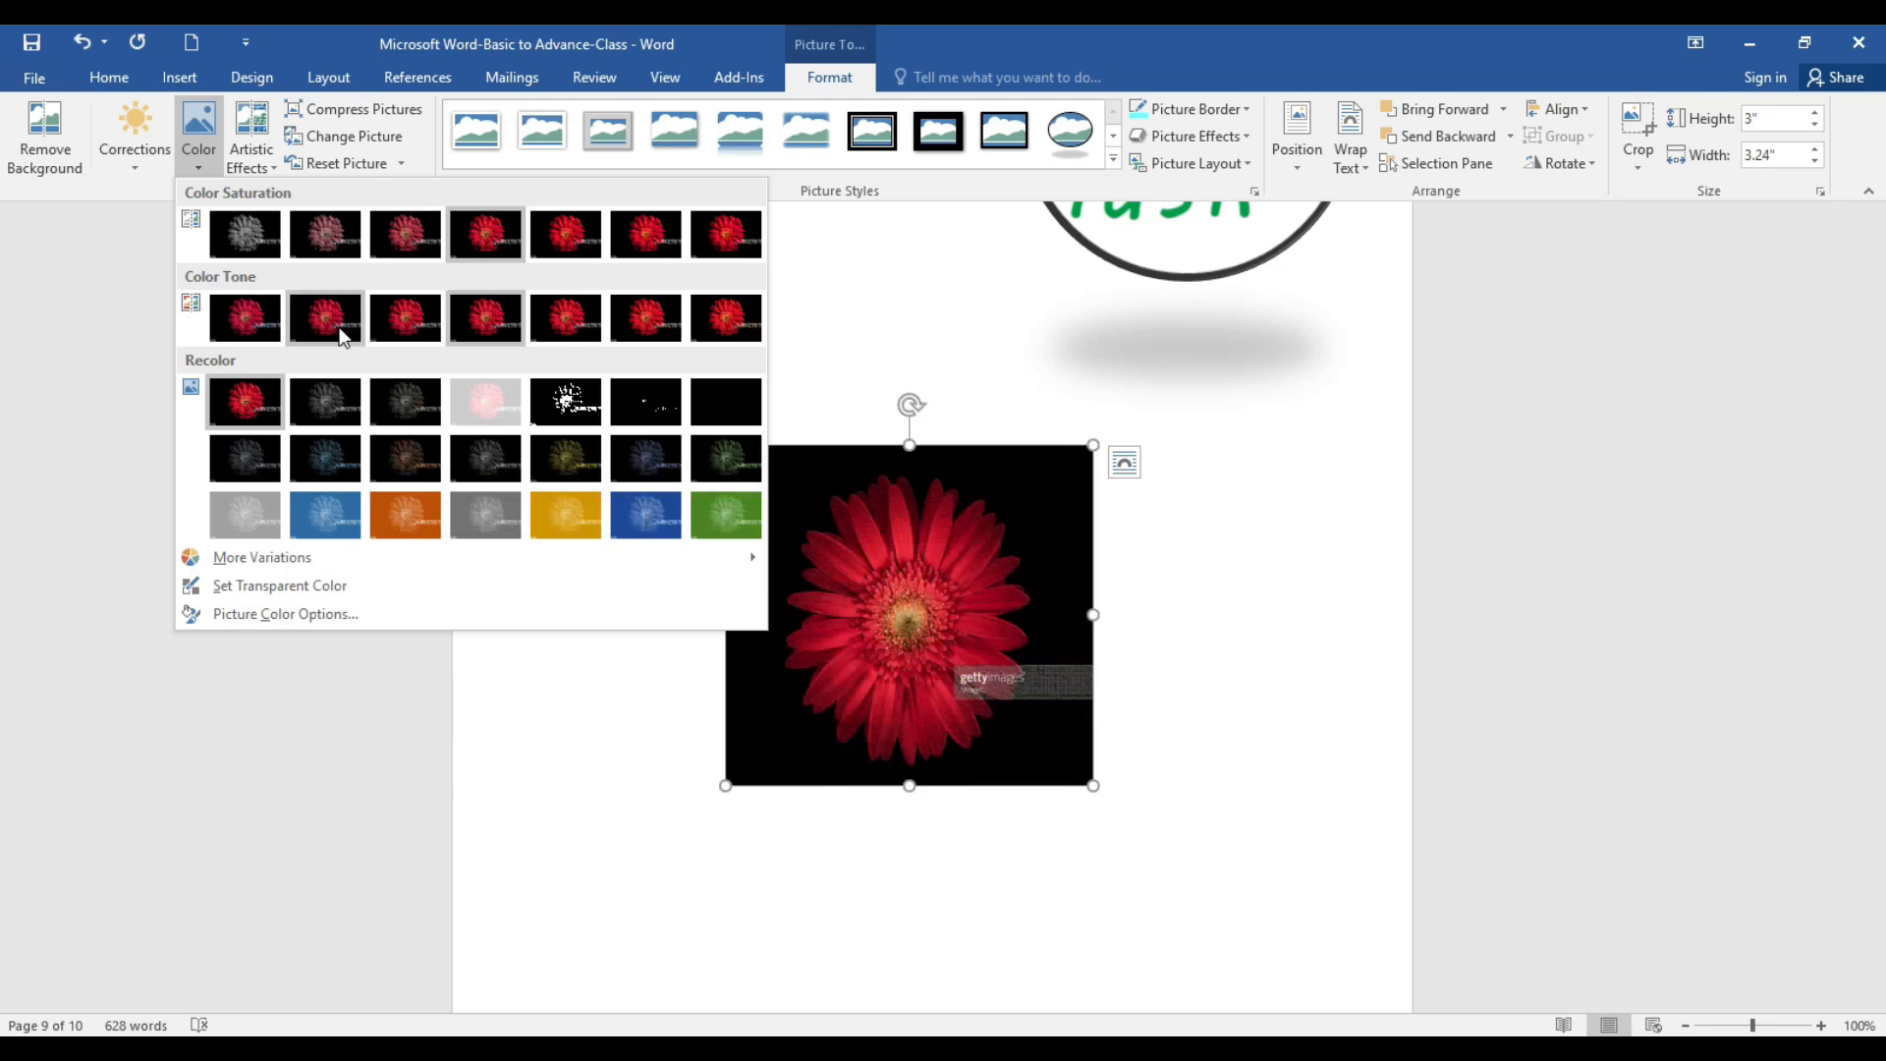
pyautogui.click(251, 440)
# Step: Apply a brighter, lower-contrast Brightness/Contrast correction to the dark flower picture
pyautogui.click(134, 138)
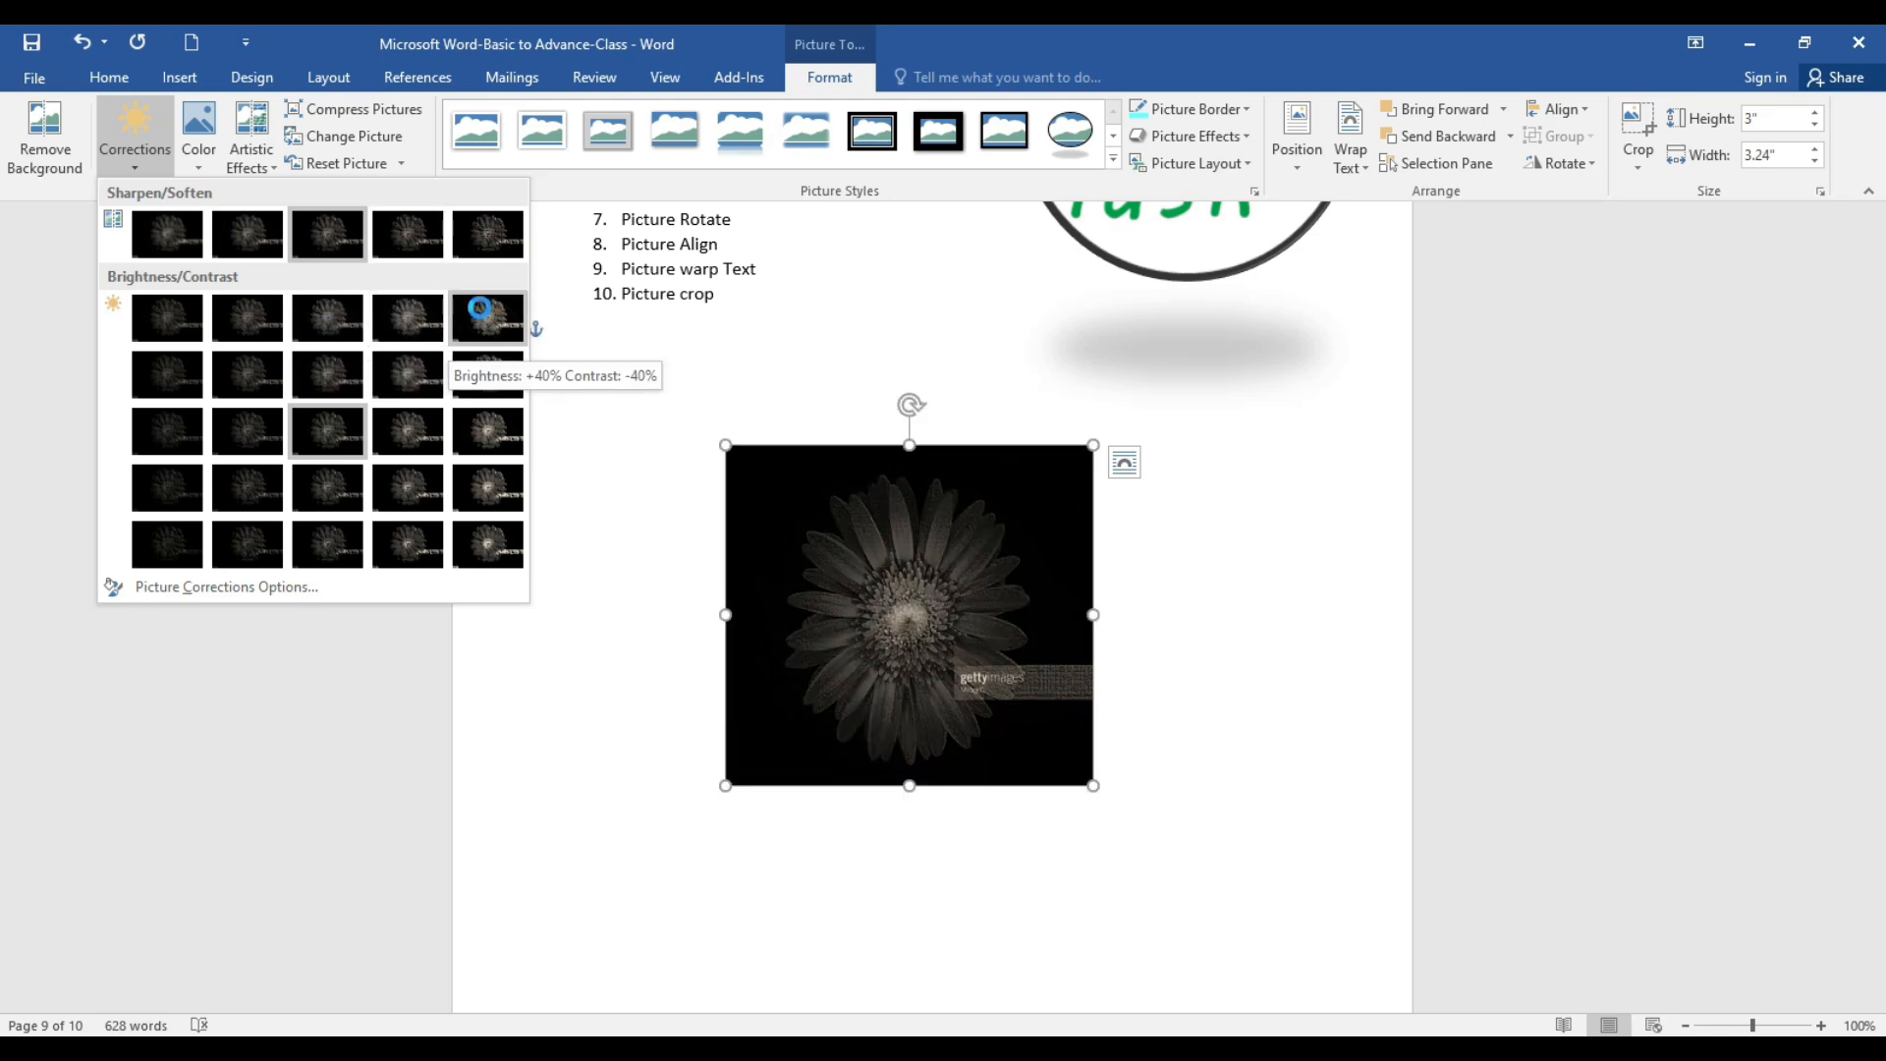
pyautogui.click(407, 320)
pyautogui.scroll(6, 1159, 629)
pyautogui.scroll(-3, 1138, 607)
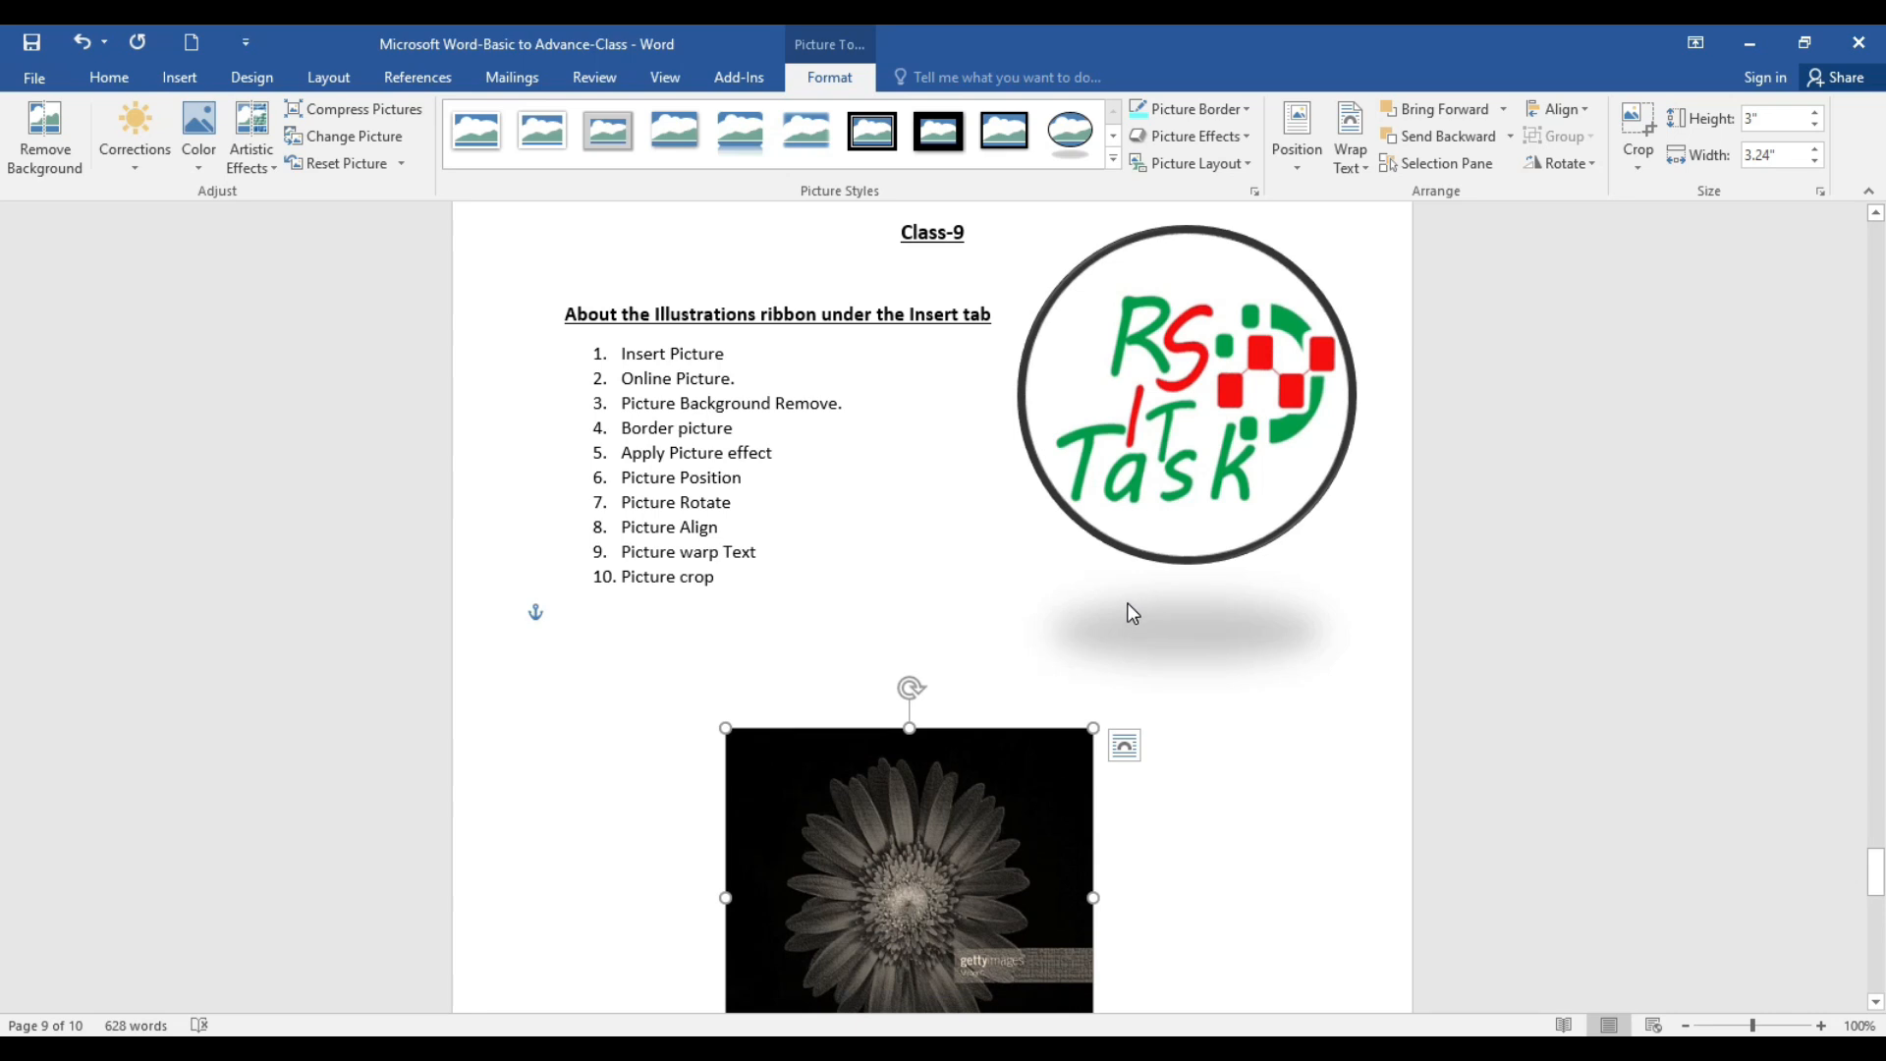
pyautogui.scroll(2, 871, 579)
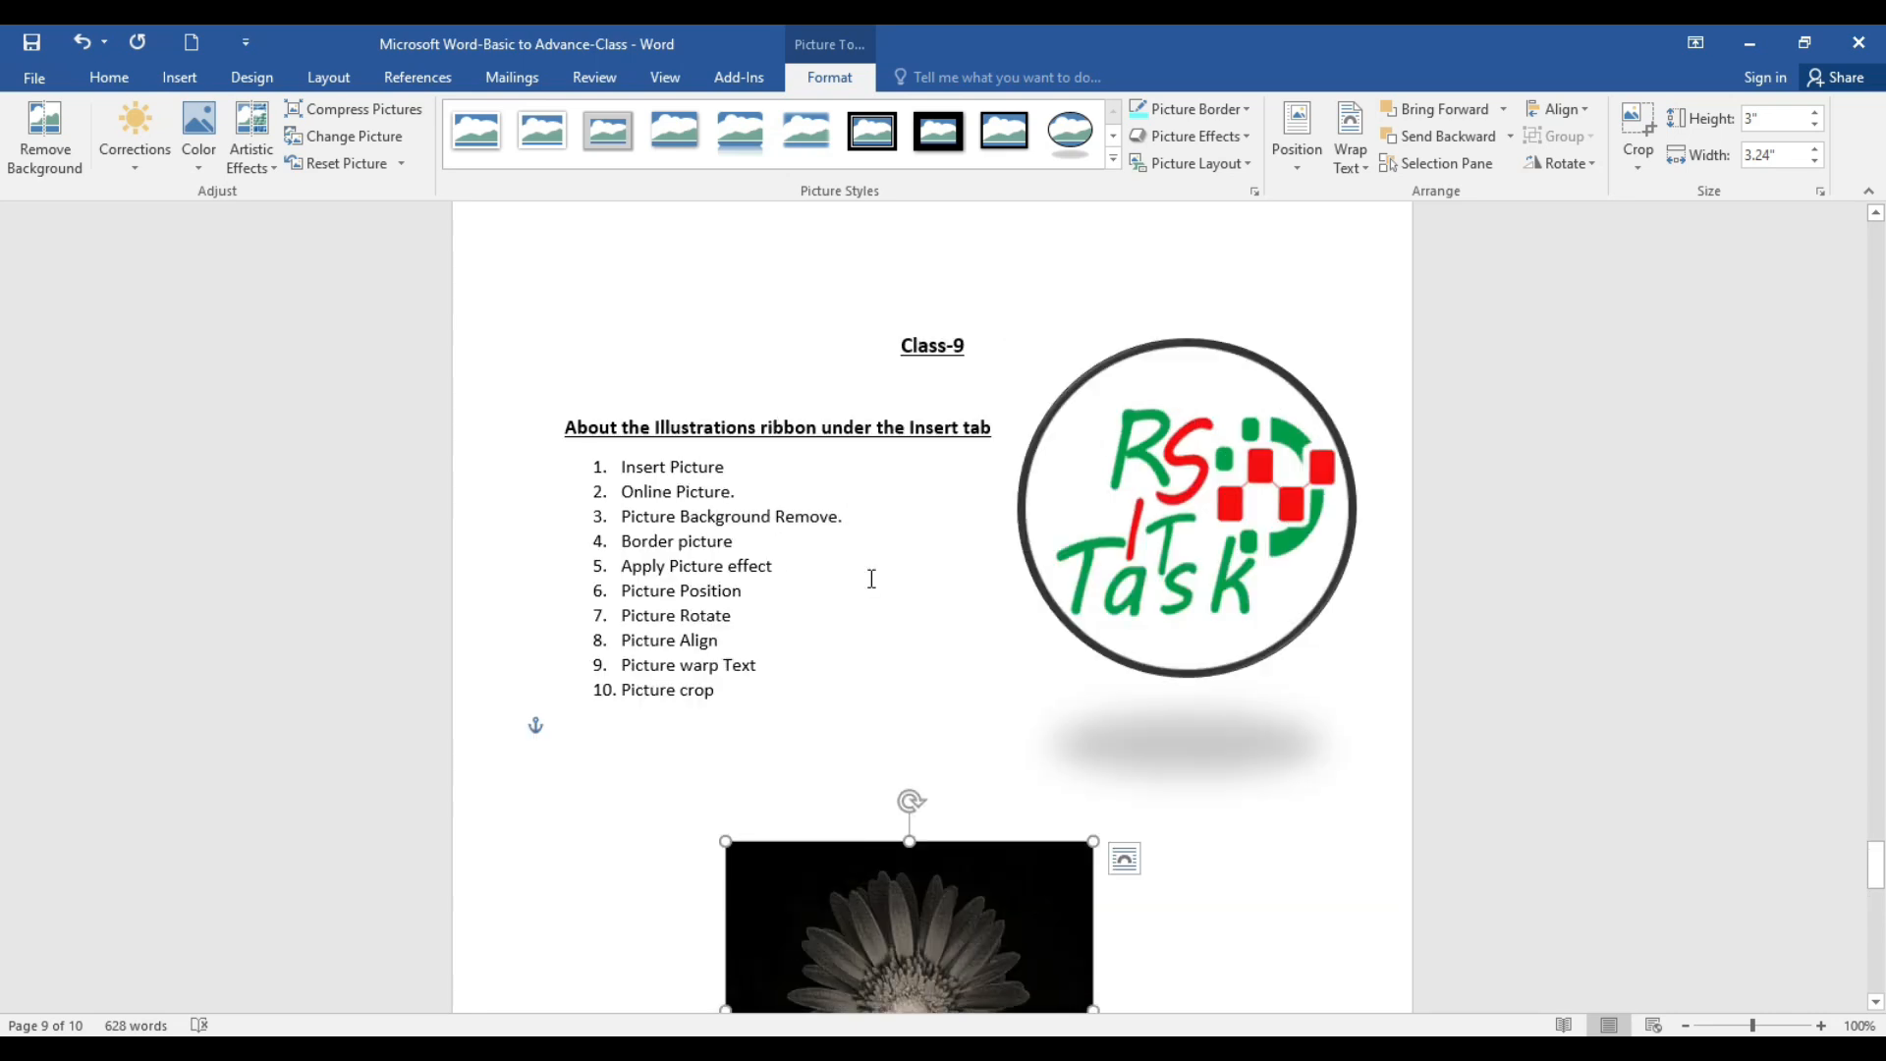